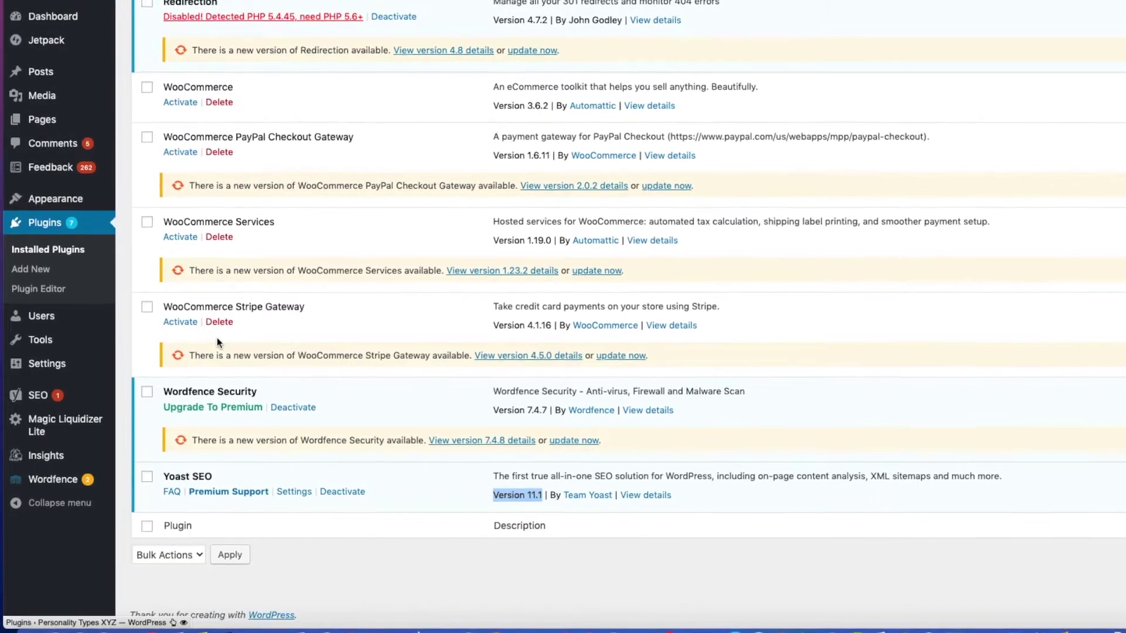
- Open the general settings of Yoast SEO and look through the dashboard's problems and notifications
left_click(39, 399)
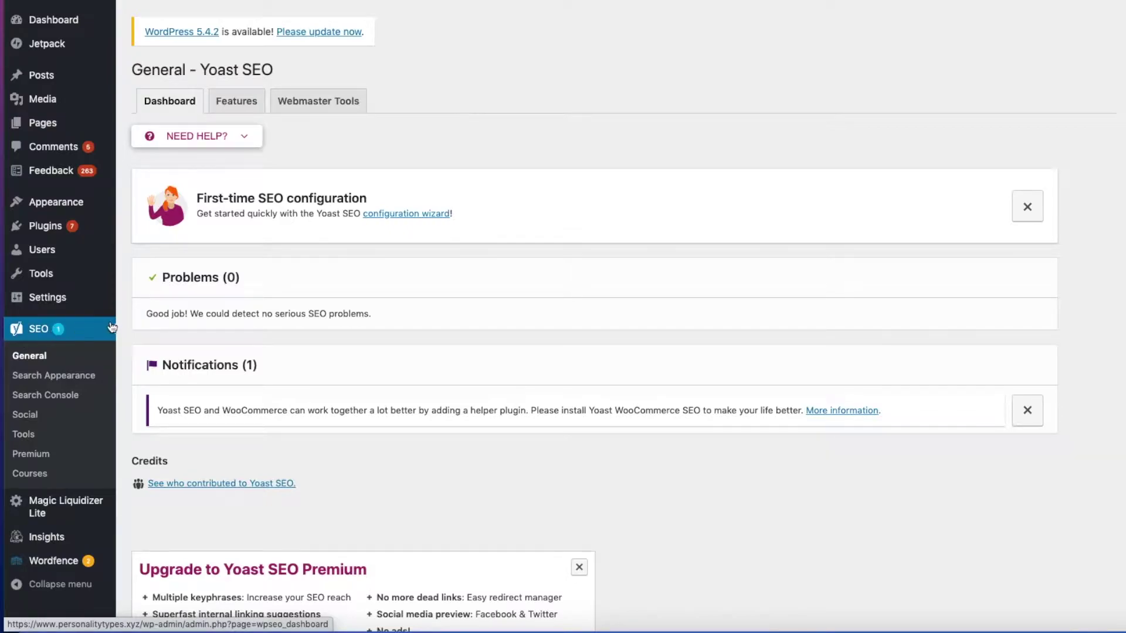
left_click(34, 358)
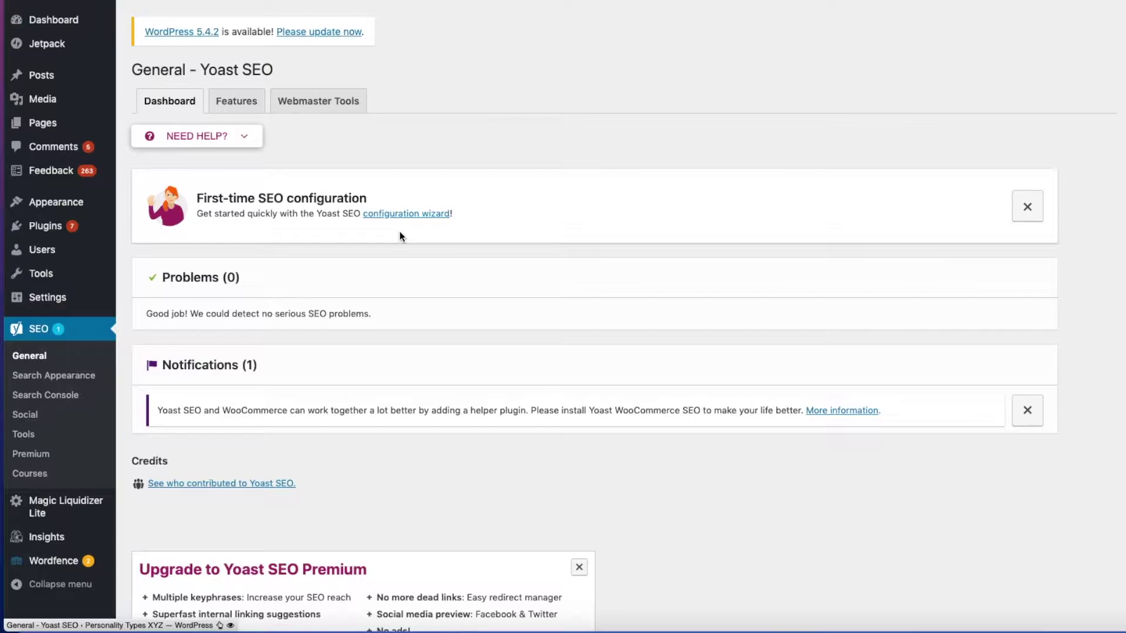
scroll(384, 279, "down", 5)
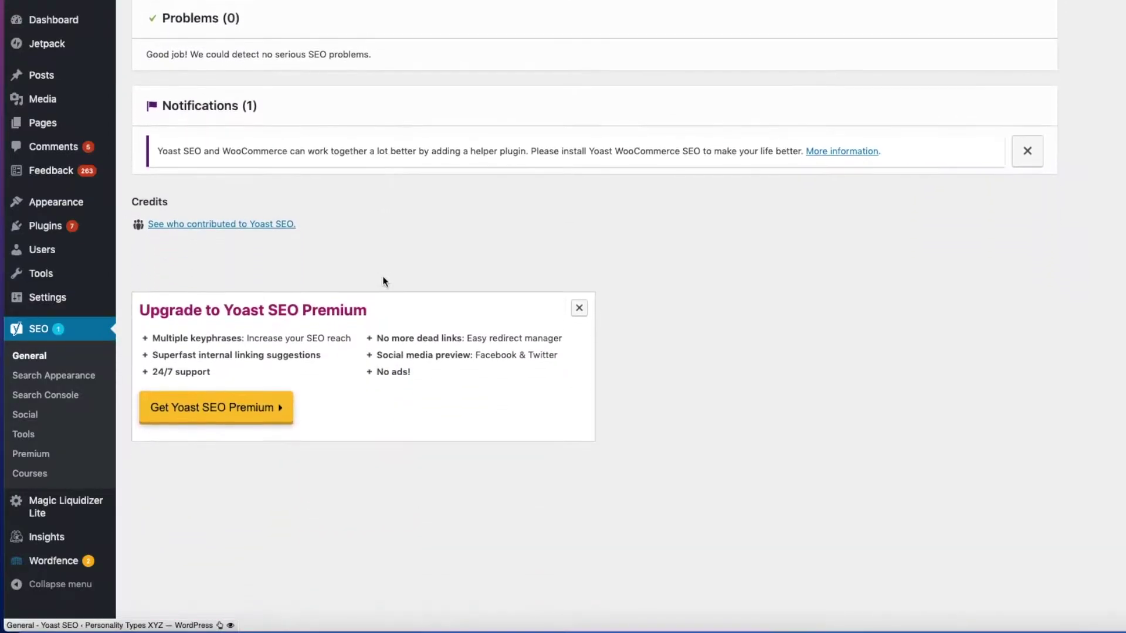
scroll(384, 280, "up", 5)
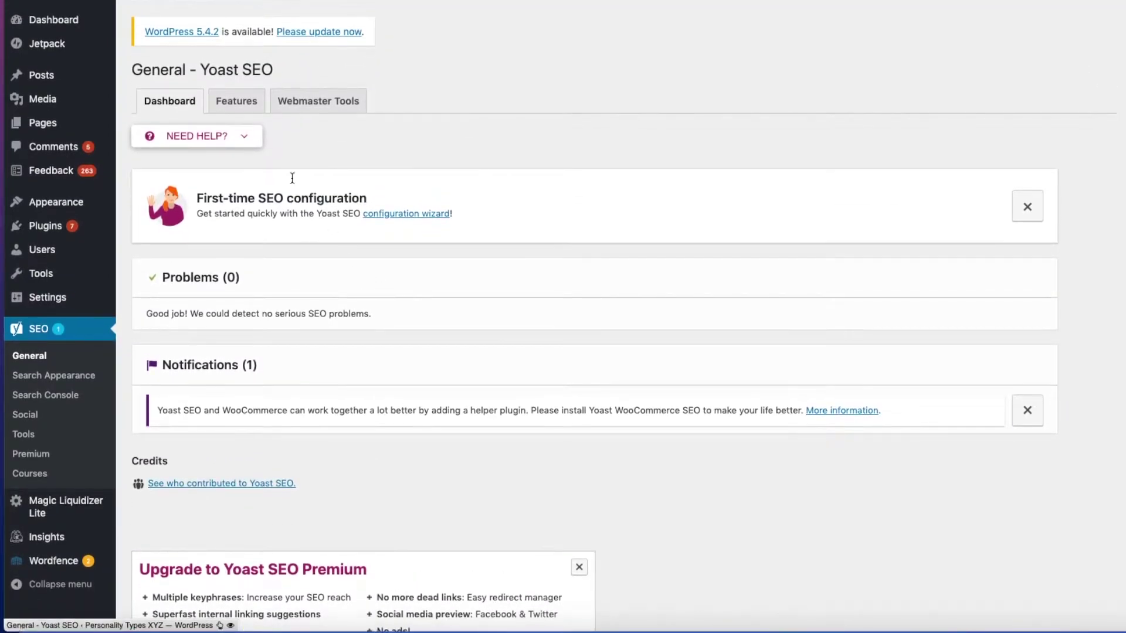
- Show the Yoast SEO features and review which ones are switched on
left_click(238, 106)
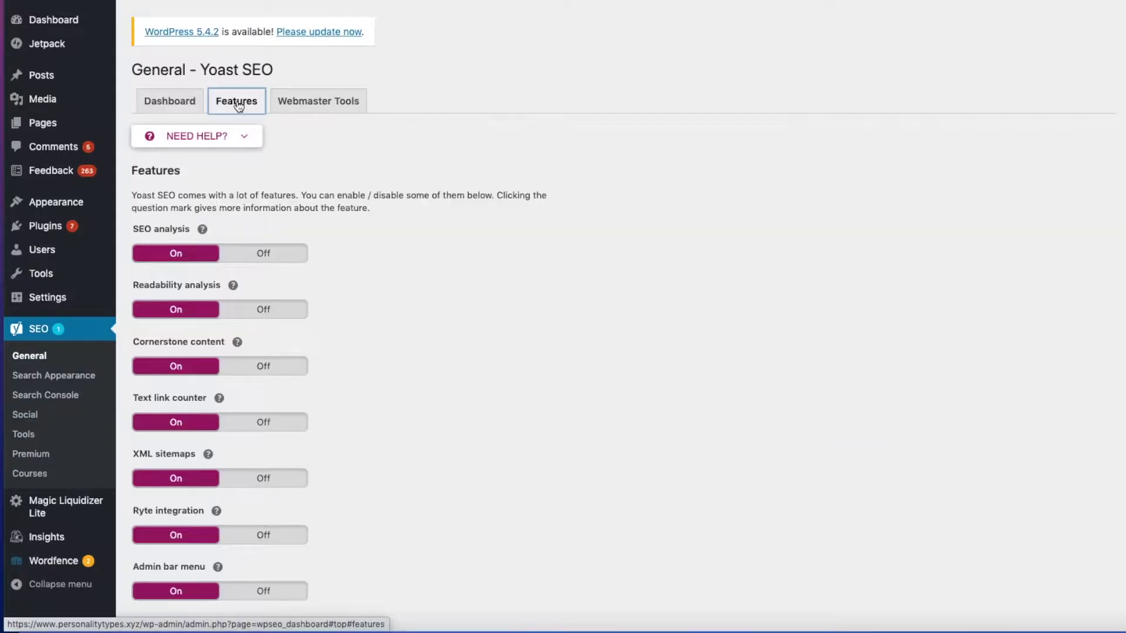
scroll(425, 282, "down", 3)
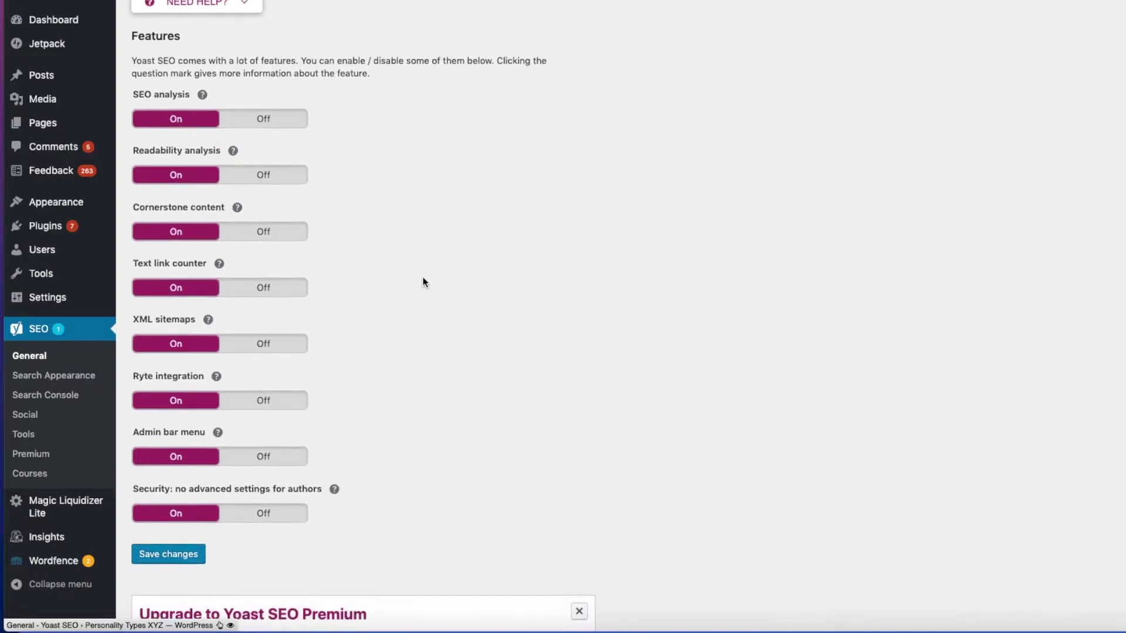
scroll(425, 283, "up", 1)
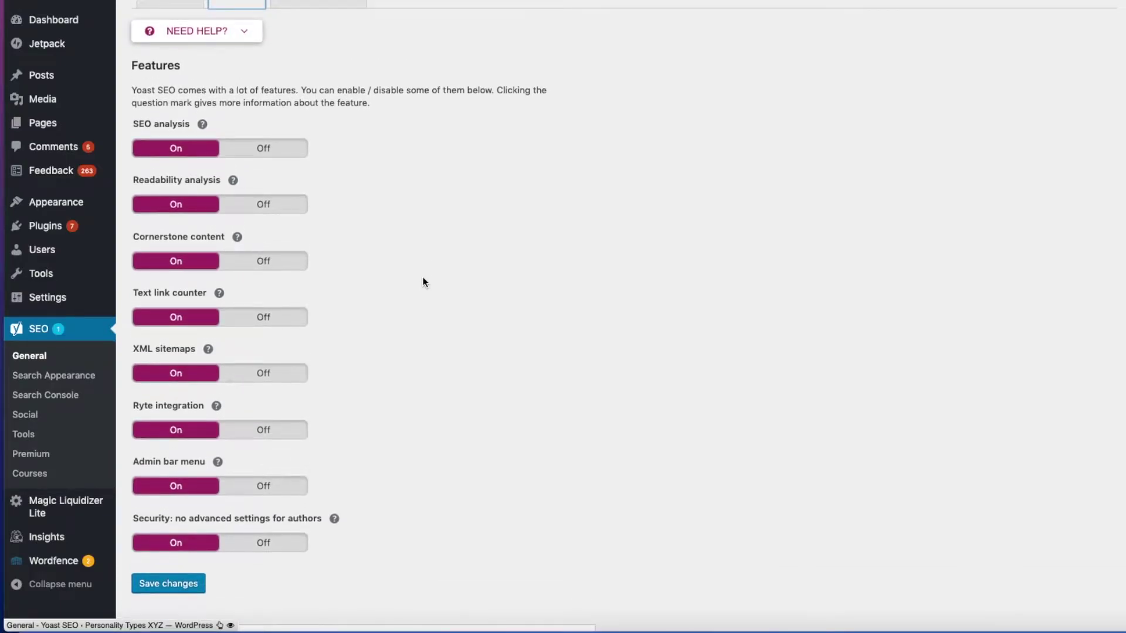
- Expand the XML sitemaps help, view the generated XML sitemap, and return to the features settings
left_click(209, 350)
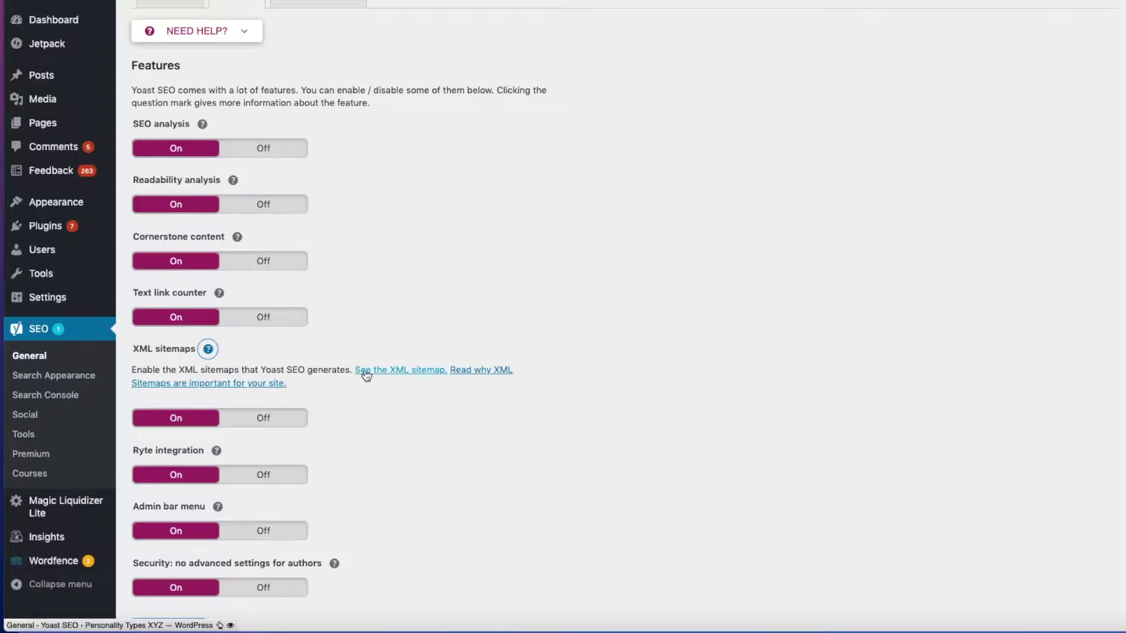
left_click(388, 371)
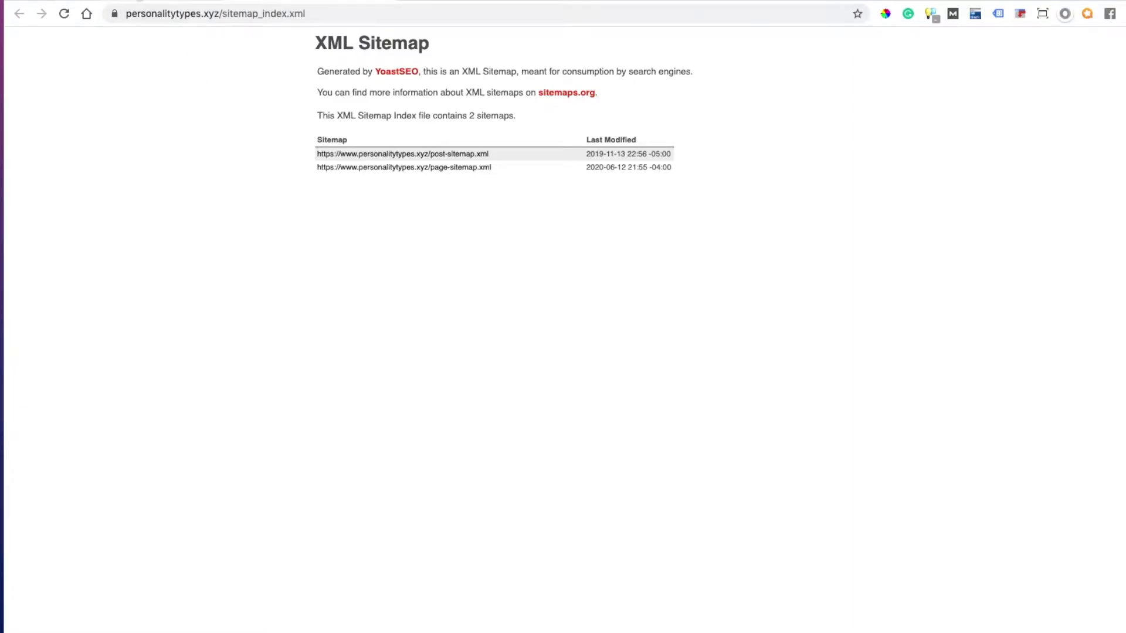
left_click(136, 2)
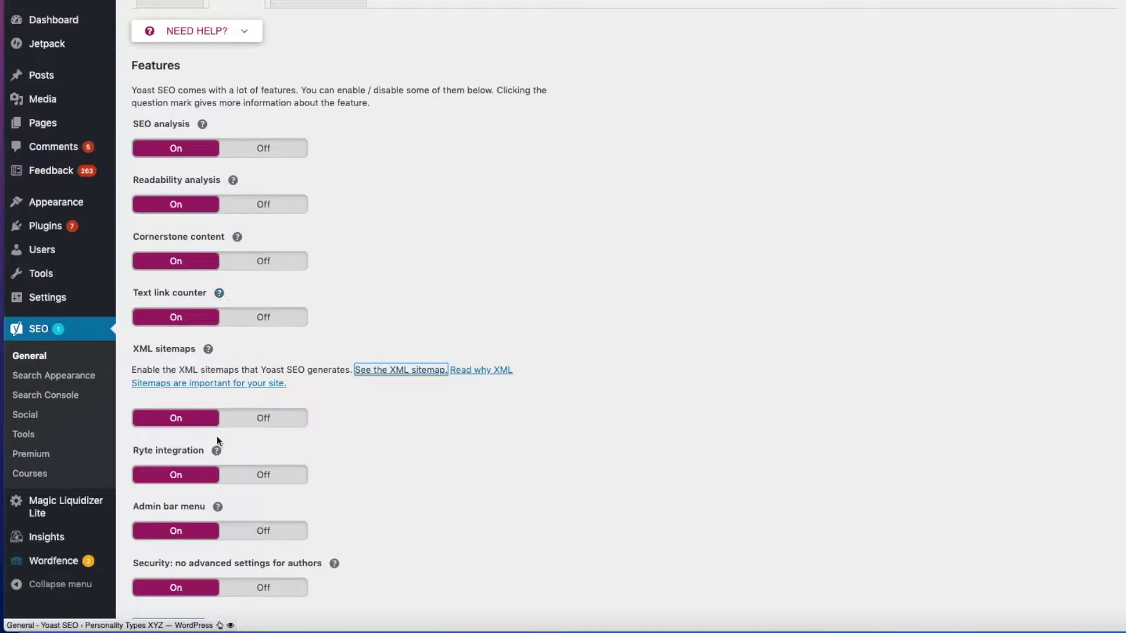
- Show the Webmaster Tools settings and review the verification code fields for Baidu, Bing, Google and Yandex
scroll(417, 476, "up", 1)
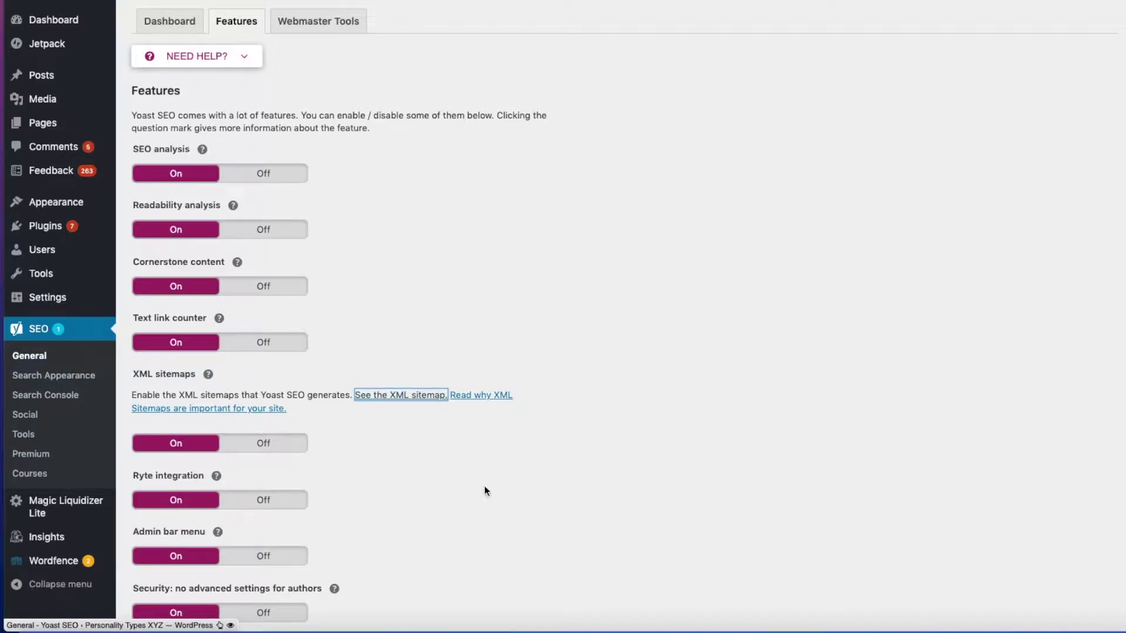
scroll(602, 437, "up", 3)
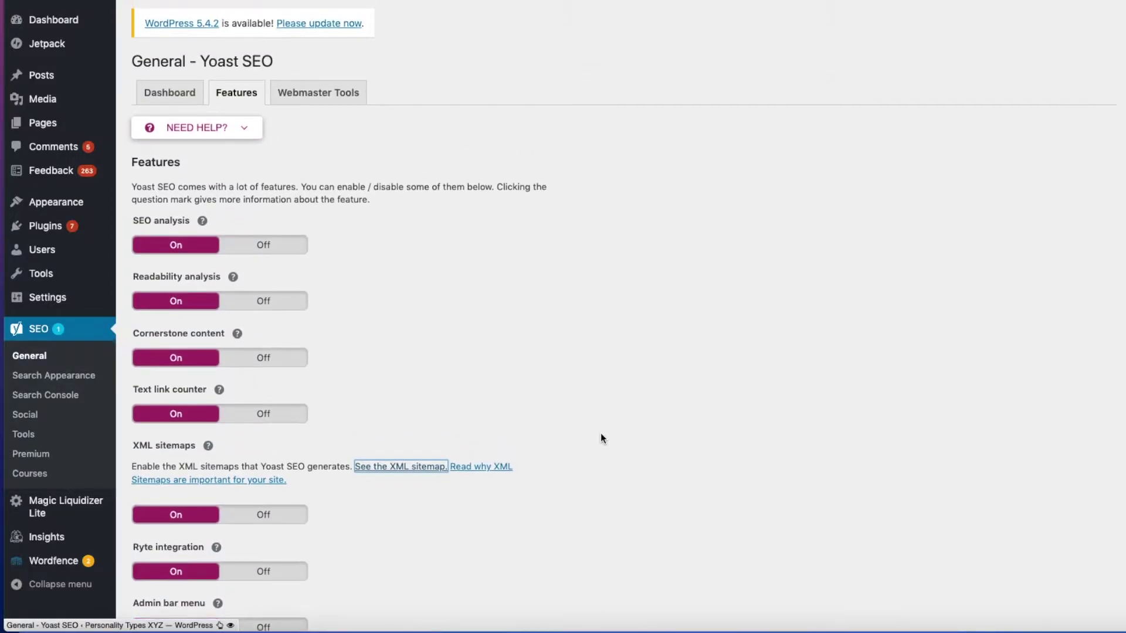
left_click(325, 95)
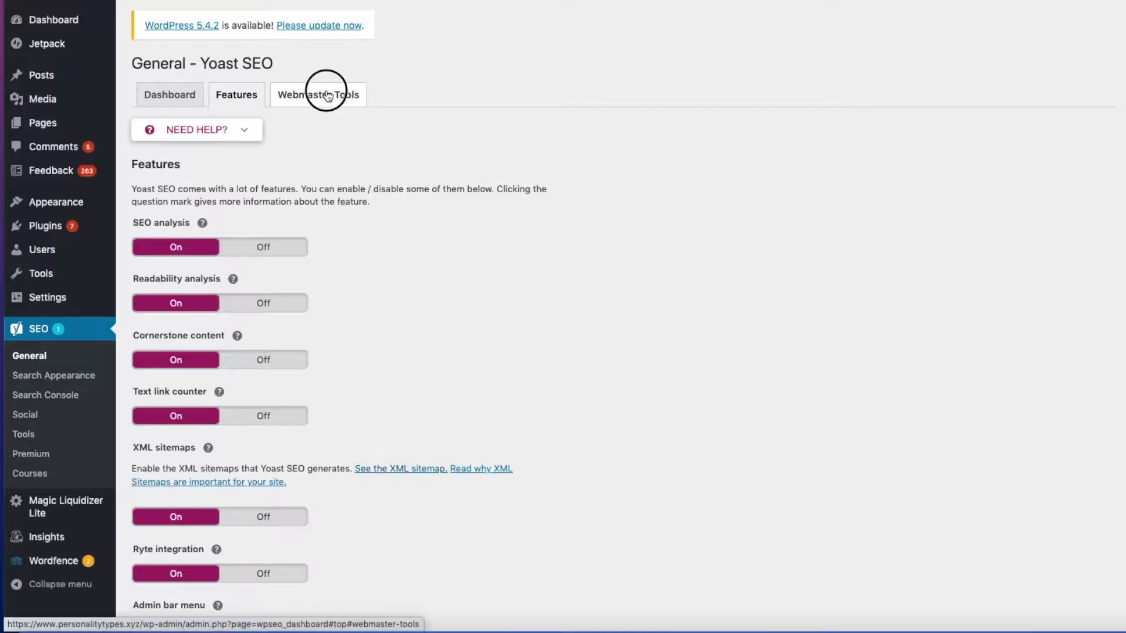
scroll(563, 148, "down", 1)
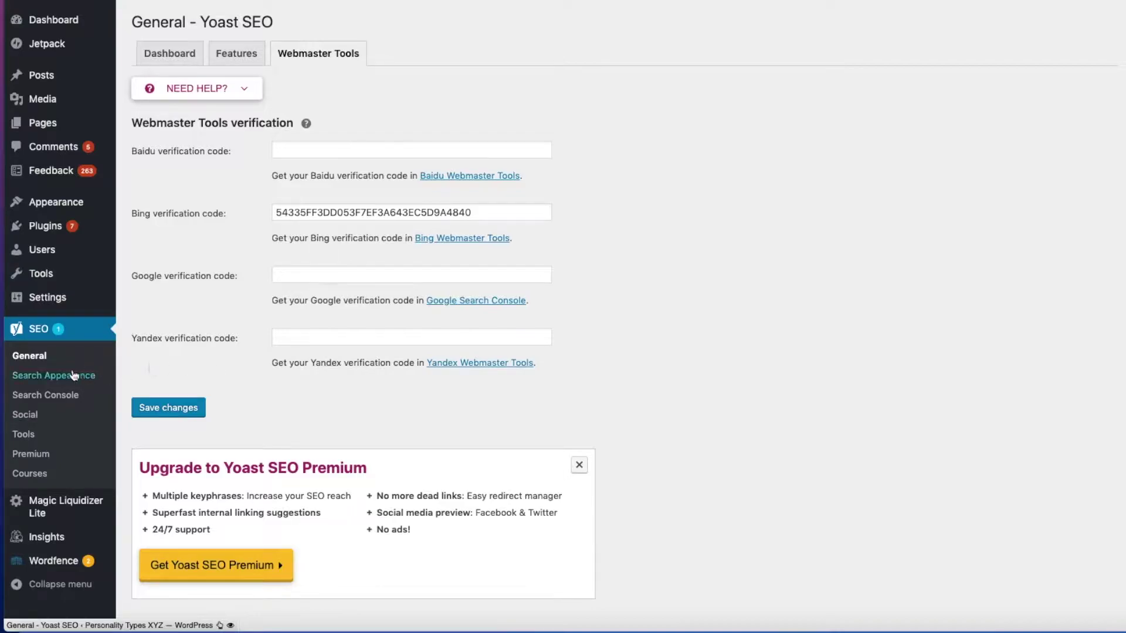
- Open the Search Appearance settings and compare the Person and Organization options for what the site represents, ending on Organization
left_click(30, 380)
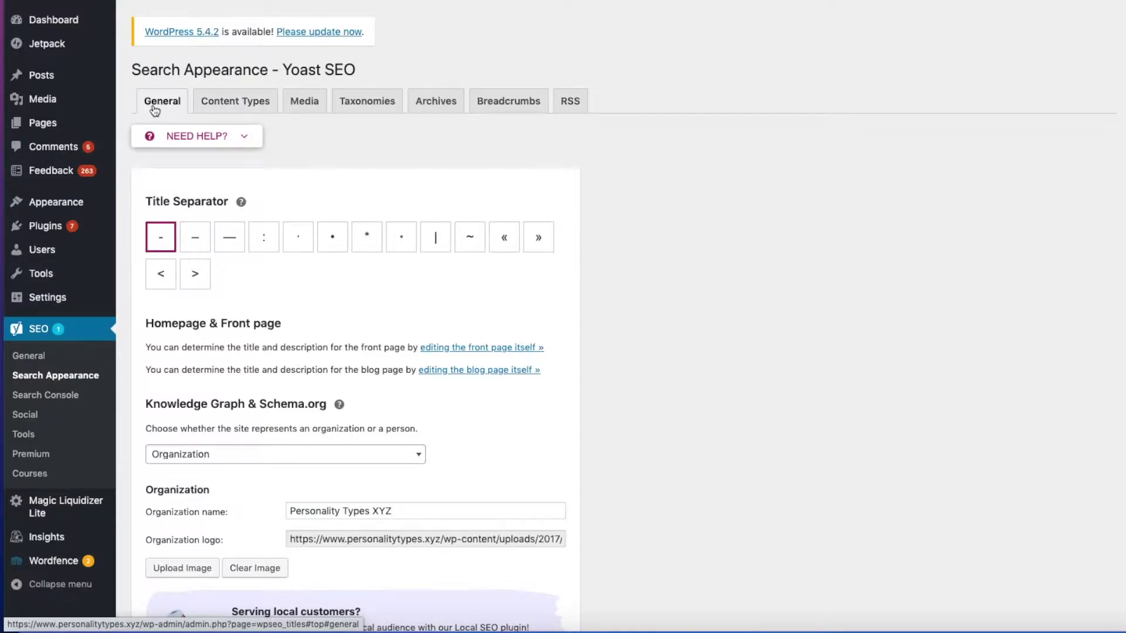
scroll(422, 285, "down", 3)
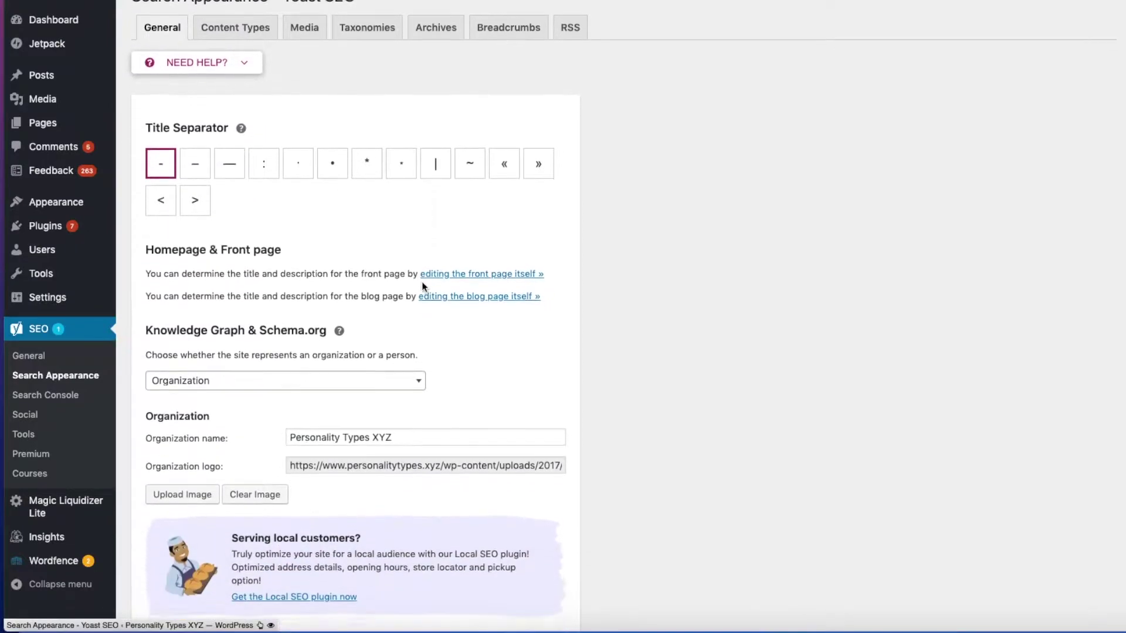
left_click(411, 314)
left_click(233, 328)
left_click(234, 311)
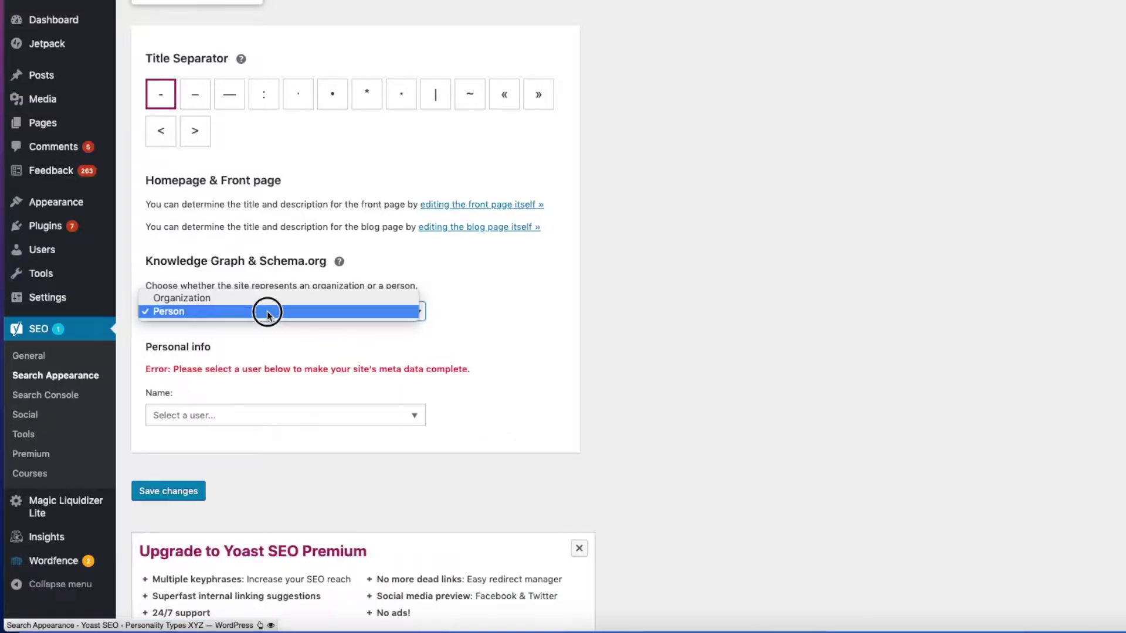
left_click(249, 297)
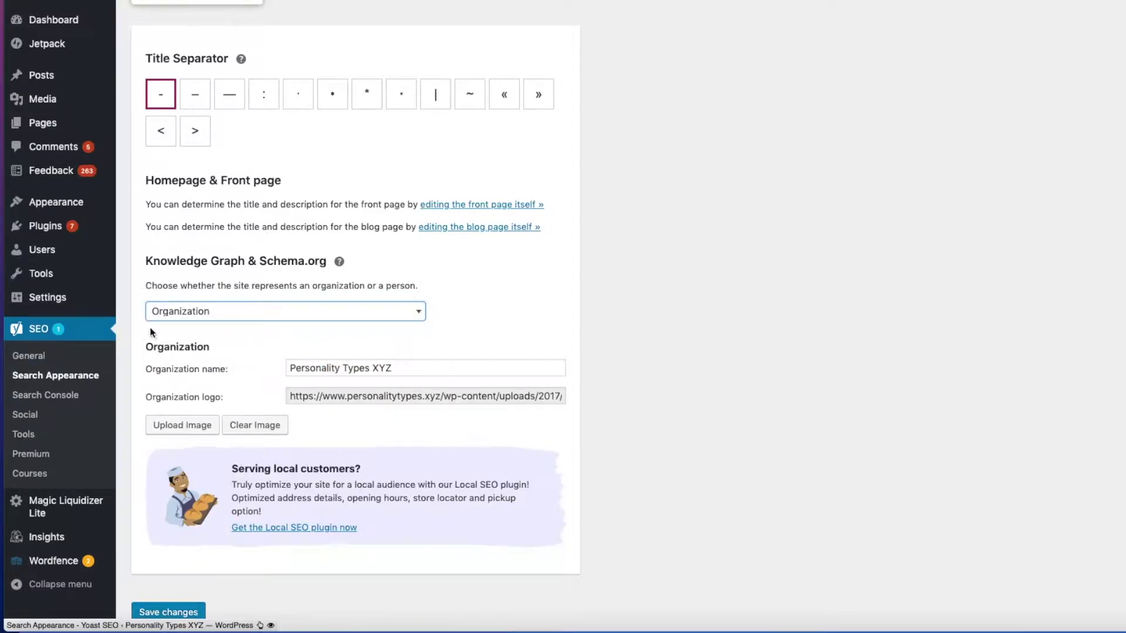
- Review the organization name and logo fields and read the Knowledge Graph & Schema.org help text
left_click_drag(405, 368, 287, 367)
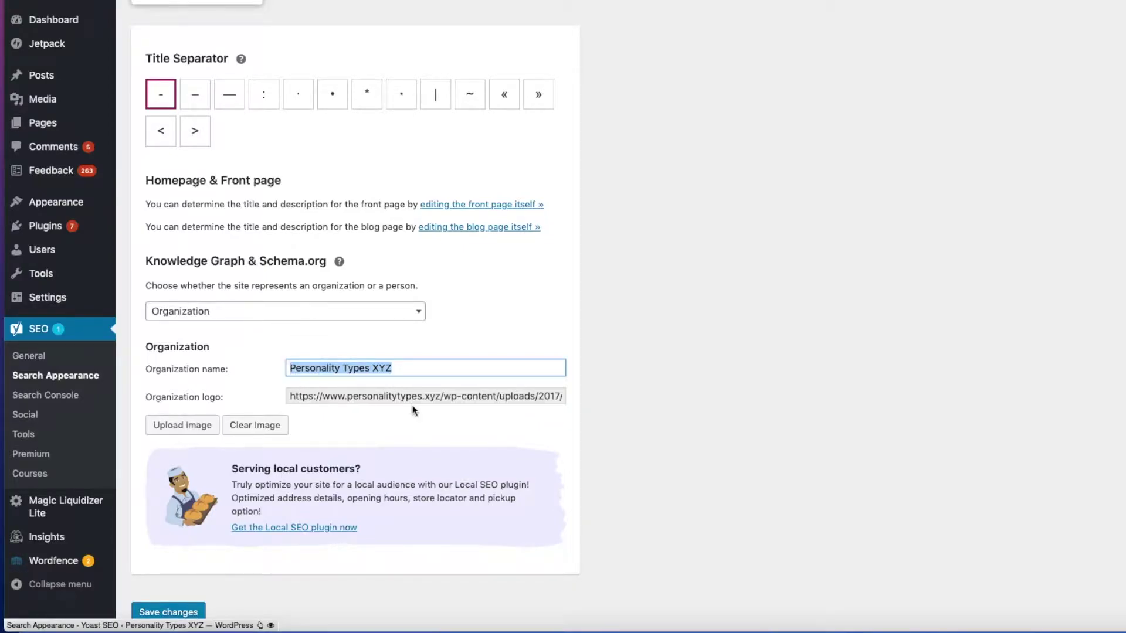
scroll(504, 411, "down", 1)
left_click(339, 230)
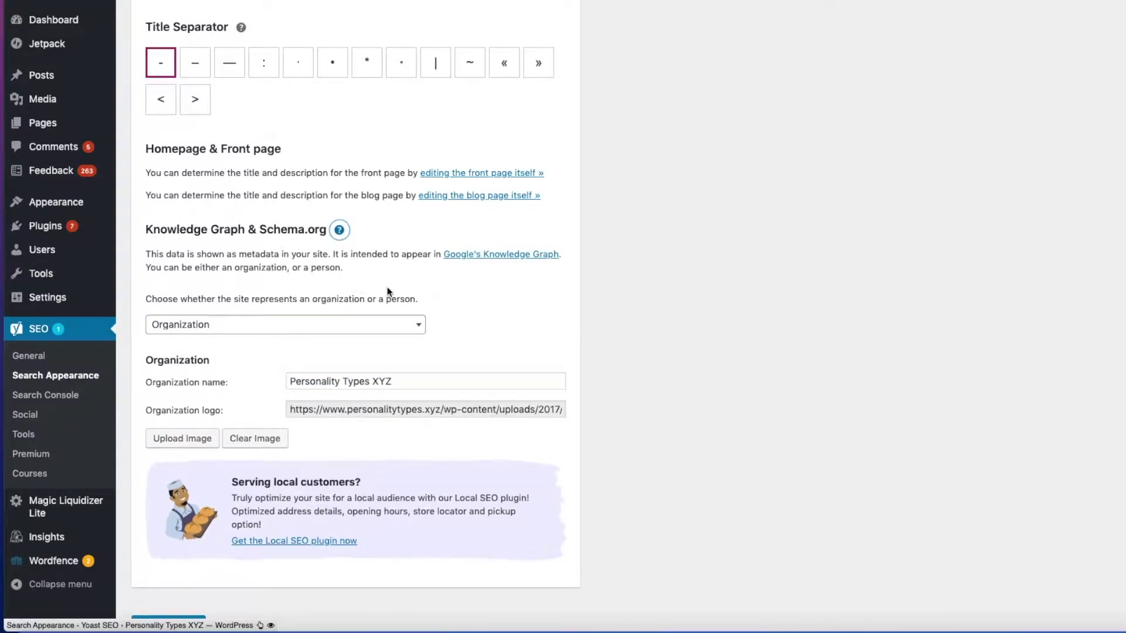
left_click(339, 232)
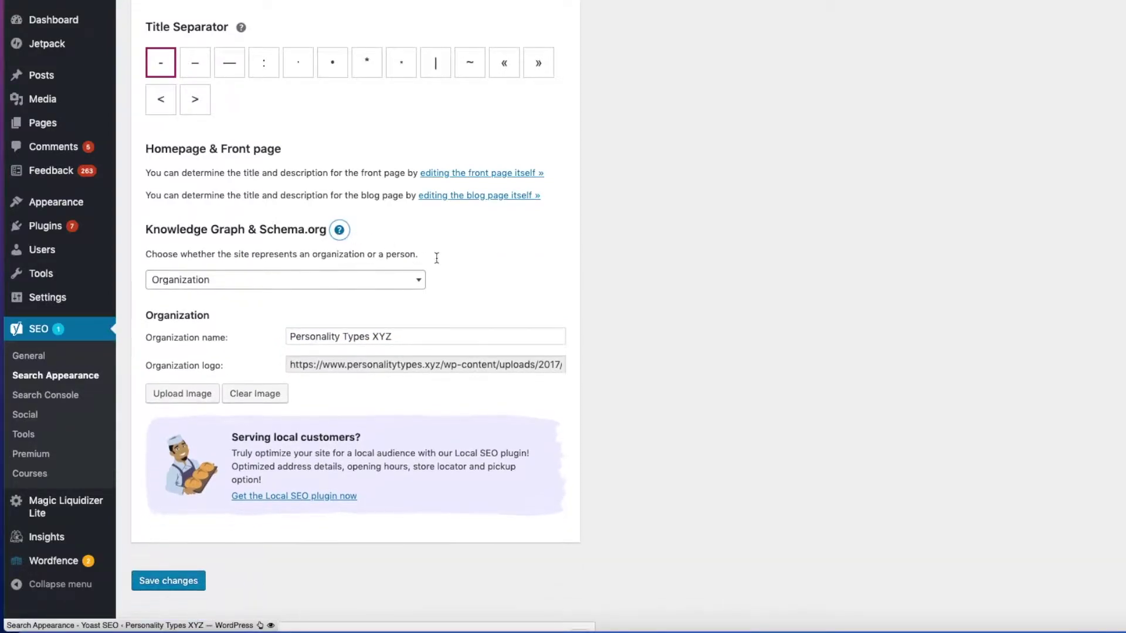
scroll(482, 297, "up", 3)
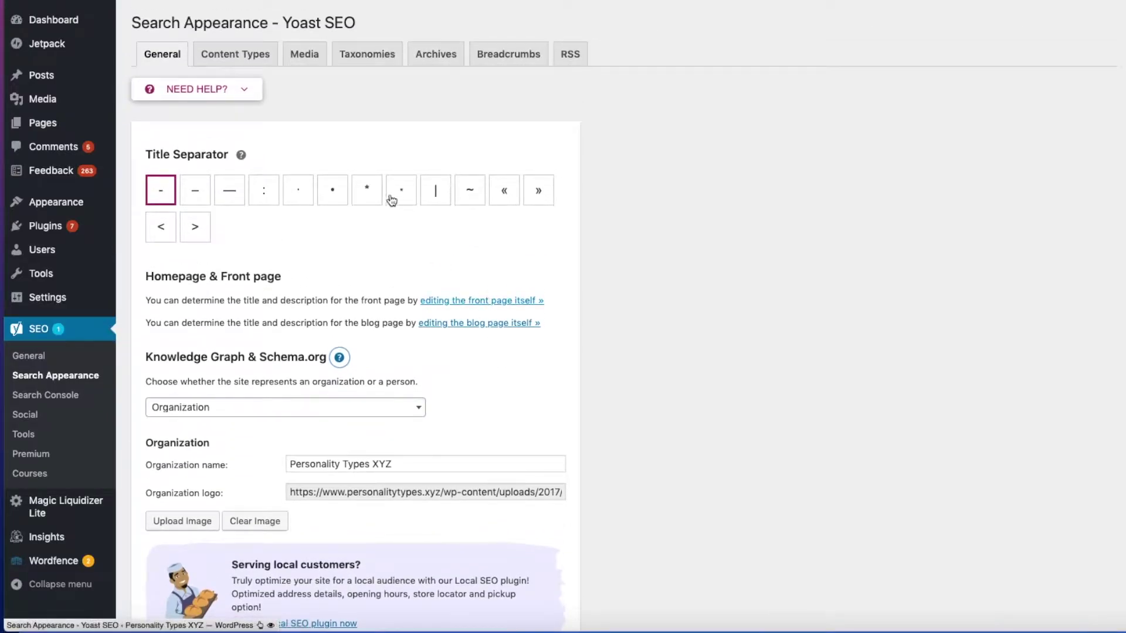
- Show the Content Types search appearance settings, review the Posts section and collapse it
left_click(236, 60)
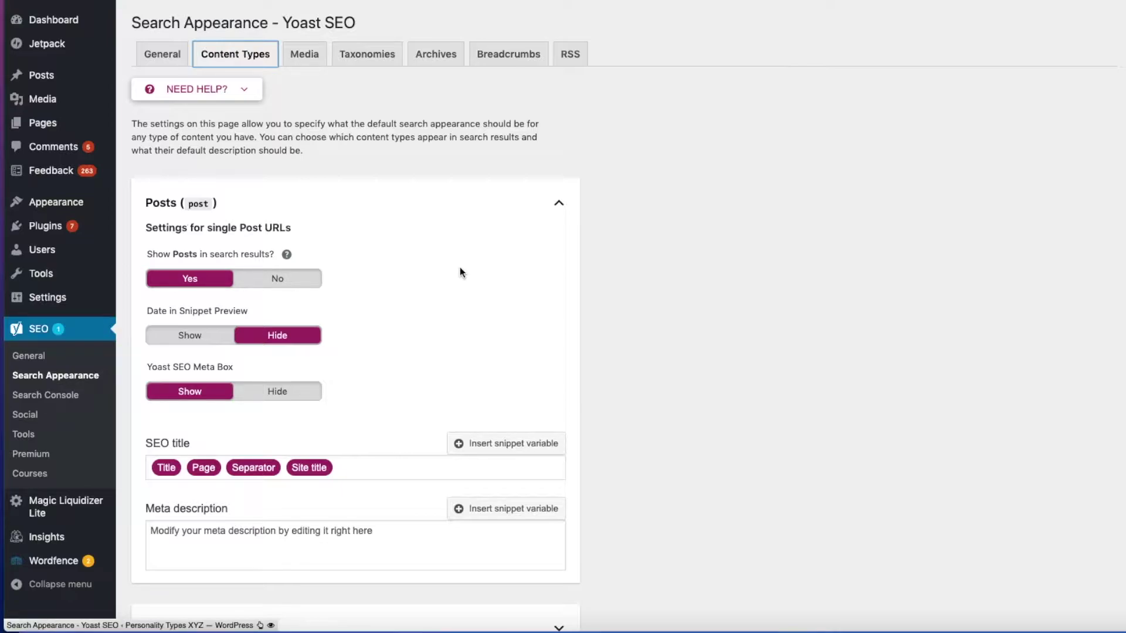
left_click(559, 203)
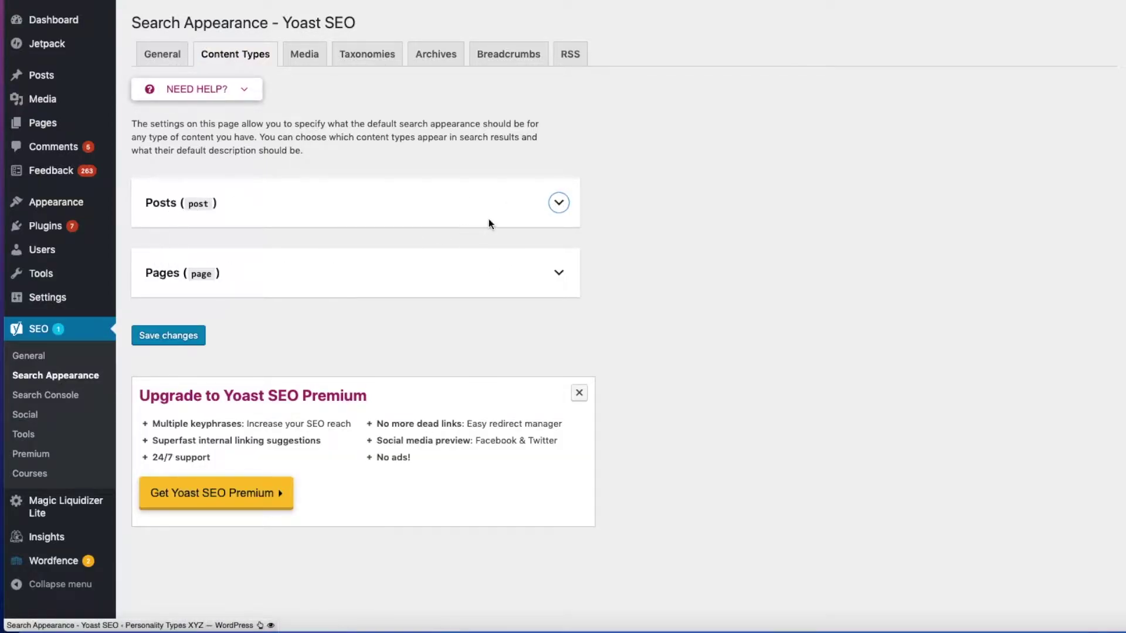
left_click(557, 203)
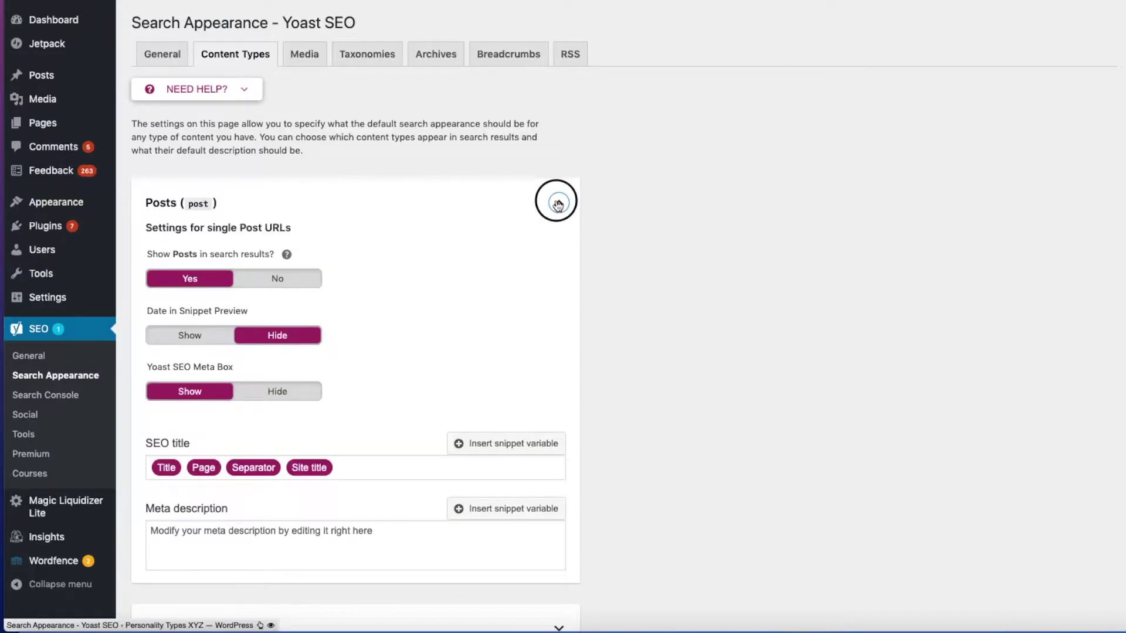
left_click(558, 204)
- Expand the Pages section, compare its search appearance settings with those of Posts, and collapse both sections
left_click(558, 274)
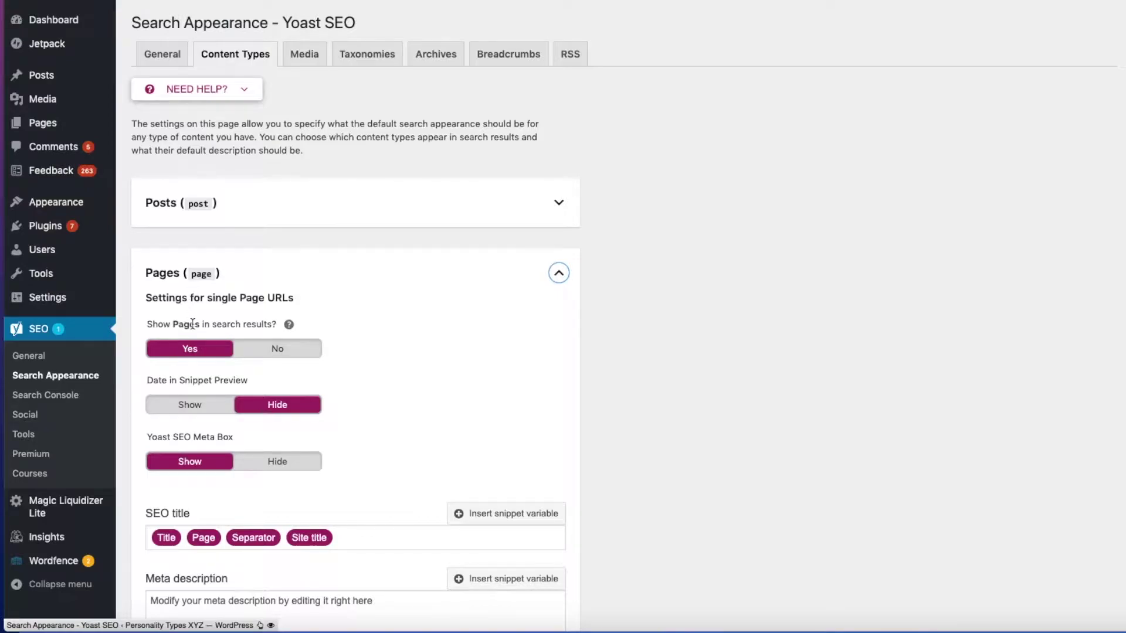
left_click(558, 211)
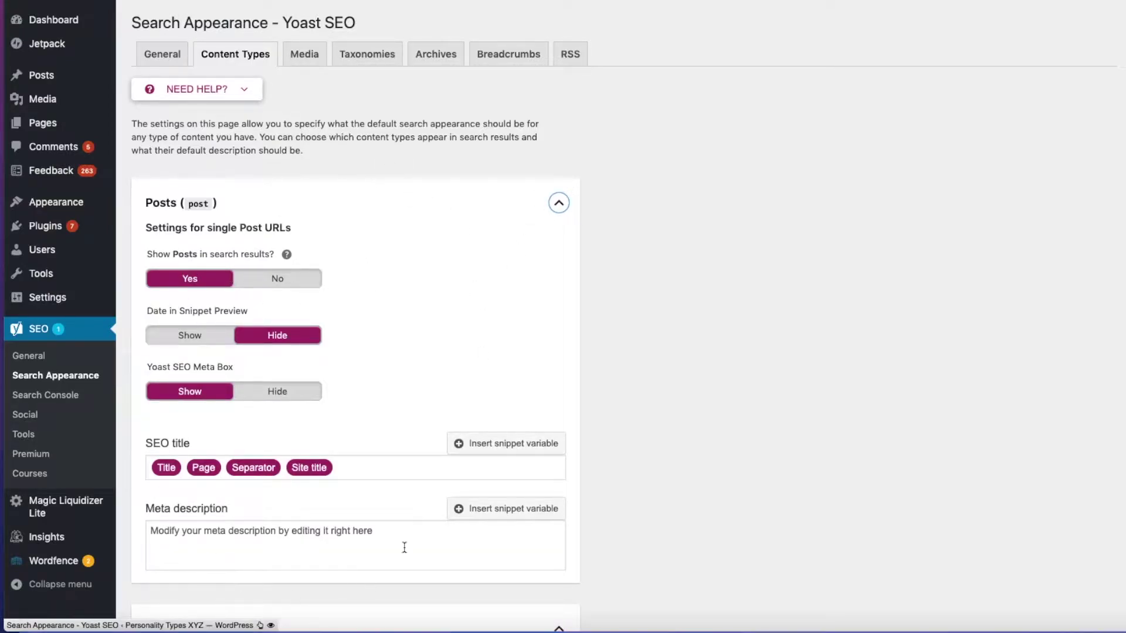
left_click(558, 203)
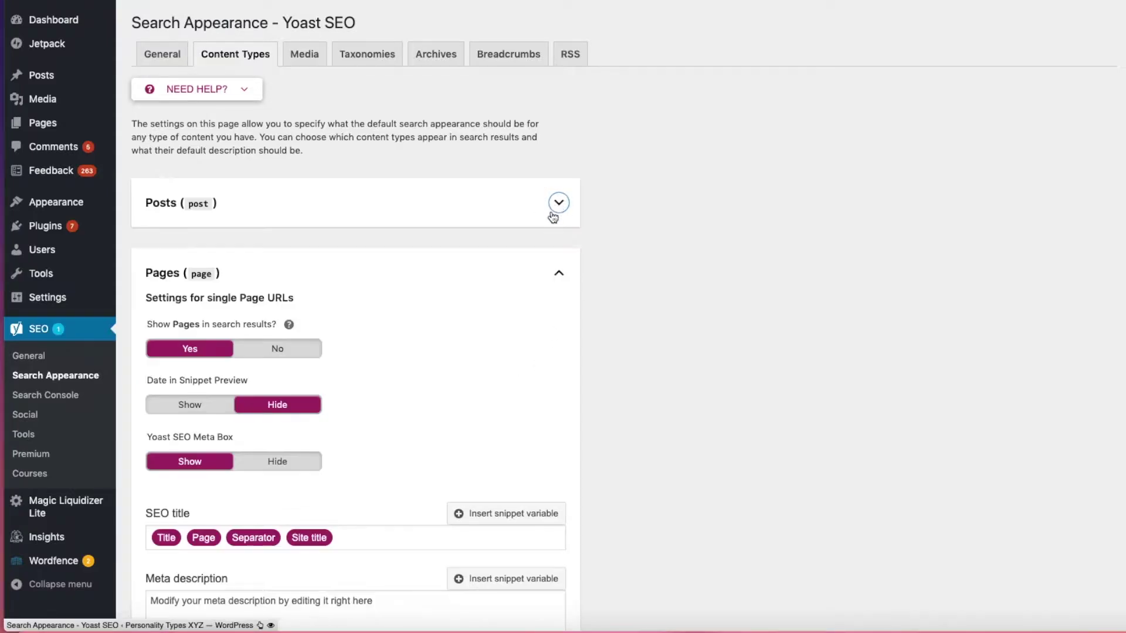
left_click(559, 276)
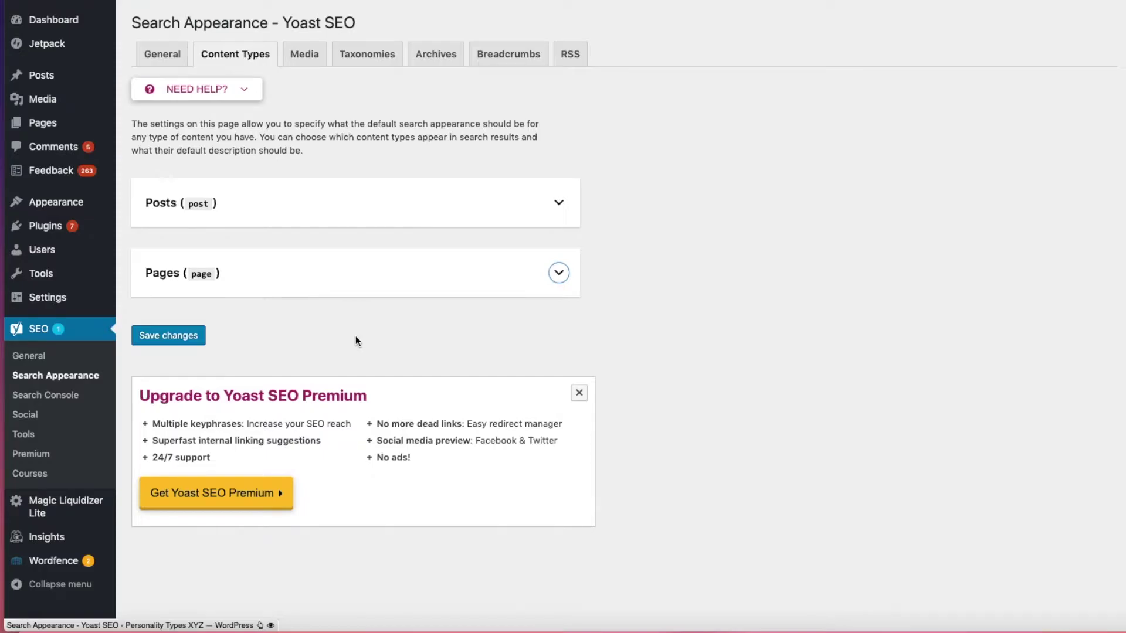
left_click(559, 273)
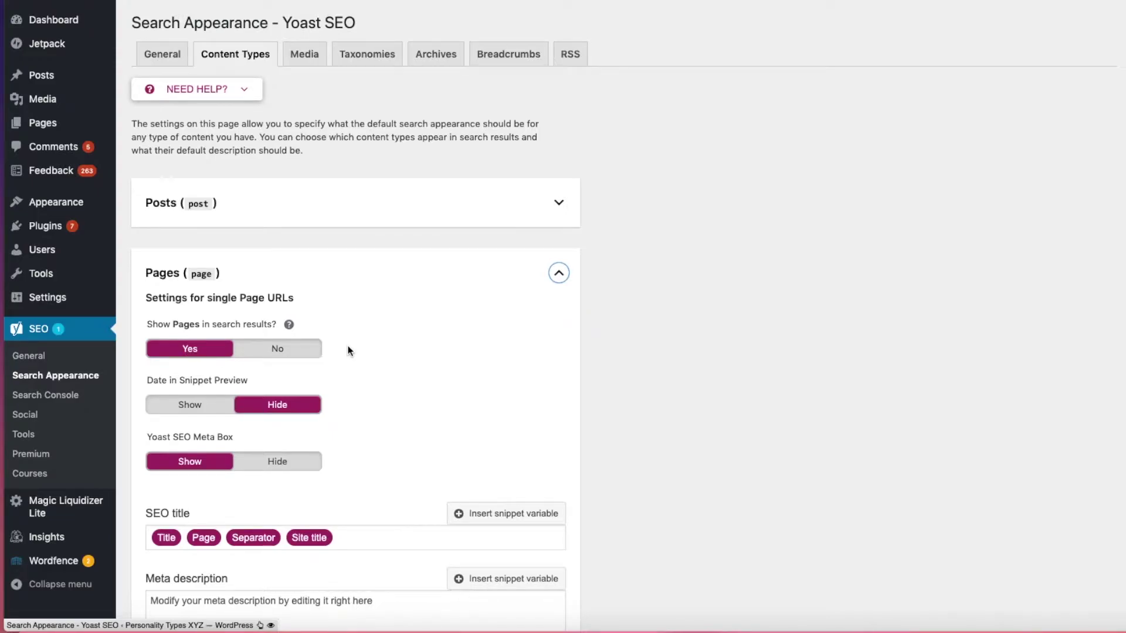
left_click(557, 274)
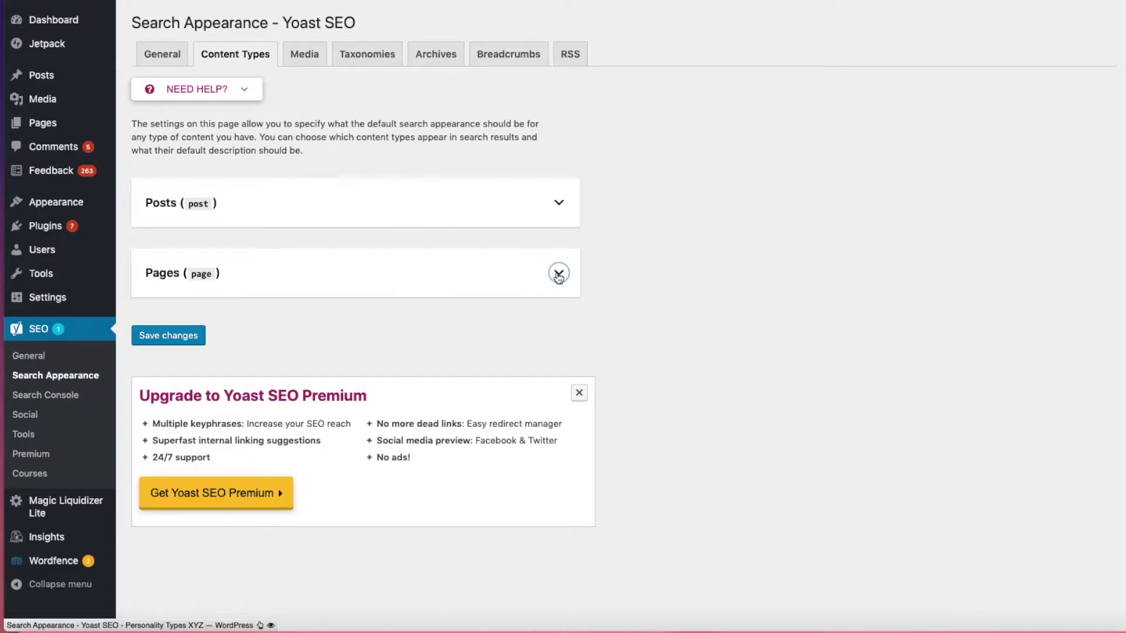
- Show the Media search appearance settings and check the option that redirects attachment URLs to the attachment itself
left_click(302, 55)
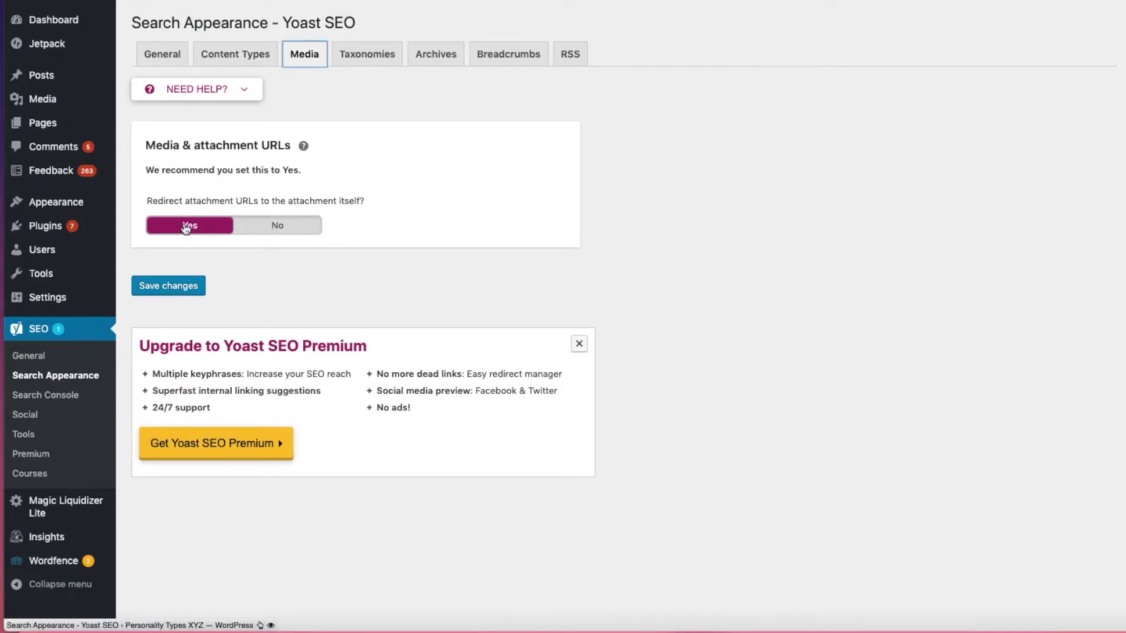
left_click(146, 201)
left_click_drag(147, 201, 371, 204)
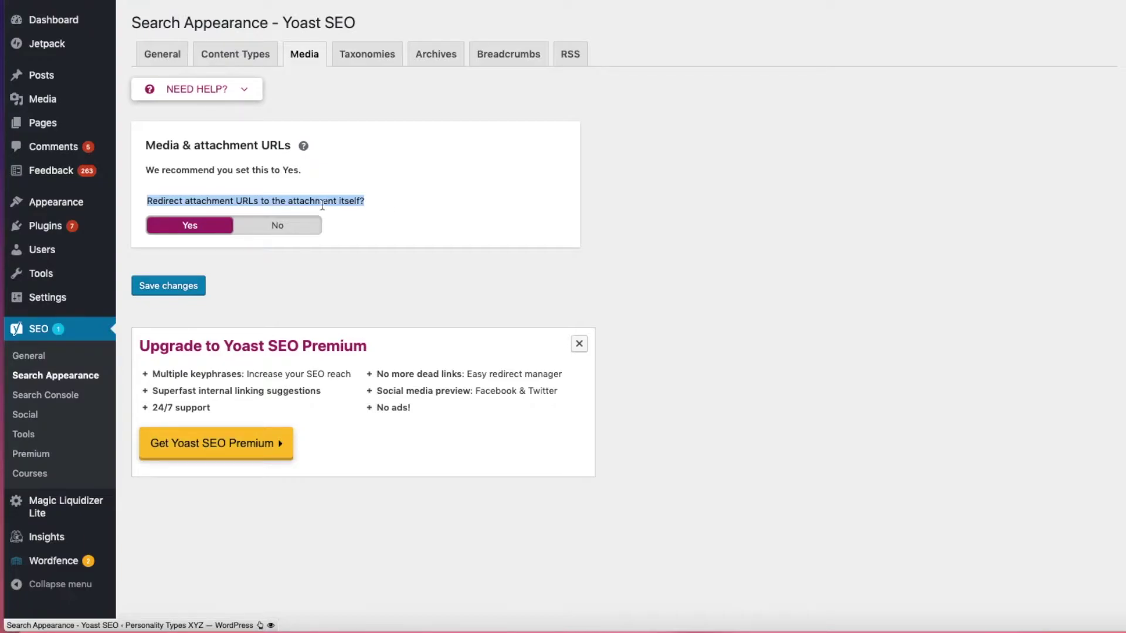
left_click(183, 199)
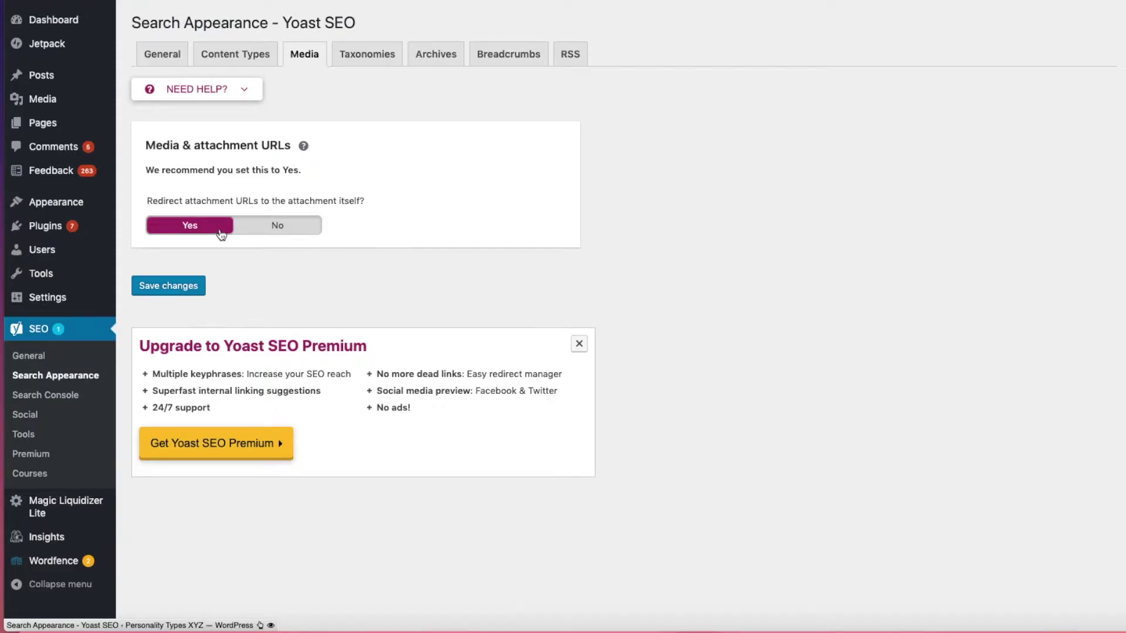
- Show the Taxonomies search appearance settings, review the Categories section and collapse it
left_click(366, 56)
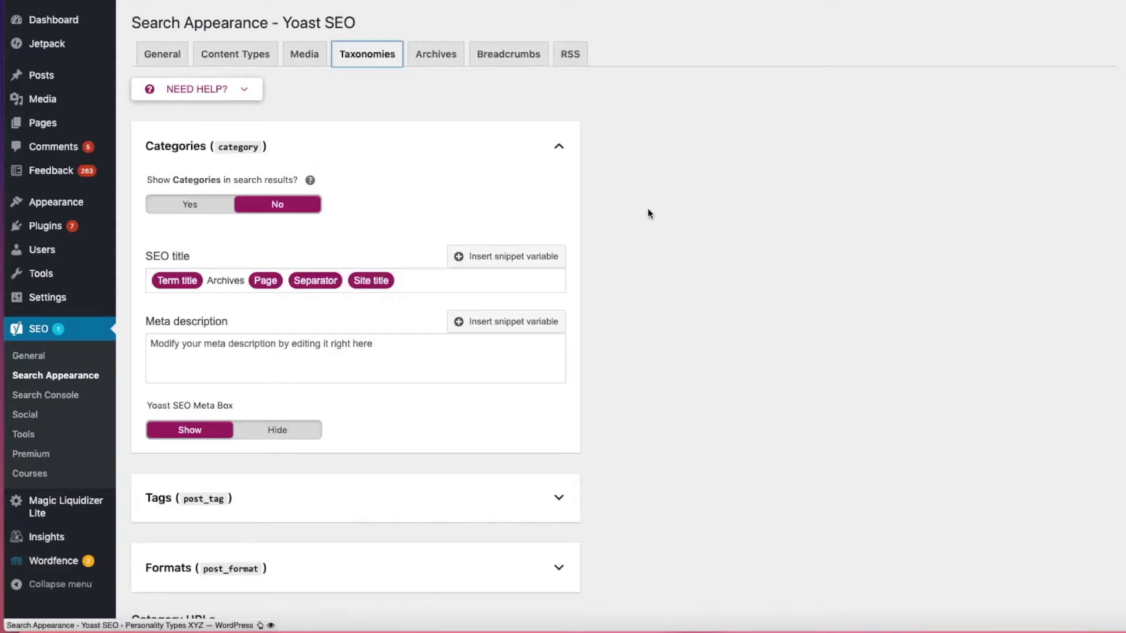
scroll(648, 209, "down", 1)
scroll(648, 209, "up", 1)
left_click(558, 147)
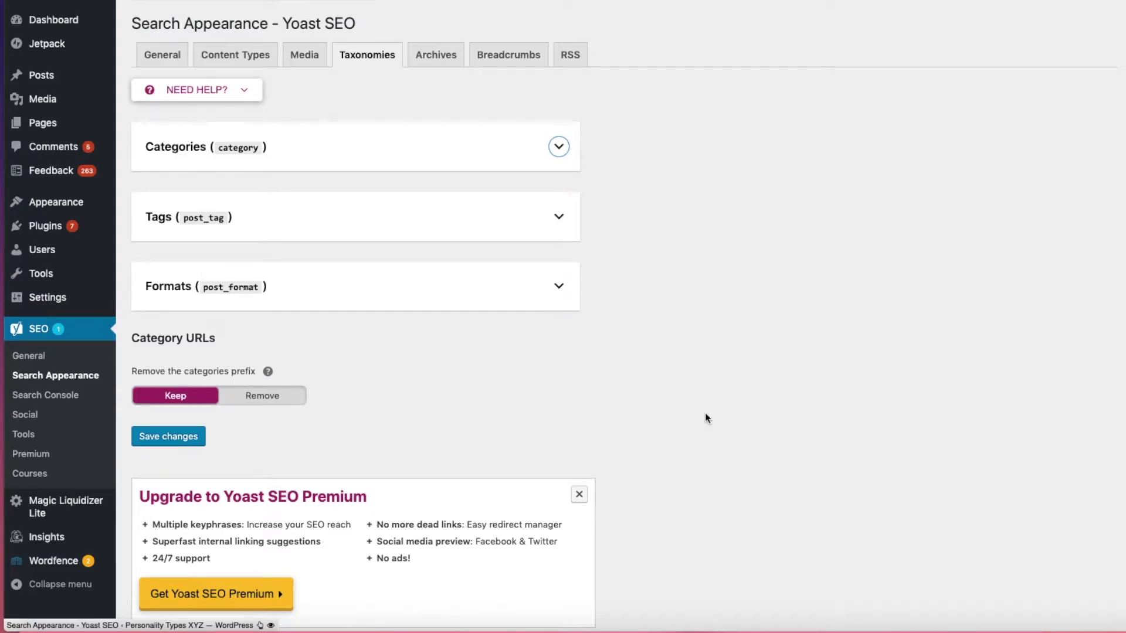
left_click(559, 146)
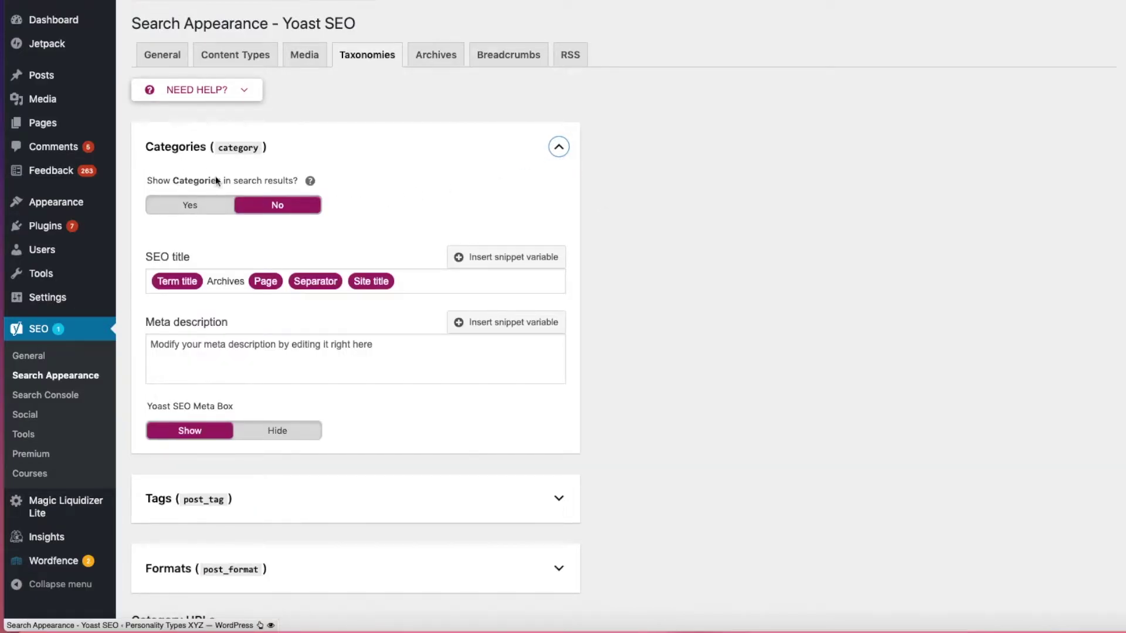
left_click(560, 147)
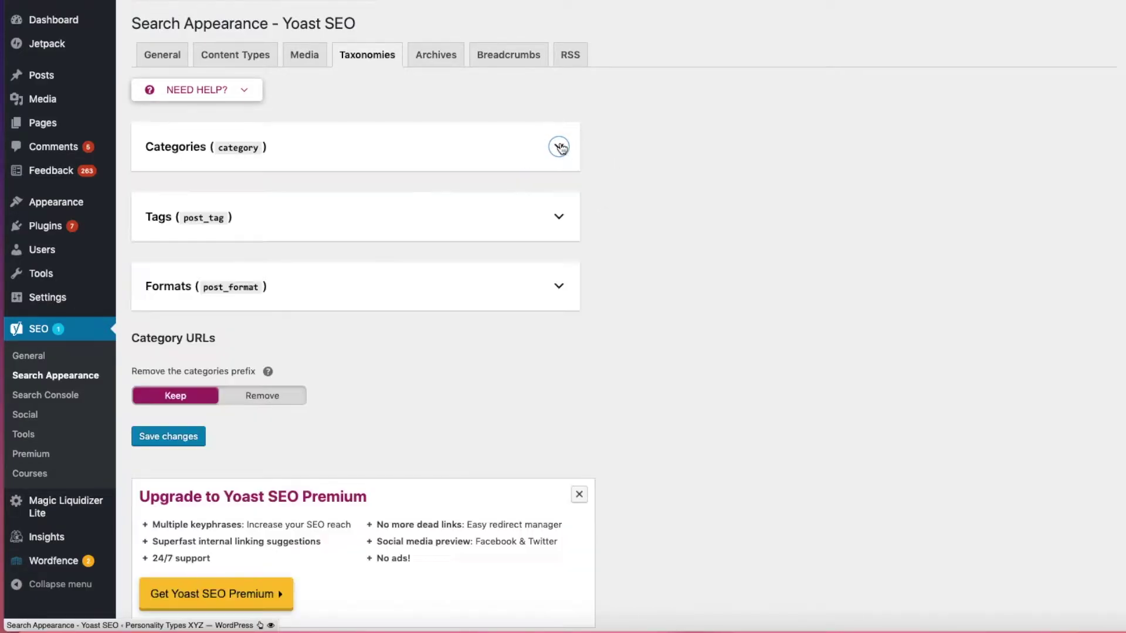
- Expand the Tags and Formats taxonomy sections one after the other, review their settings and collapse each
left_click(559, 217)
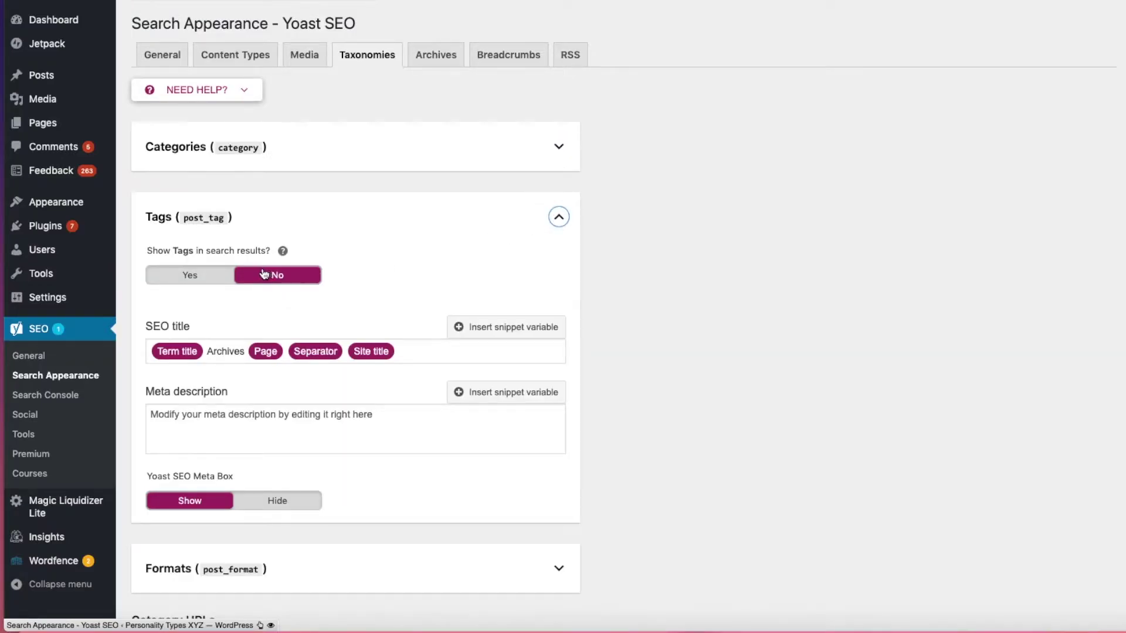
left_click(559, 217)
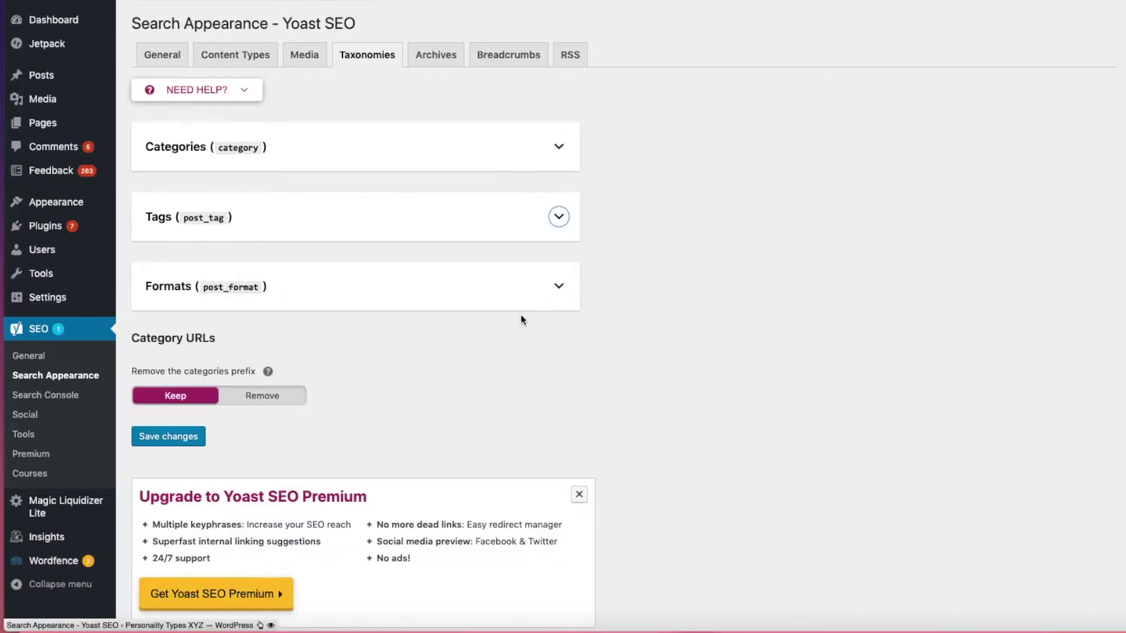
left_click(558, 287)
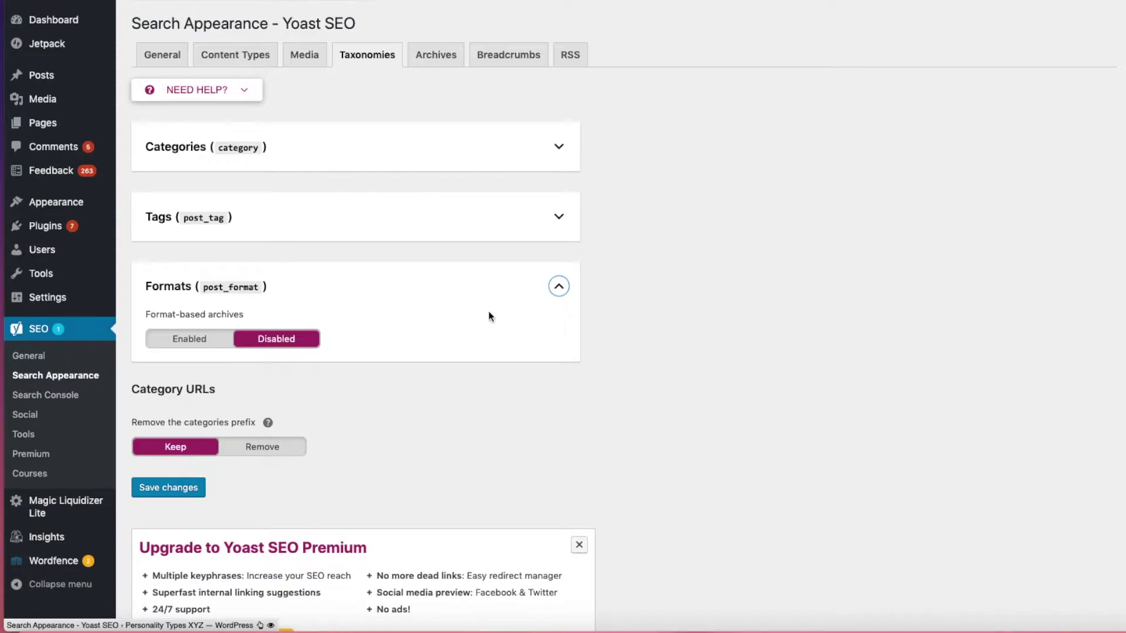
left_click(558, 287)
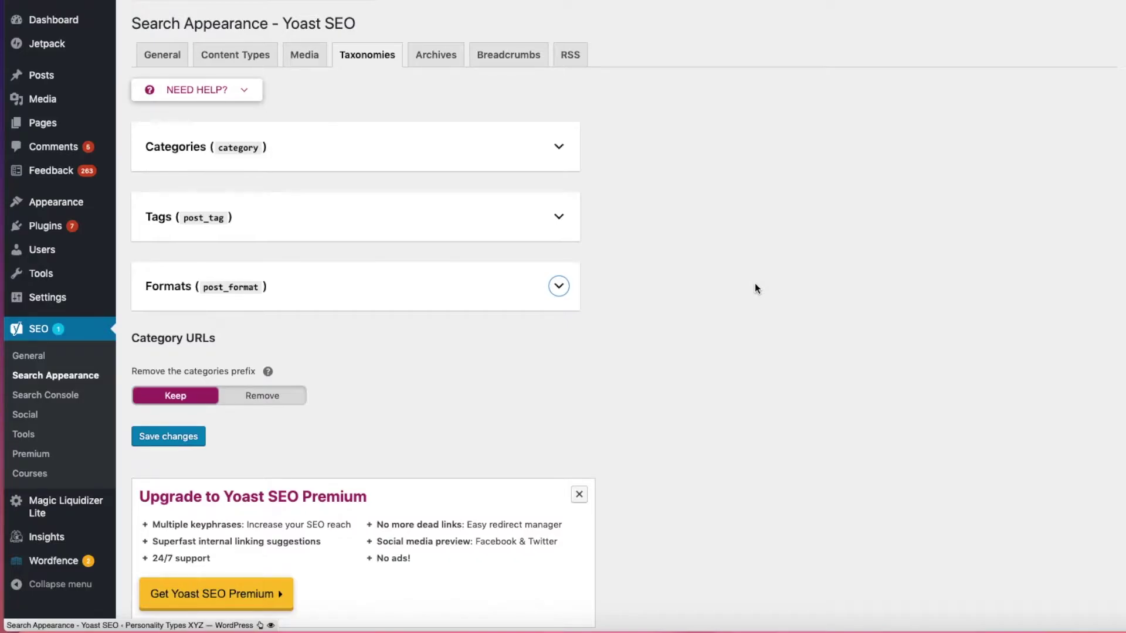
- Recheck whether Categories are shown in search results, and compare the Taxonomies settings with the Content Types settings
left_click(573, 155)
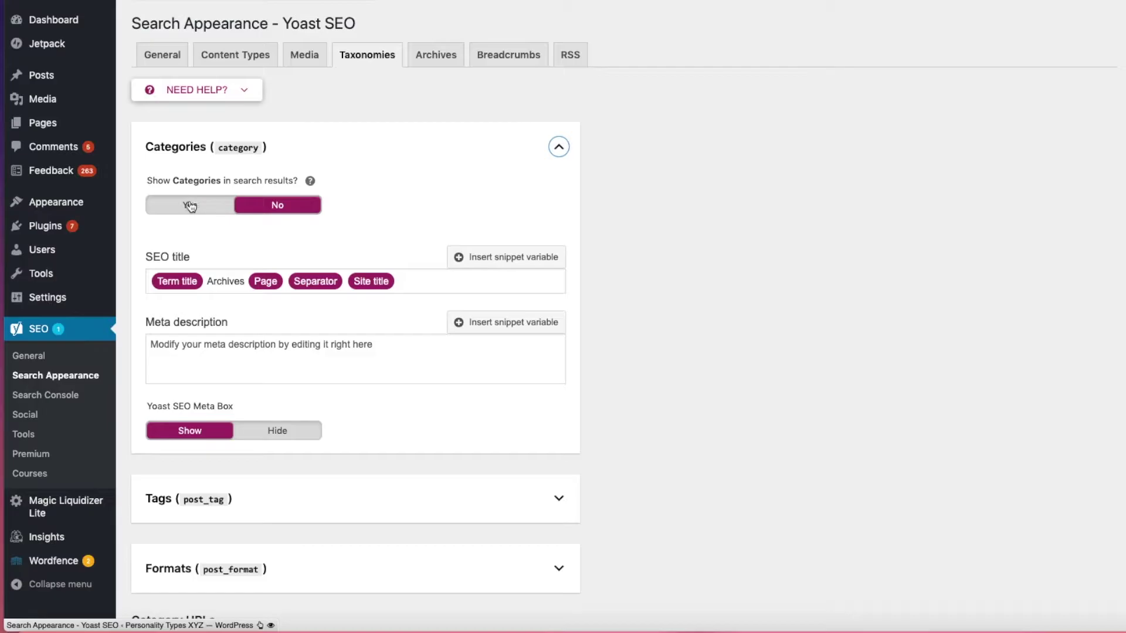
left_click(558, 148)
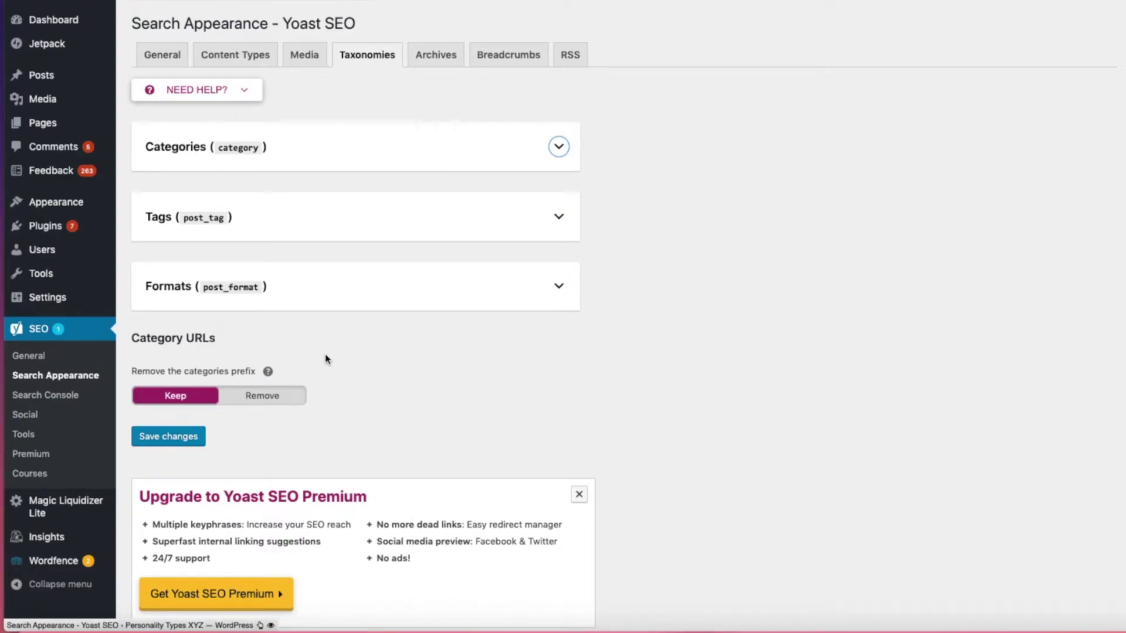
left_click(245, 61)
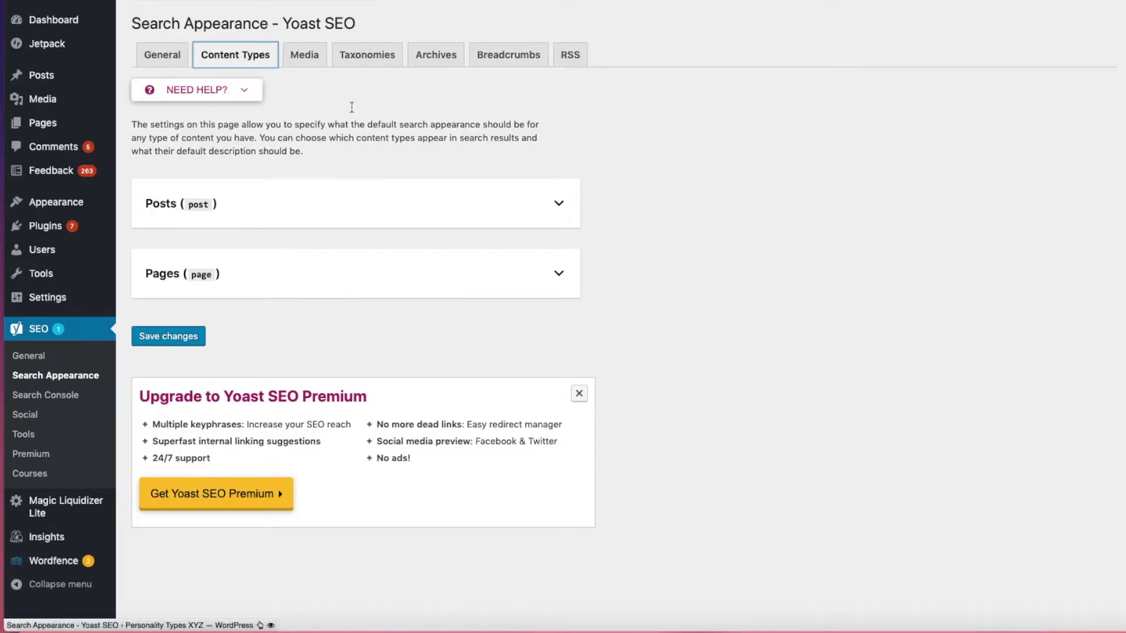
left_click(353, 59)
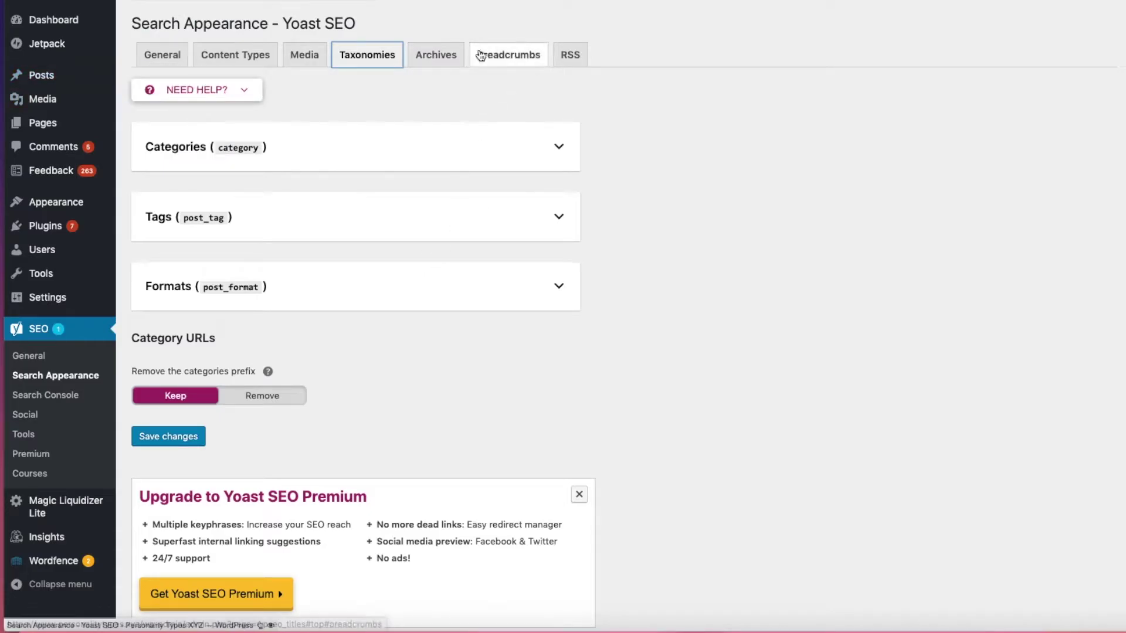
- Show the Archives settings, review the author archives, date archives and Special Pages sections, and collapse them all
left_click(443, 55)
left_click(559, 177)
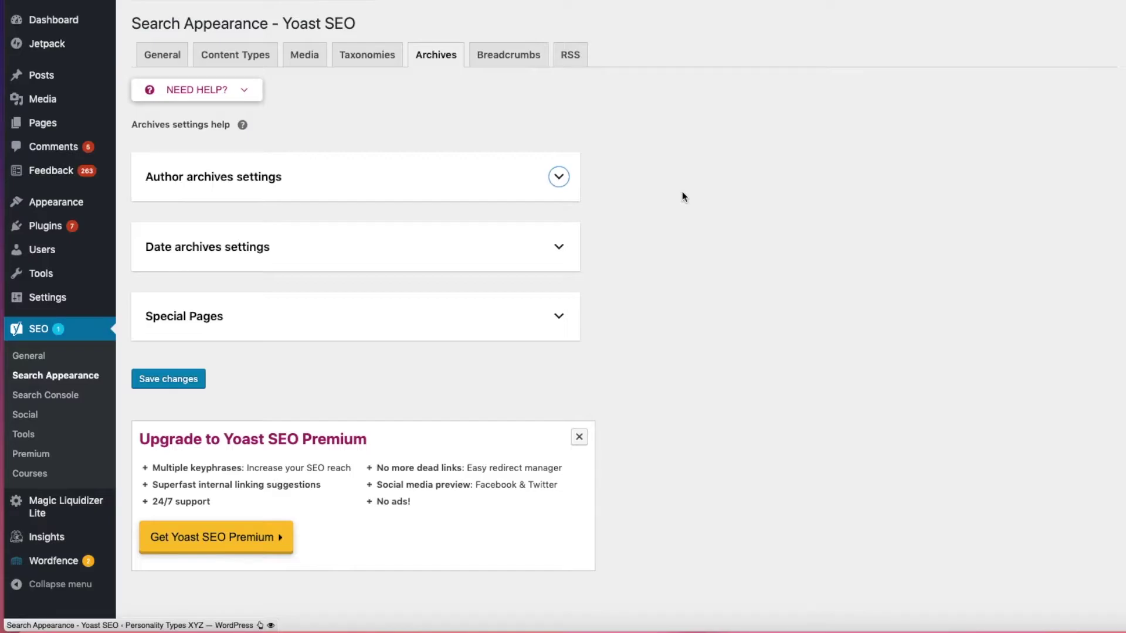
left_click(558, 176)
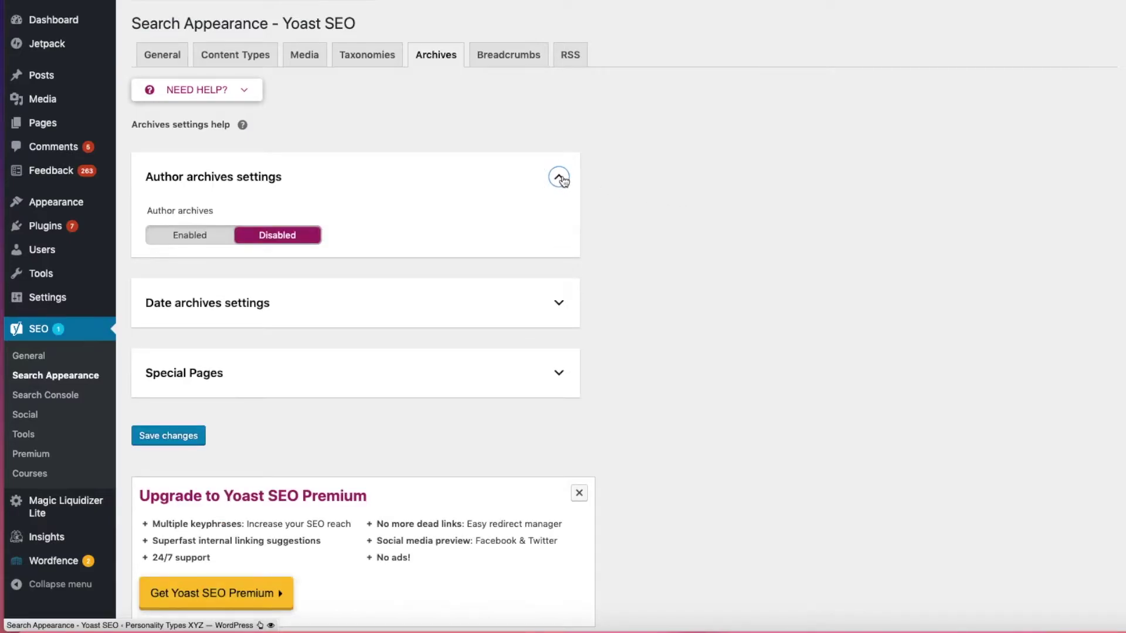
left_click(559, 303)
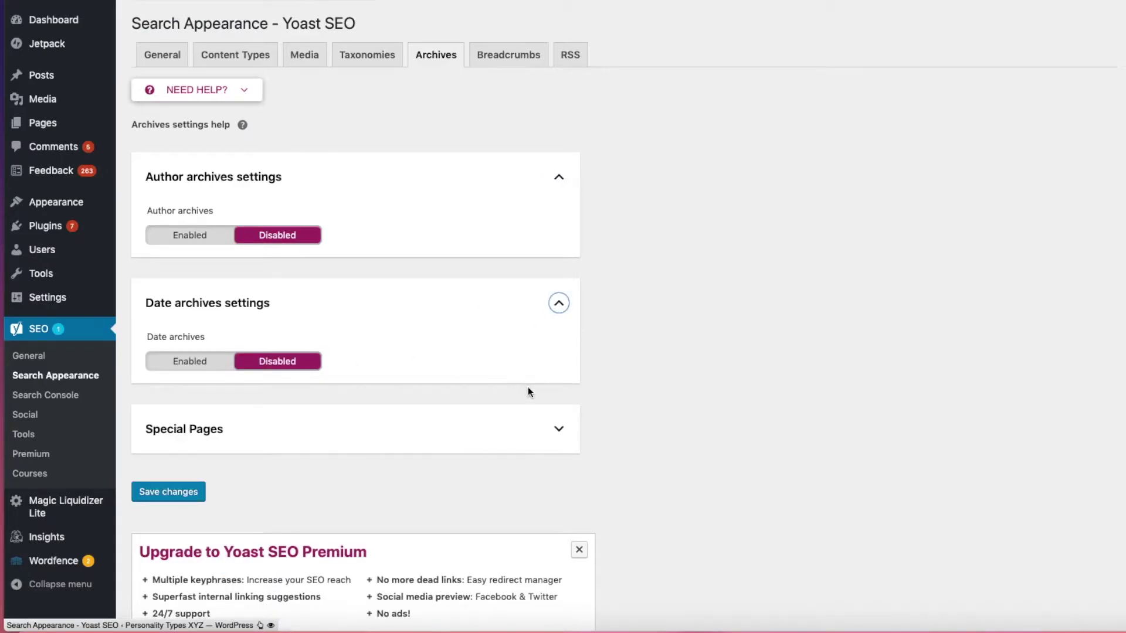
left_click(560, 430)
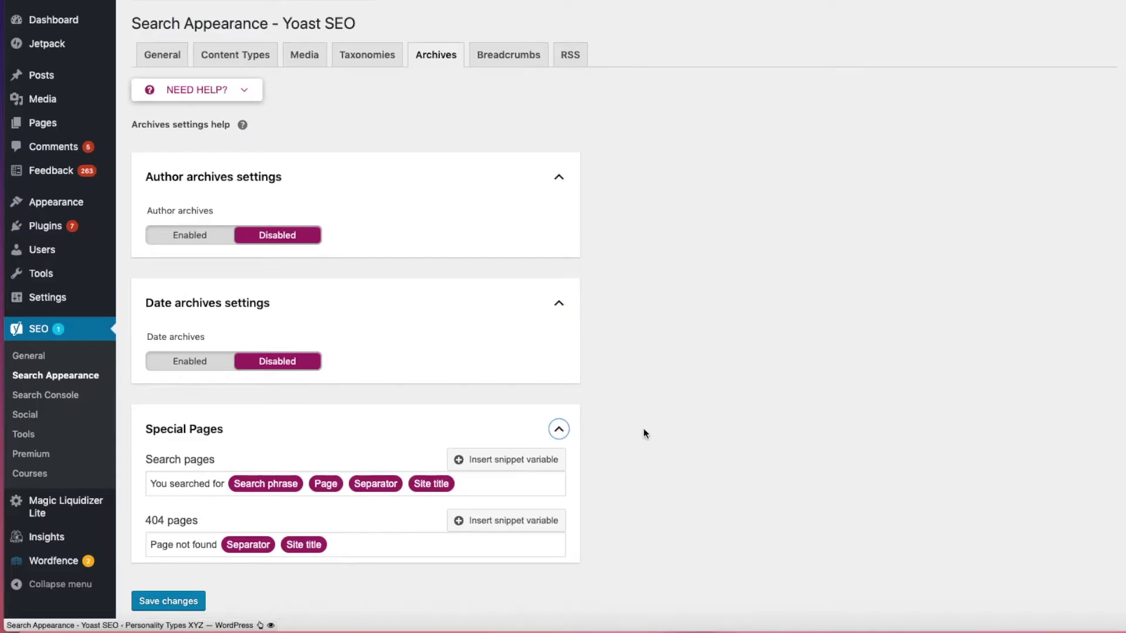
left_click(558, 430)
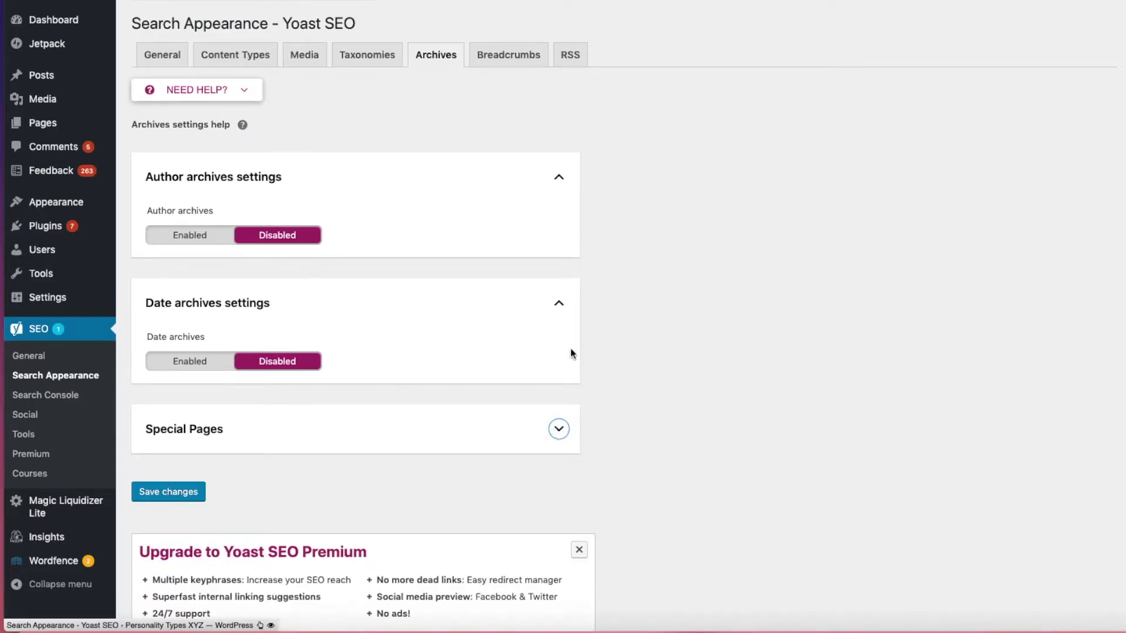
left_click(559, 306)
left_click(559, 177)
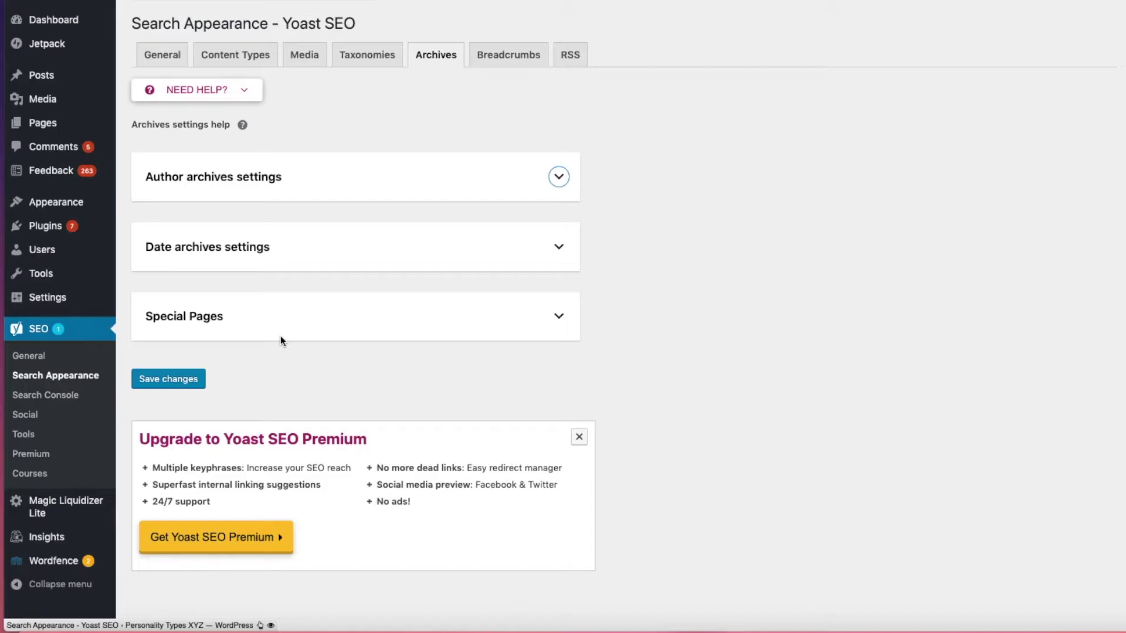
left_click(552, 188)
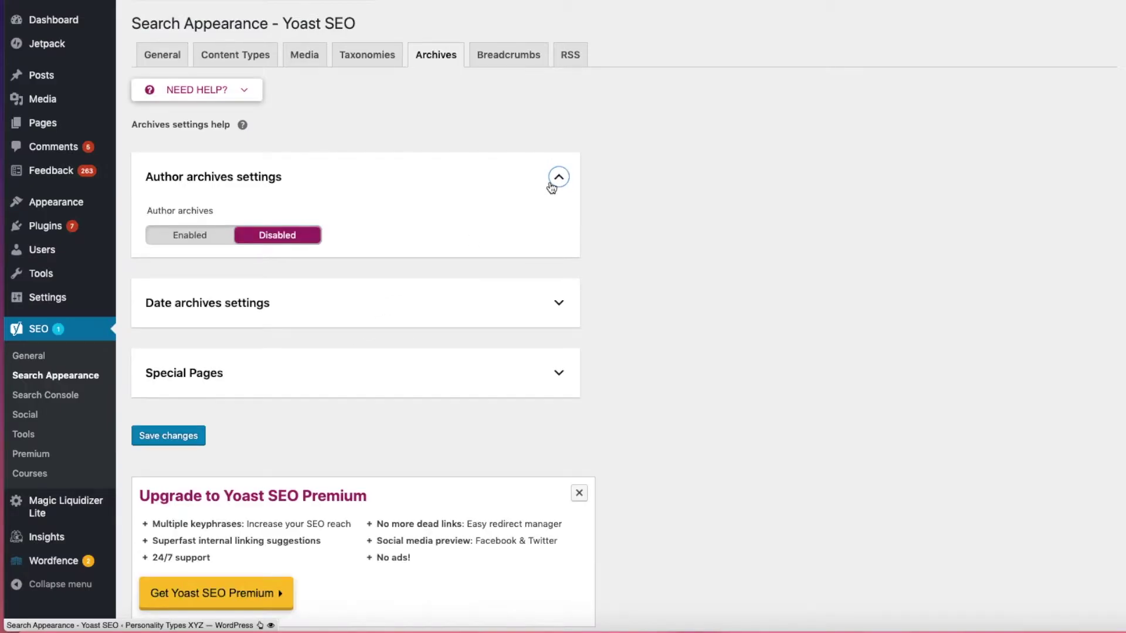
left_click(556, 176)
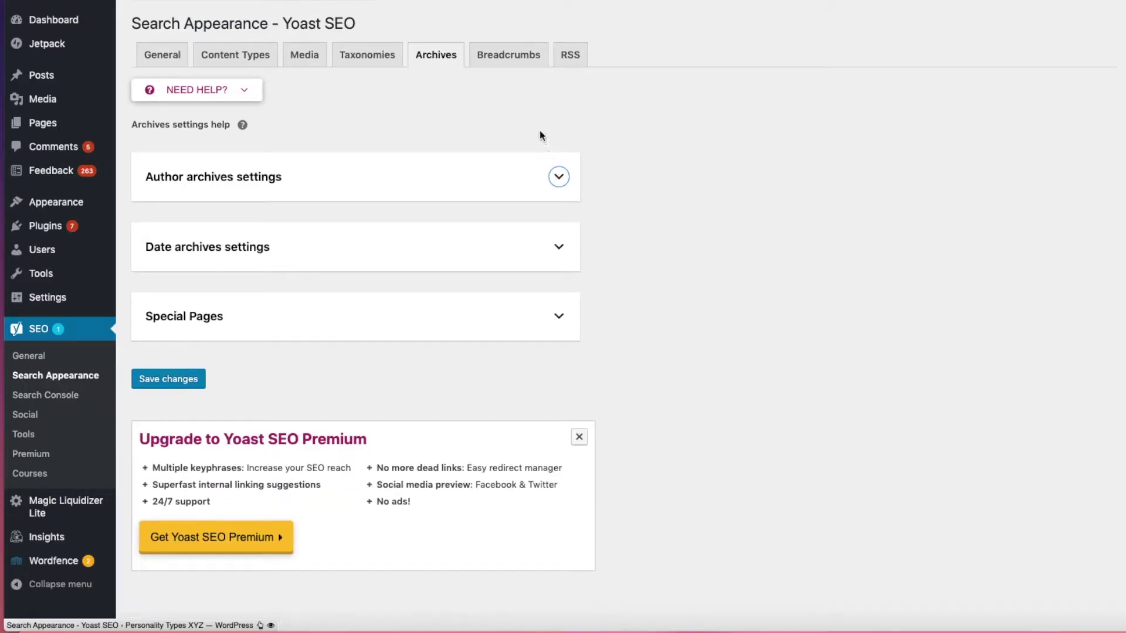
- Review the Breadcrumbs and RSS feed settings, and return to the General search appearance settings
left_click(503, 58)
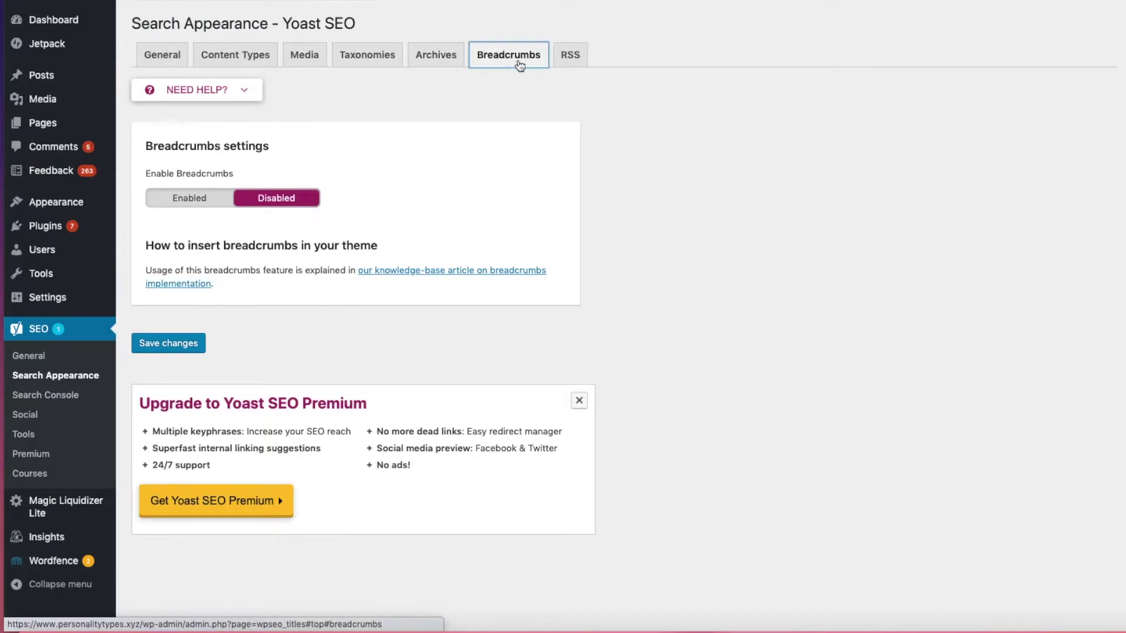
left_click(572, 59)
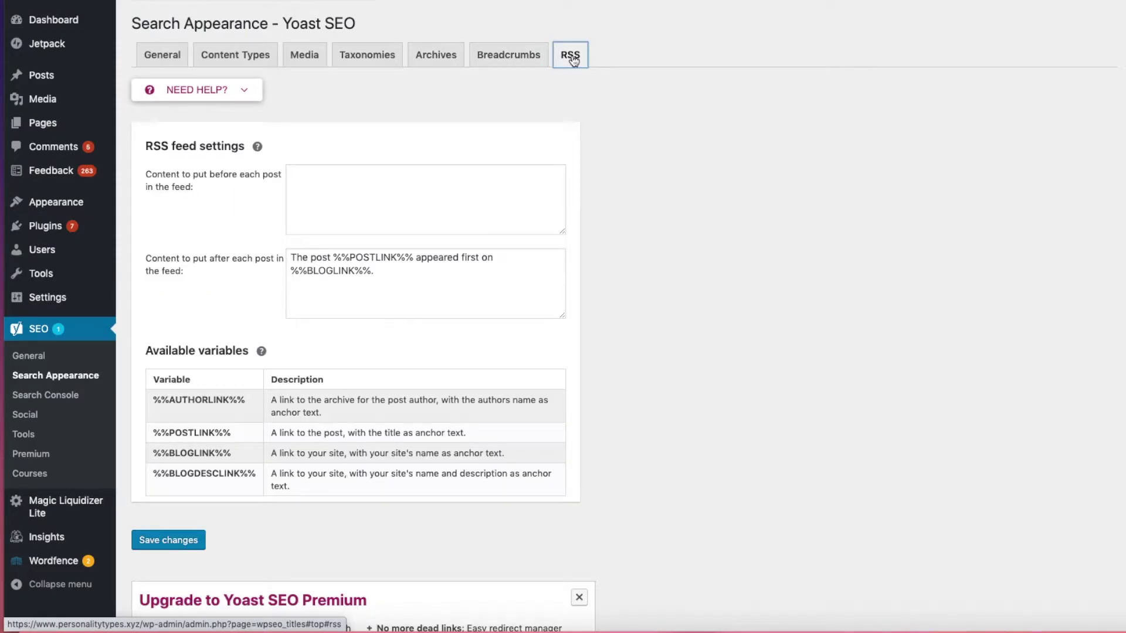
left_click(512, 55)
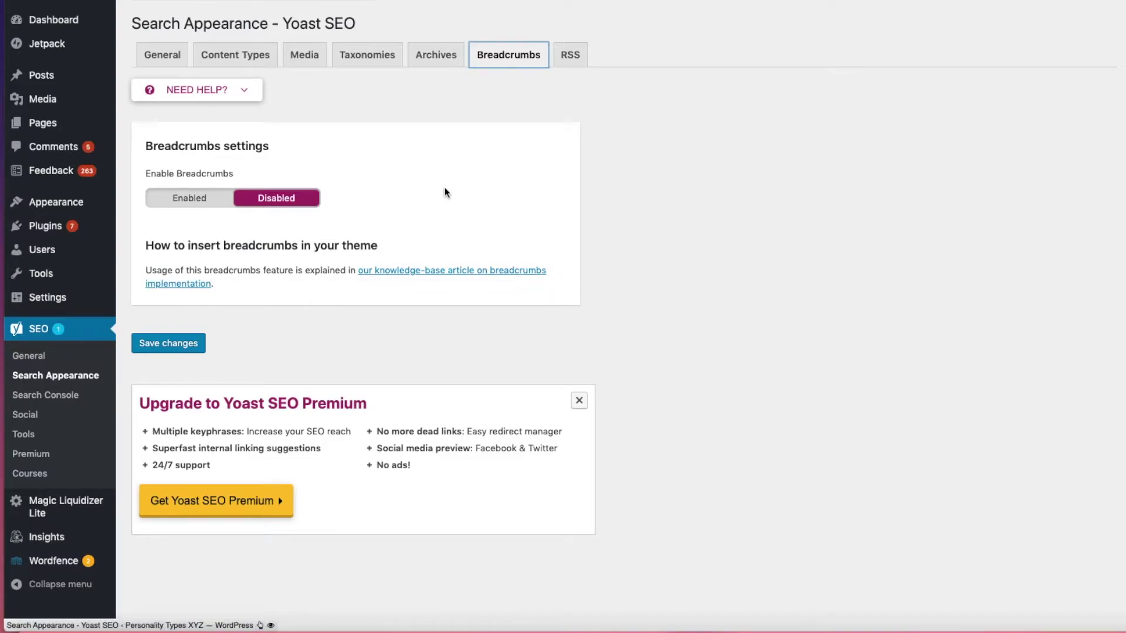
left_click(162, 54)
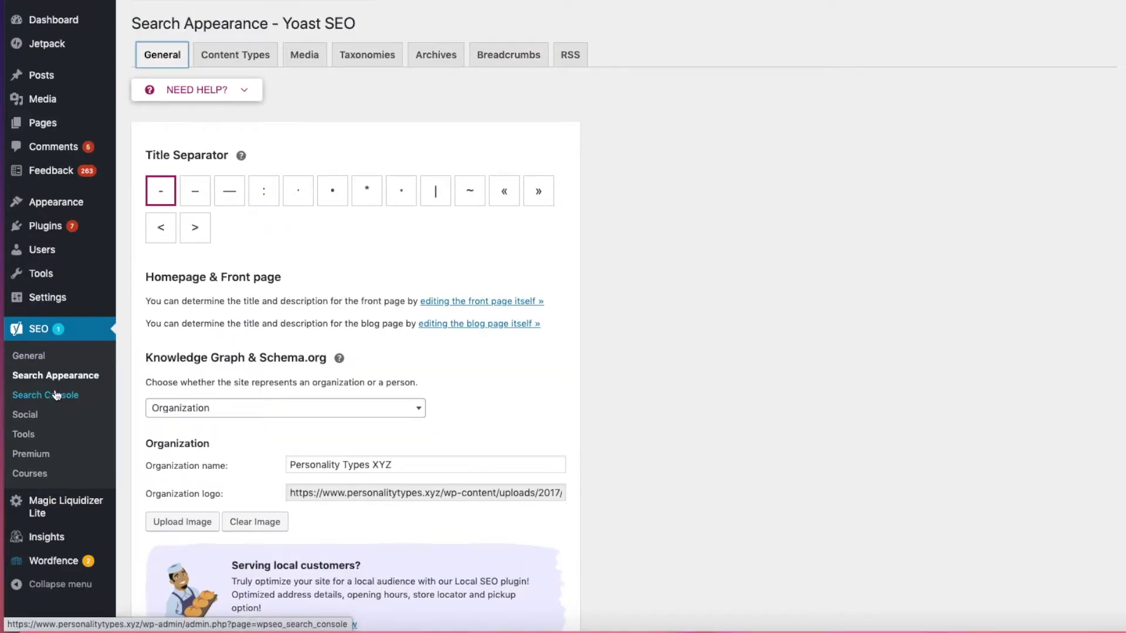
- Show Yoast's Search Console page and check its Smartphone, Feature phone, Settings and Desktop views
left_click(31, 397)
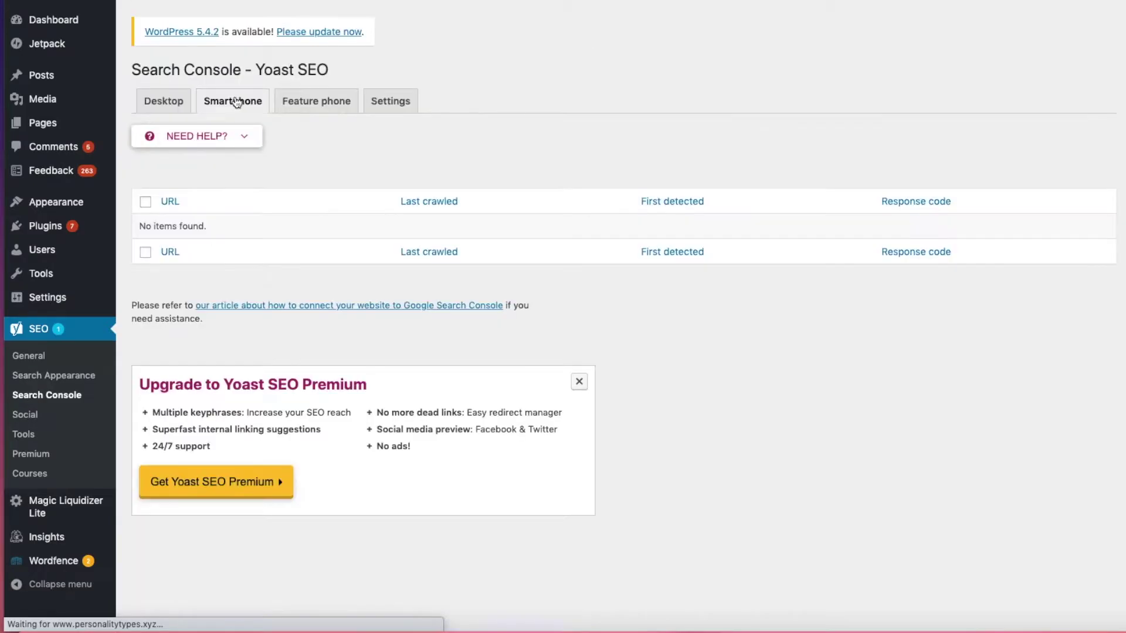
left_click(315, 110)
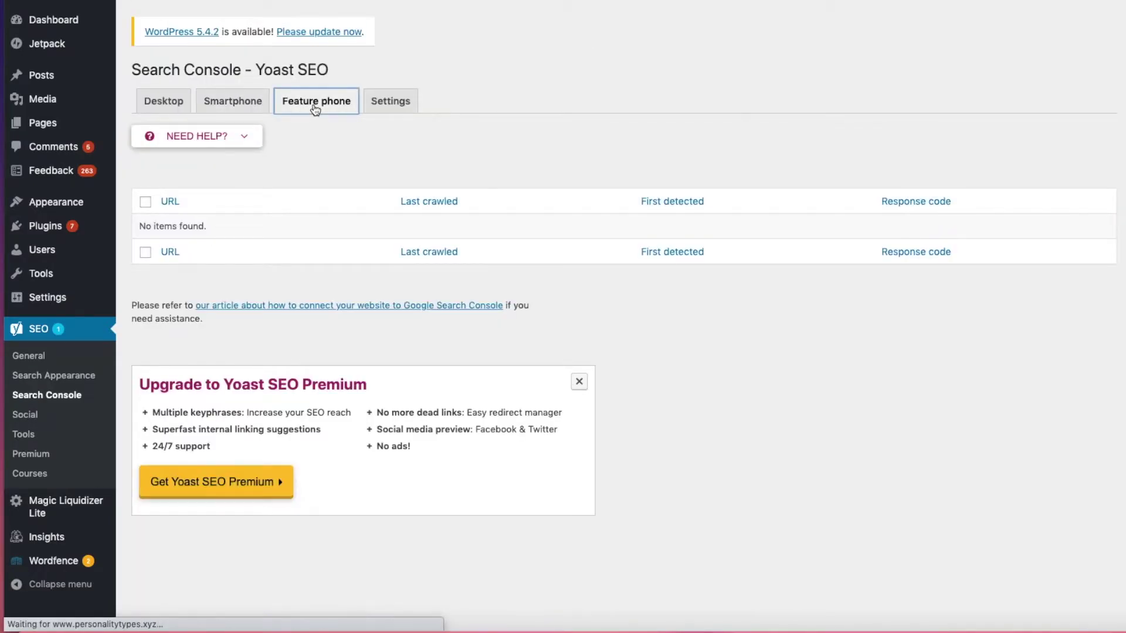
left_click(378, 109)
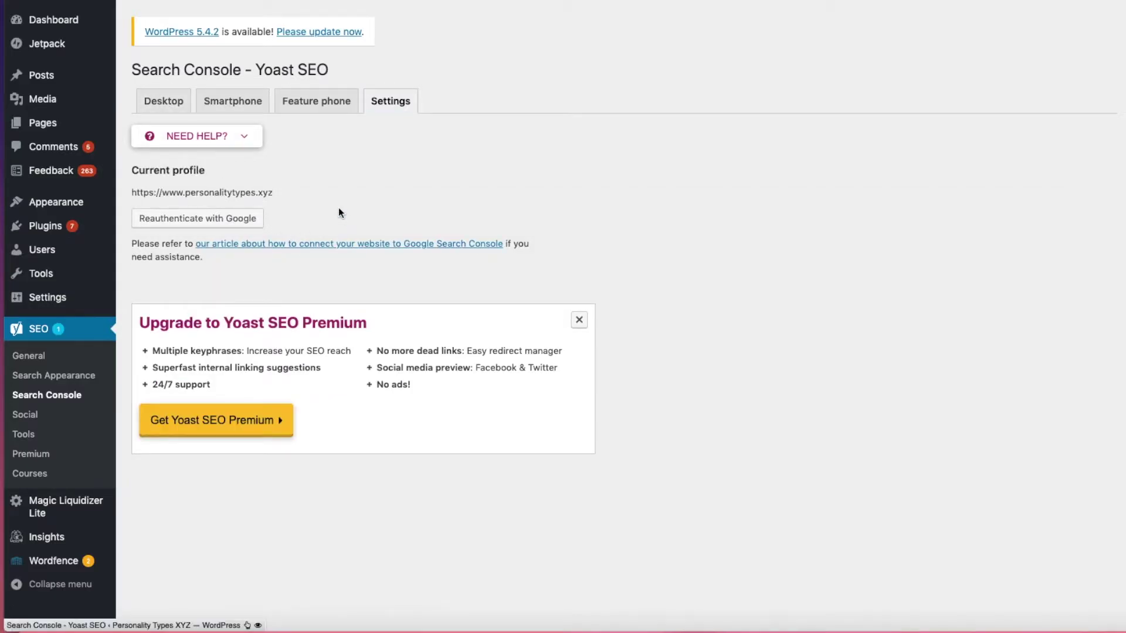
left_click(171, 105)
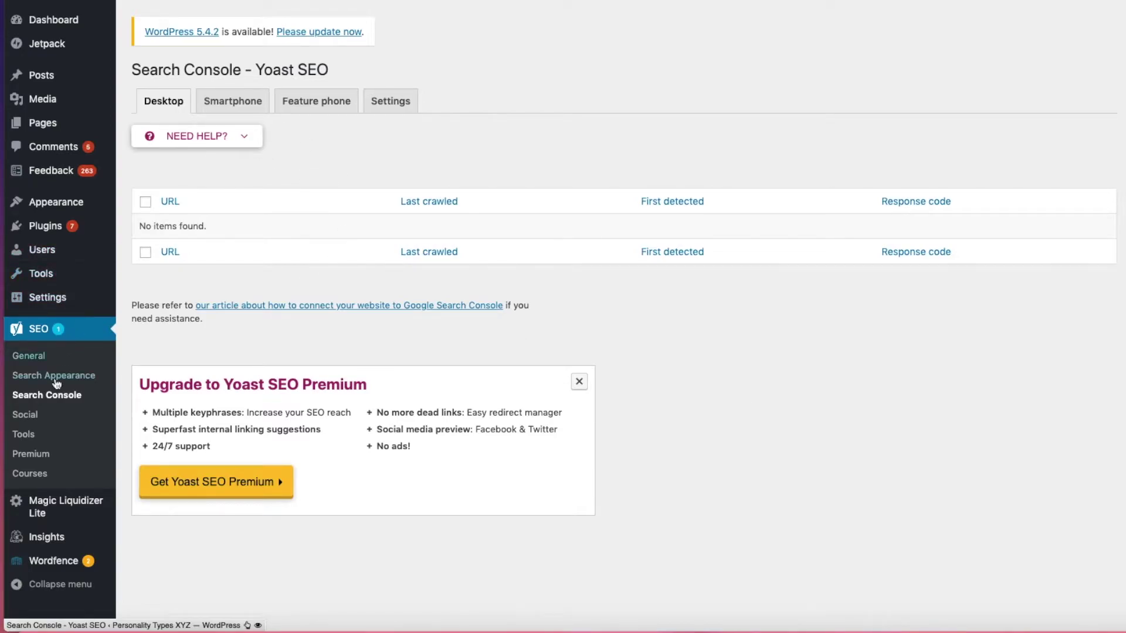
- Review the organization social profiles with their help text, and the Facebook, Twitter and Pinterest settings in Yoast's Social section
left_click(29, 415)
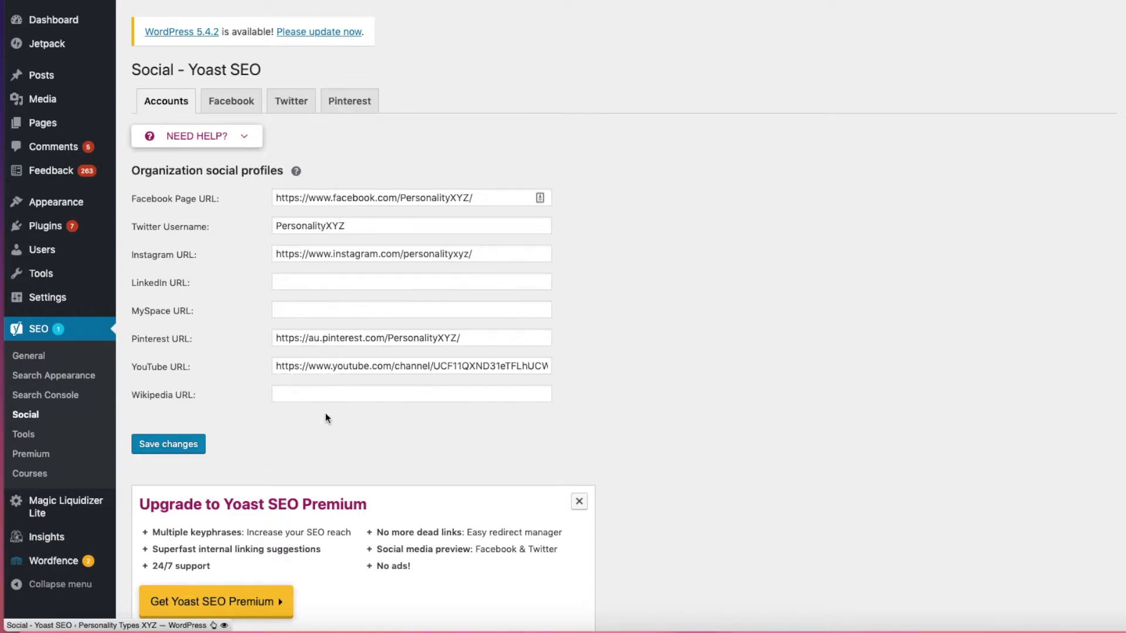
left_click(296, 171)
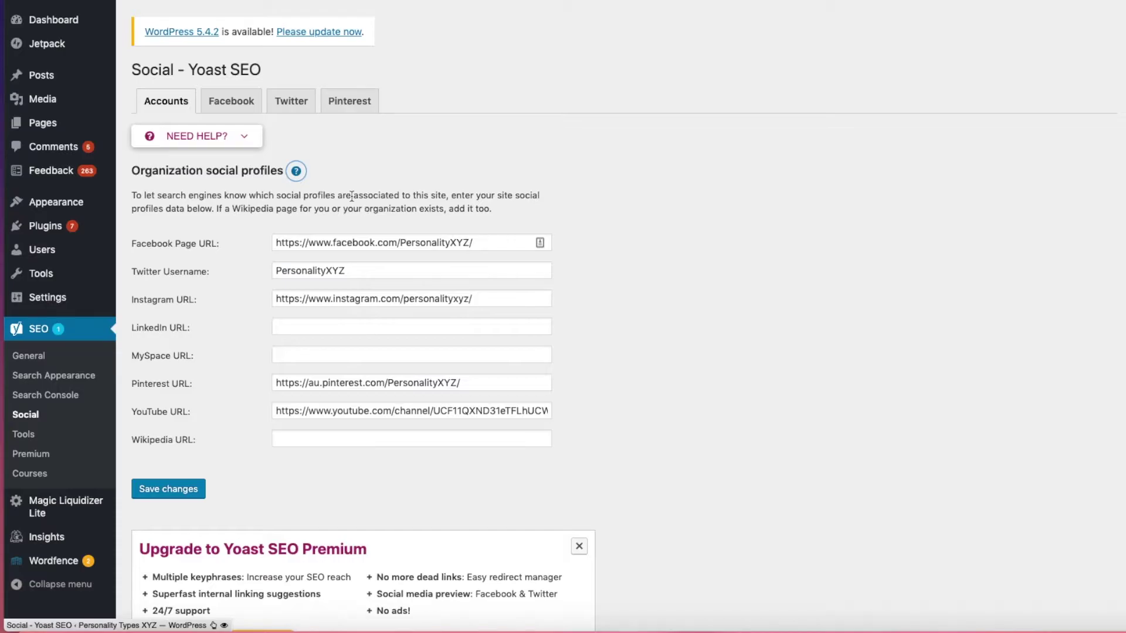
left_click(231, 105)
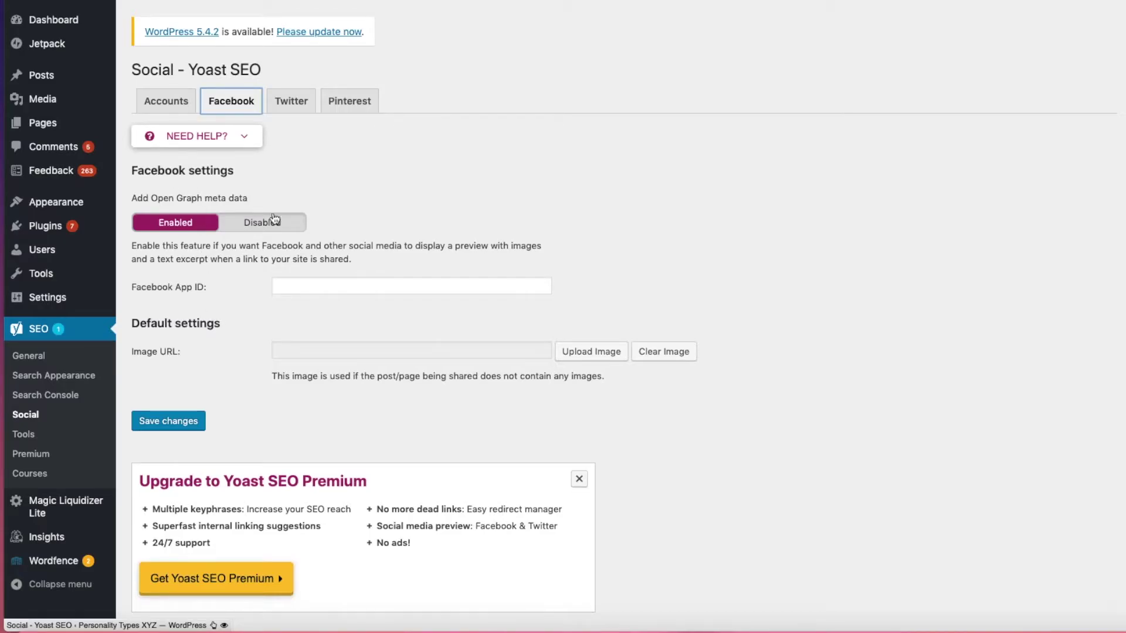
left_click(291, 105)
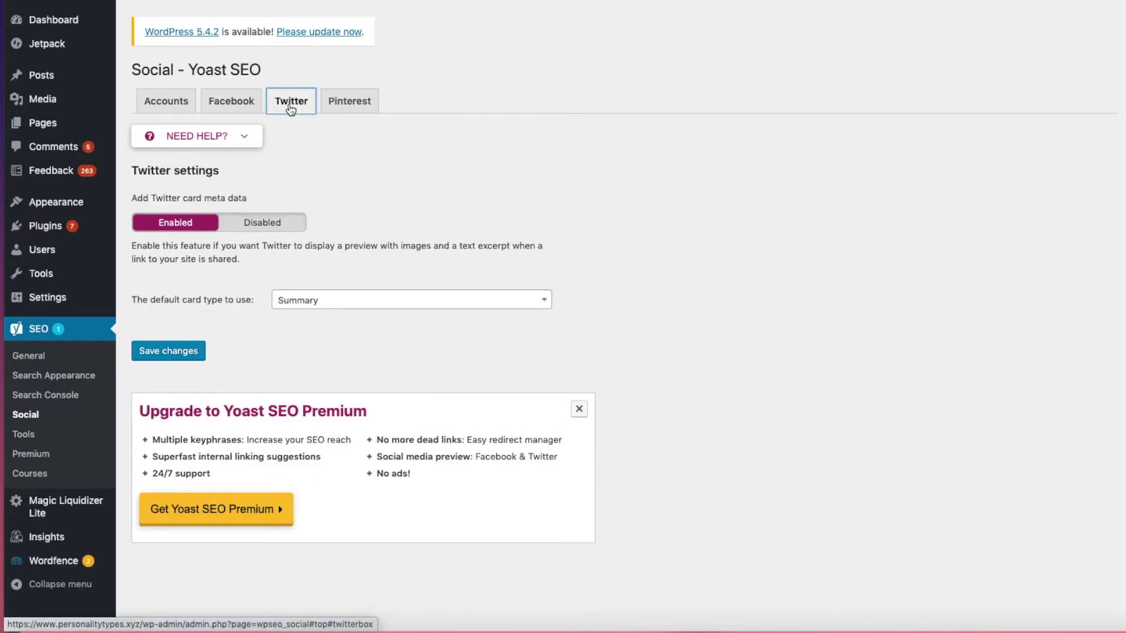
left_click(340, 106)
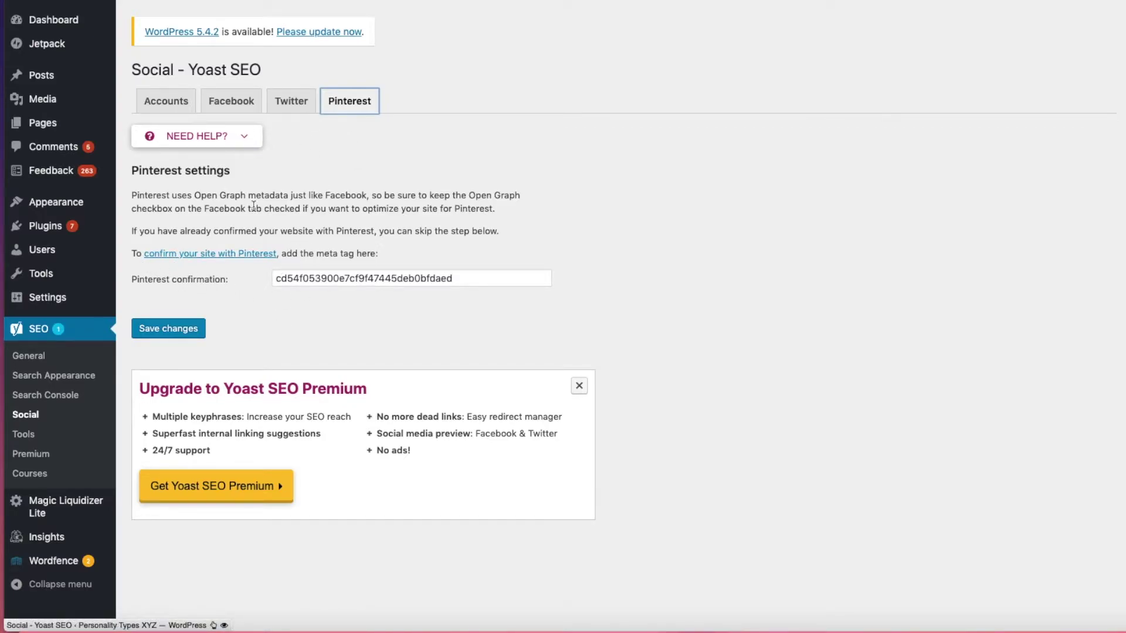
left_click(290, 105)
- Show the bulk editor from Yoast's Tools section and review the existing and new SEO titles listed for the site's pages
left_click(27, 433)
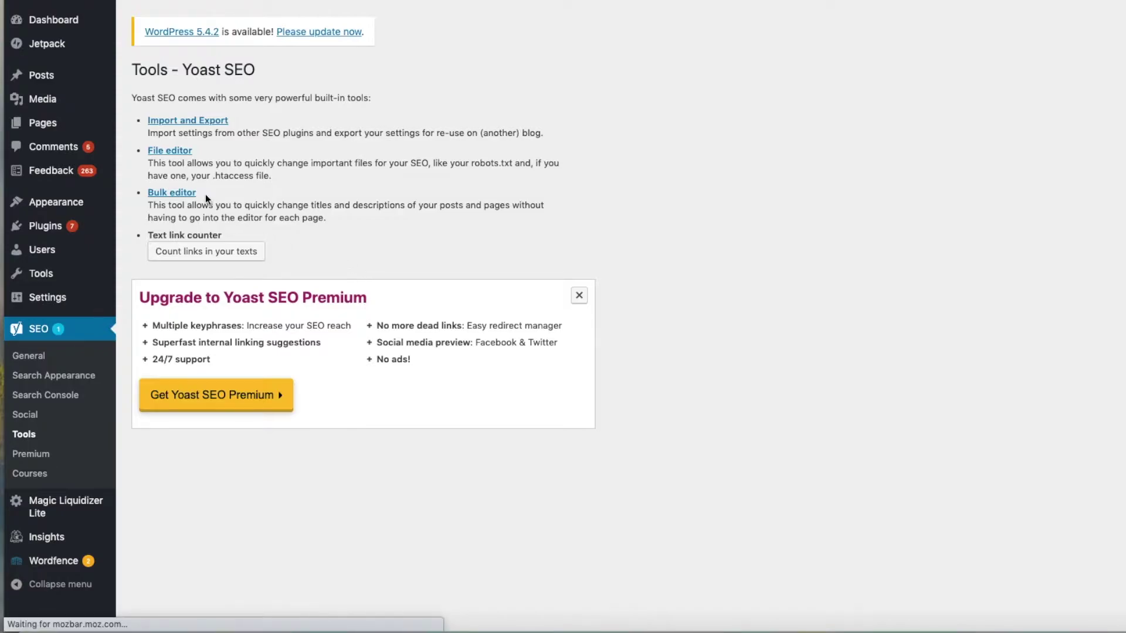
left_click(163, 195)
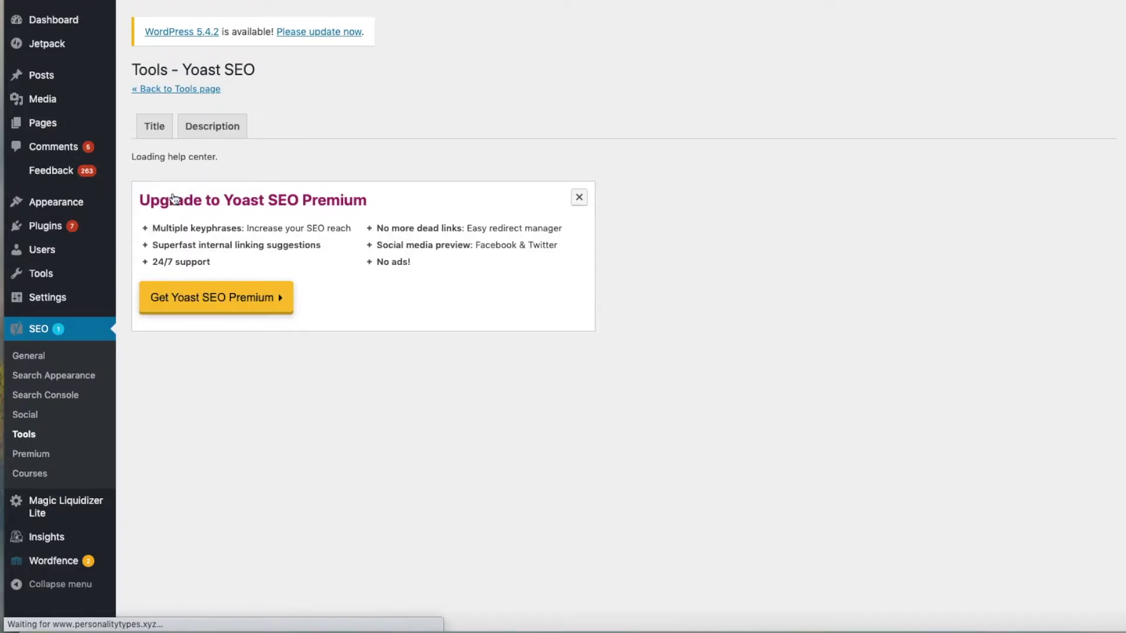
scroll(589, 207, "down", 1)
scroll(588, 206, "down", 2)
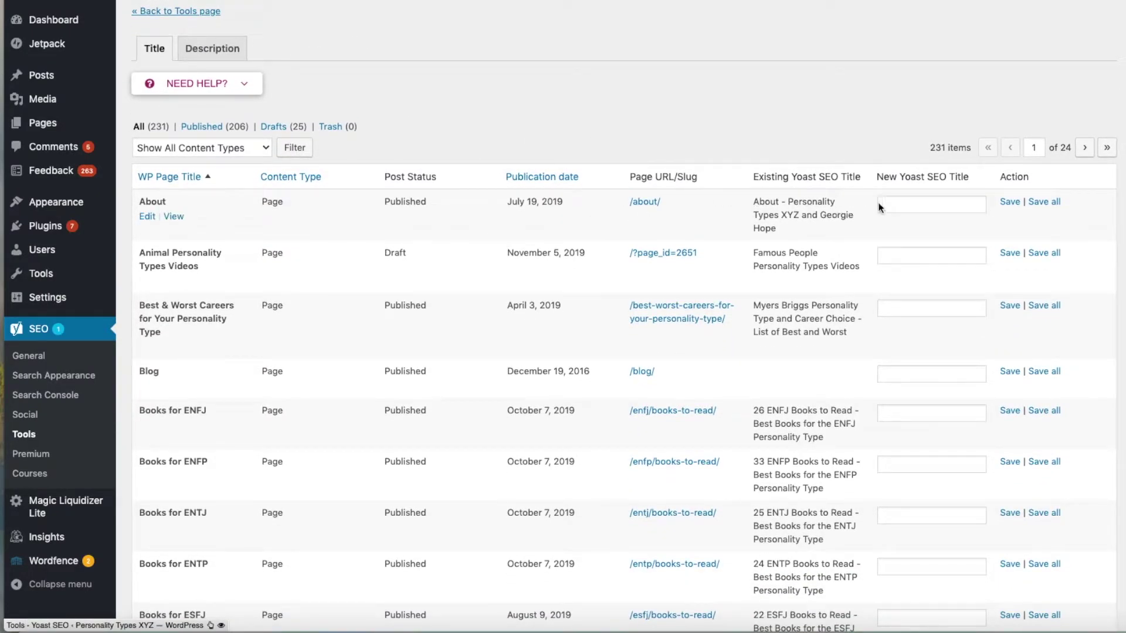
scroll(258, 223, "up", 3)
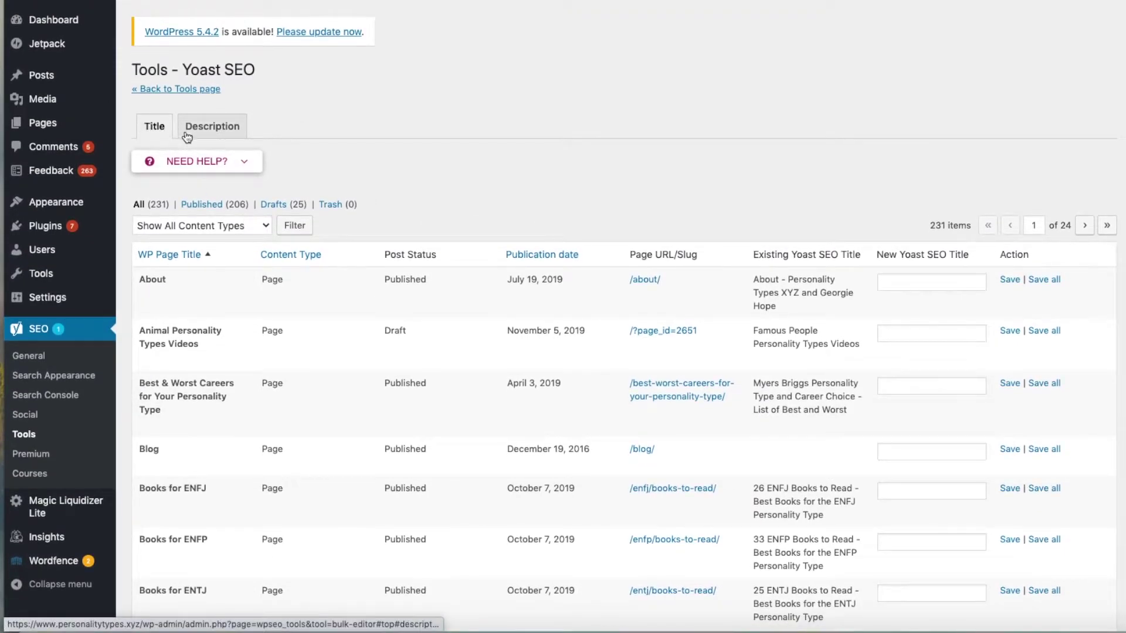
- Show the bulk editor's meta descriptions and point out the new description fields of the first three pages
left_click(210, 130)
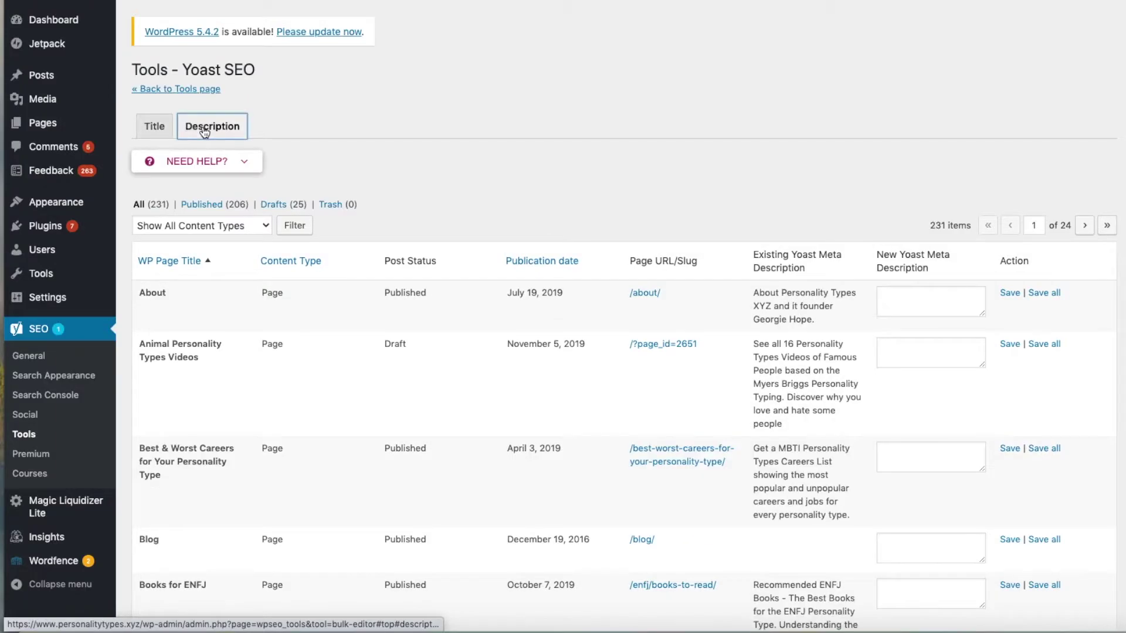
left_click_drag(753, 291, 865, 318)
left_click(904, 299)
left_click(903, 353)
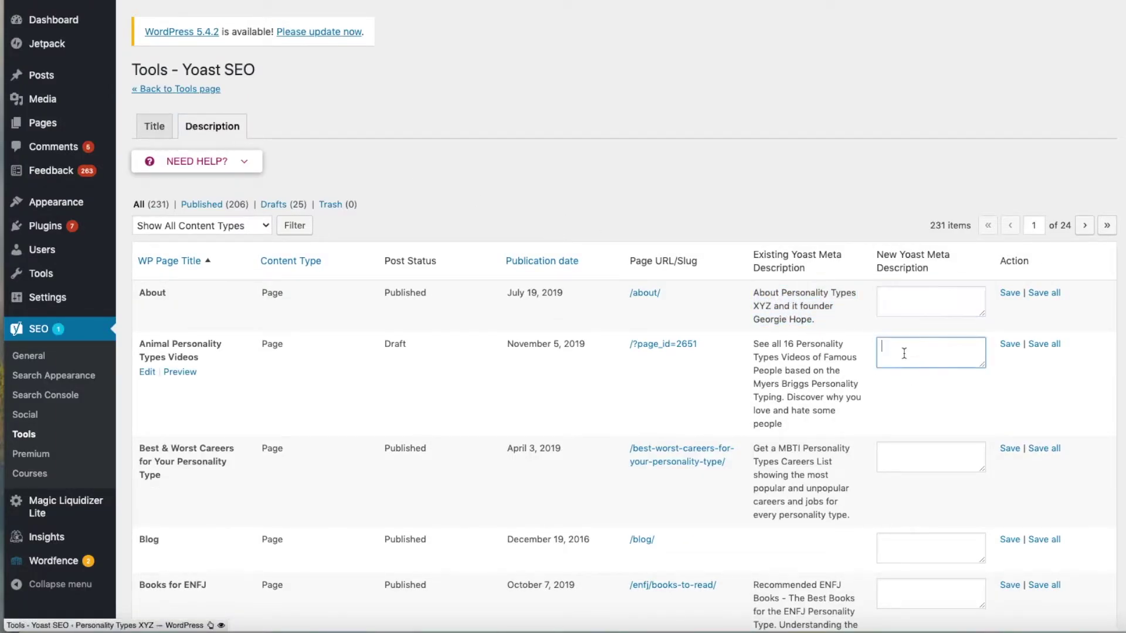
left_click(911, 447)
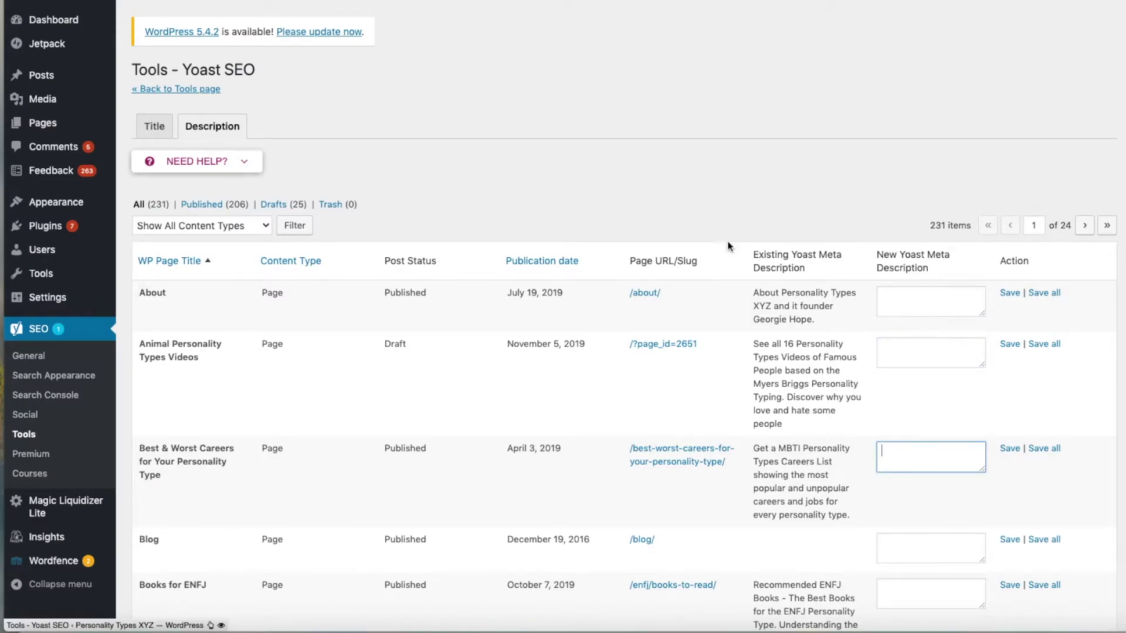
- Review the existing meta descriptions of the listed pages, ending at the About page's empty new description field
scroll(854, 324, "down", 3)
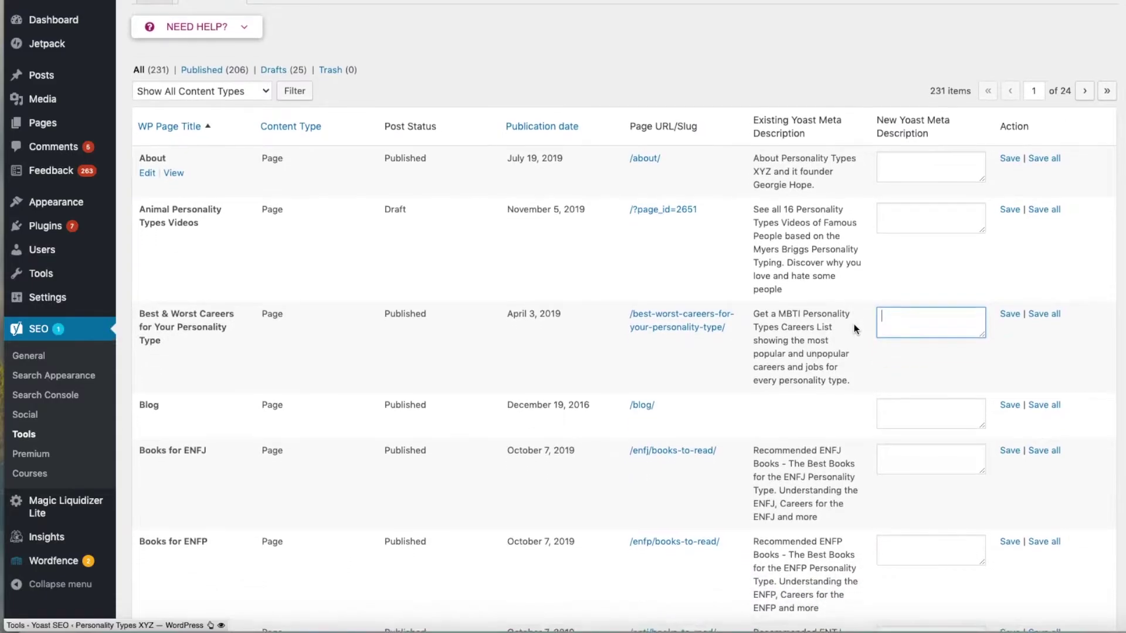
scroll(853, 323, "down", 8)
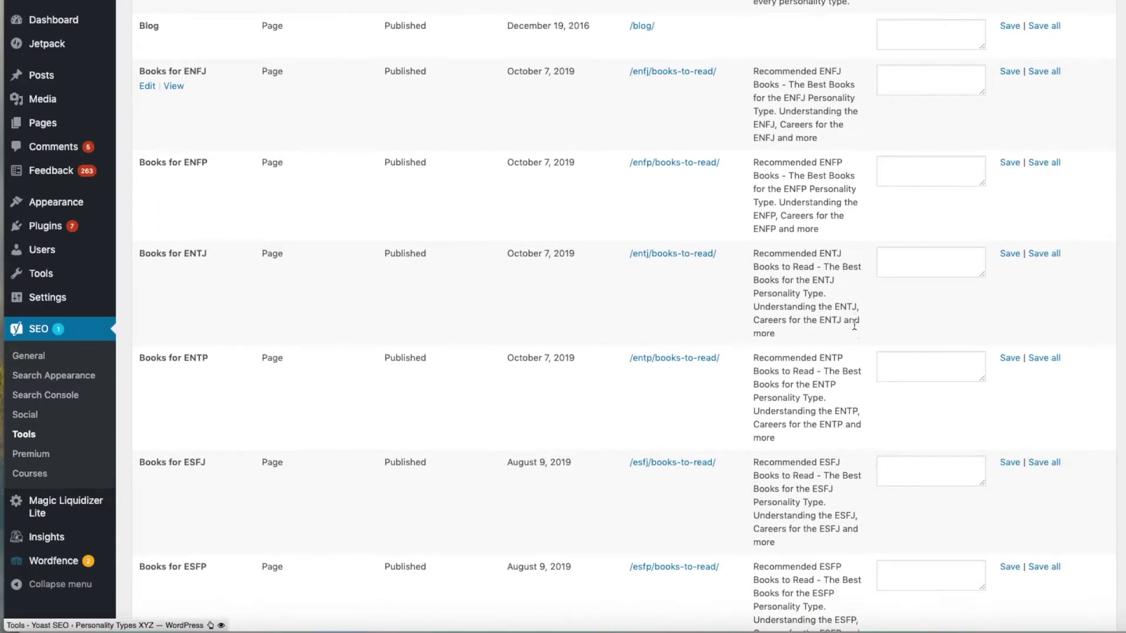
scroll(854, 323, "down", 3)
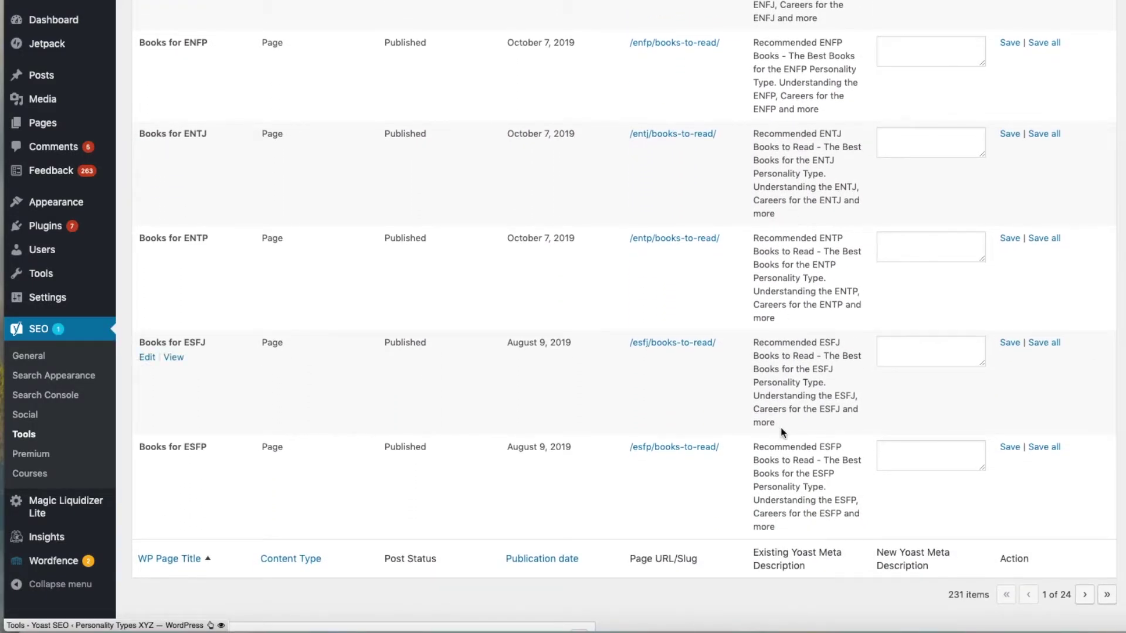
scroll(781, 433, "up", 13)
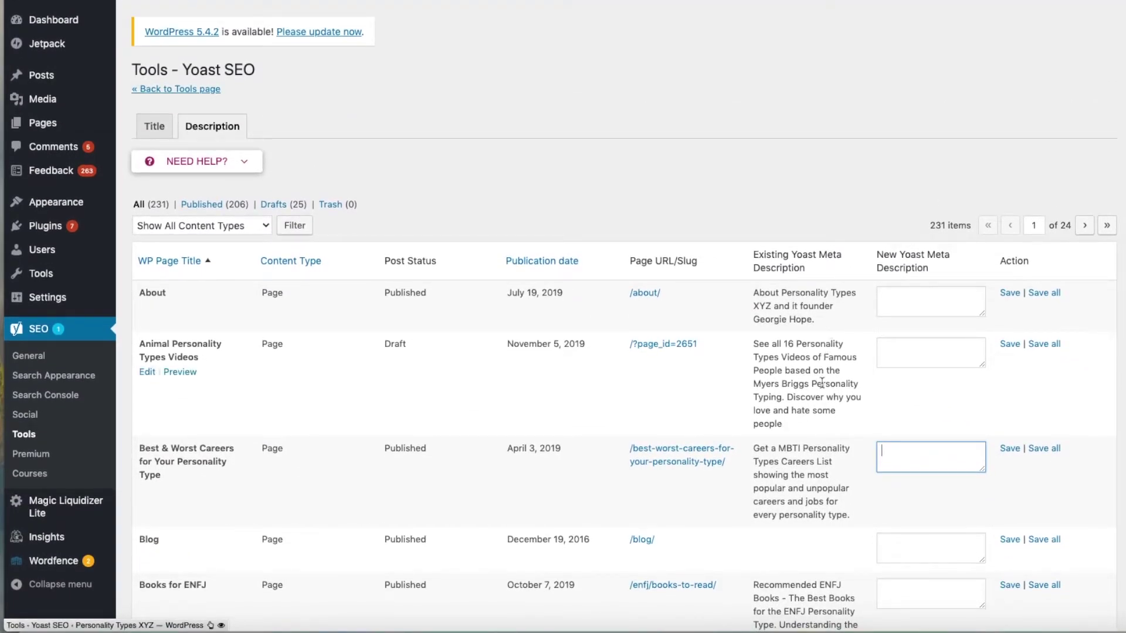
scroll(822, 521, "down", 12)
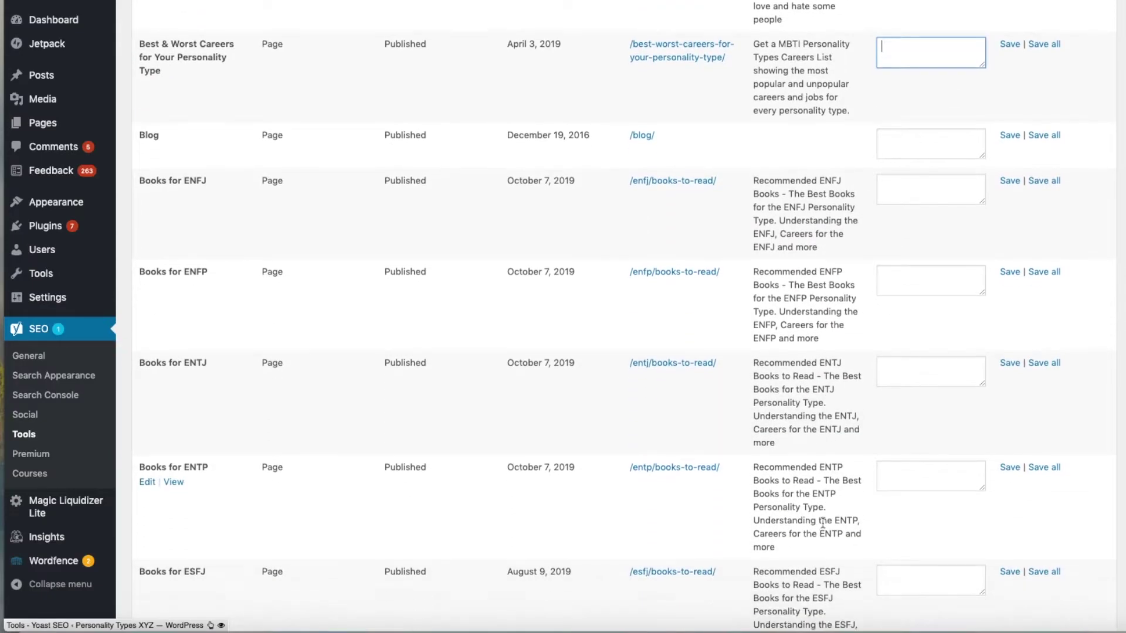
scroll(822, 521, "up", 4)
scroll(822, 522, "up", 8)
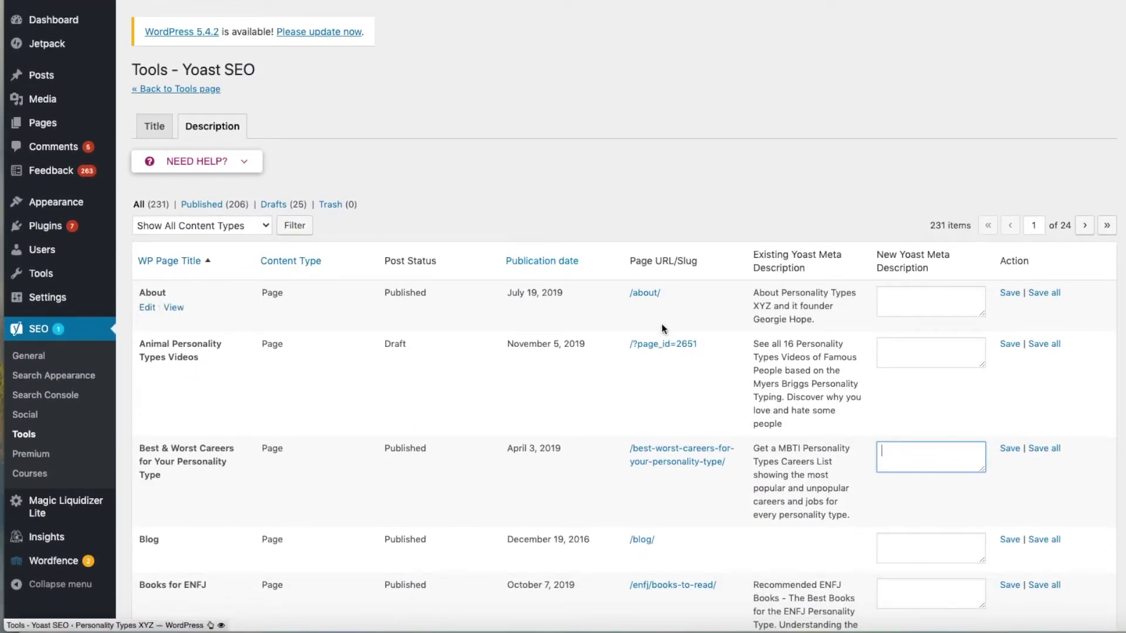
left_click(586, 292)
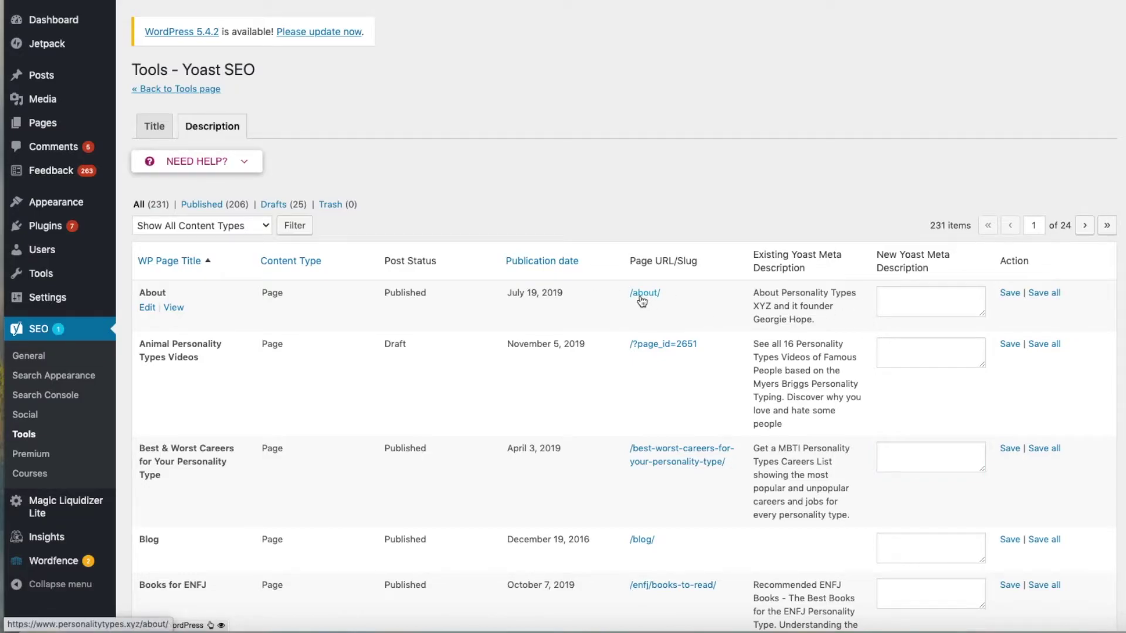
left_click(930, 305)
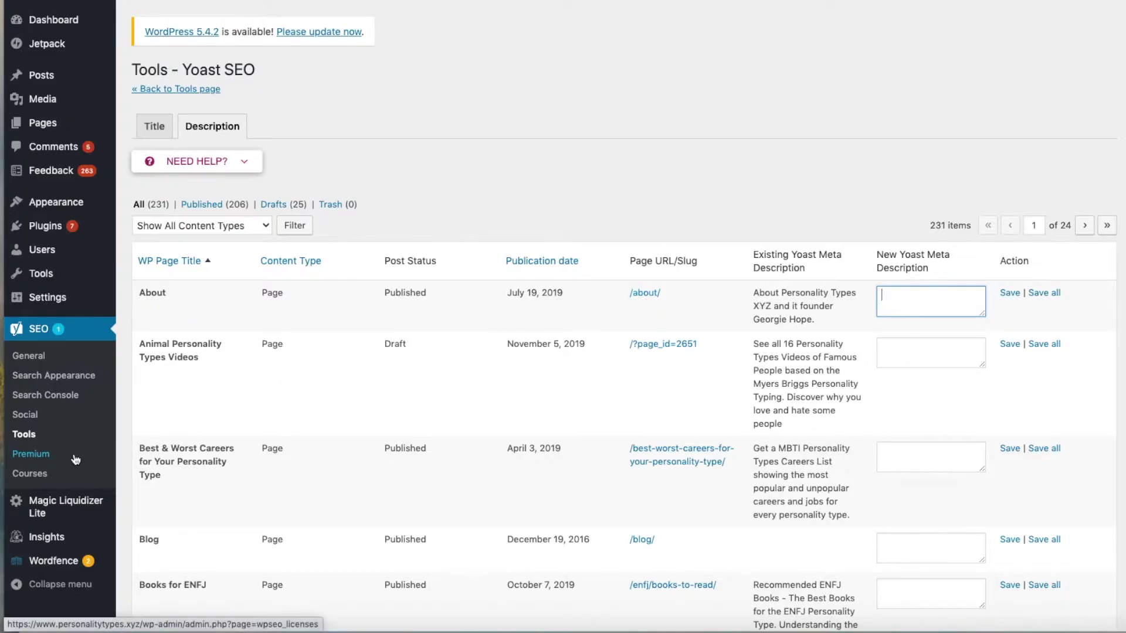
- Show Yoast's Premium extensions page and return to the plugin's General section
left_click(37, 456)
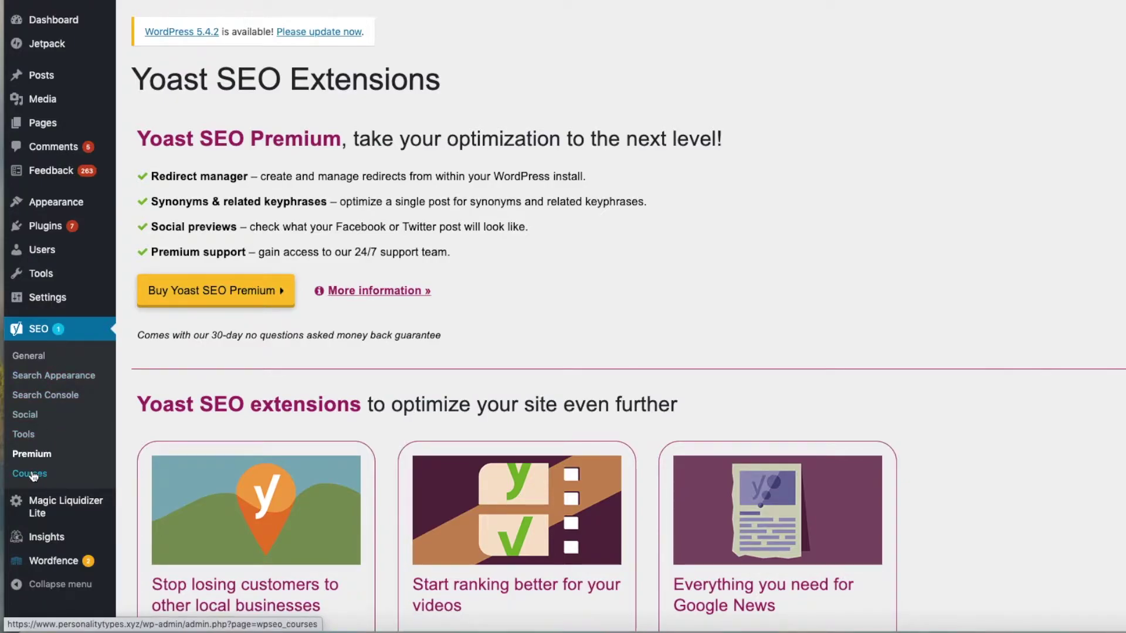
left_click(38, 361)
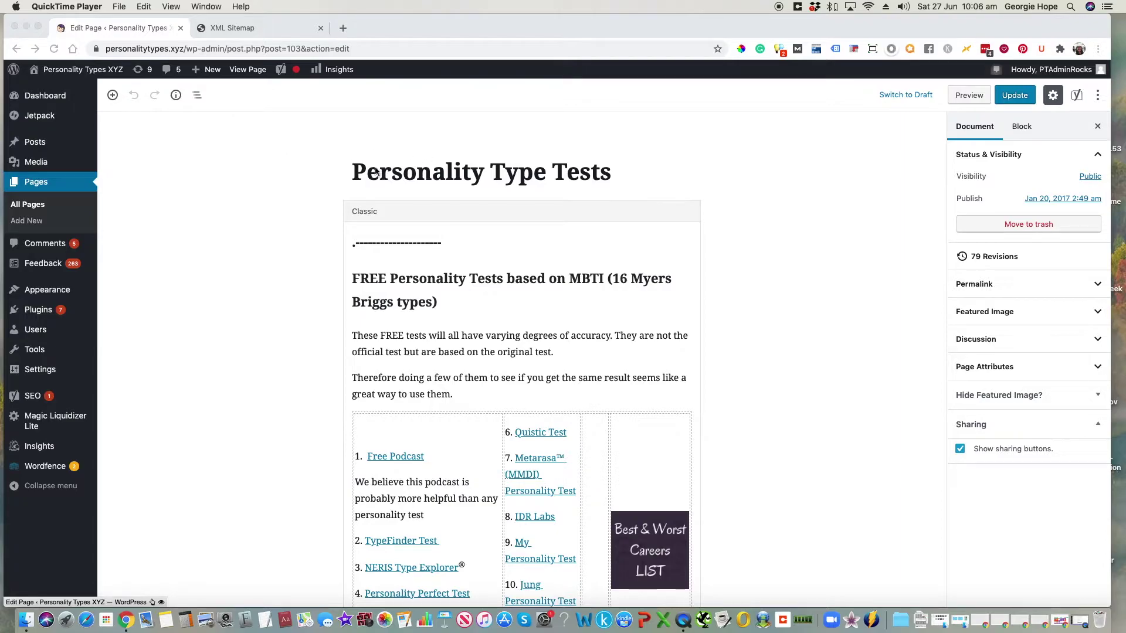
- Look through the content of the Personality Type Tests page and expand the Yoast SEO section below it
scroll(308, 288, "down", 20)
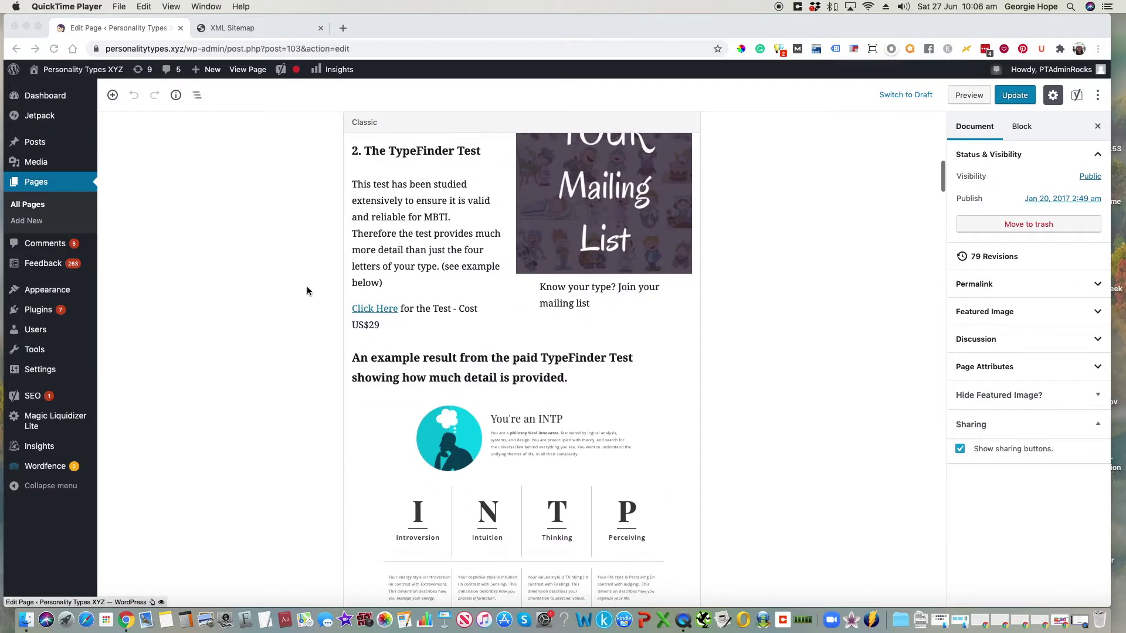
scroll(308, 288, "down", 20)
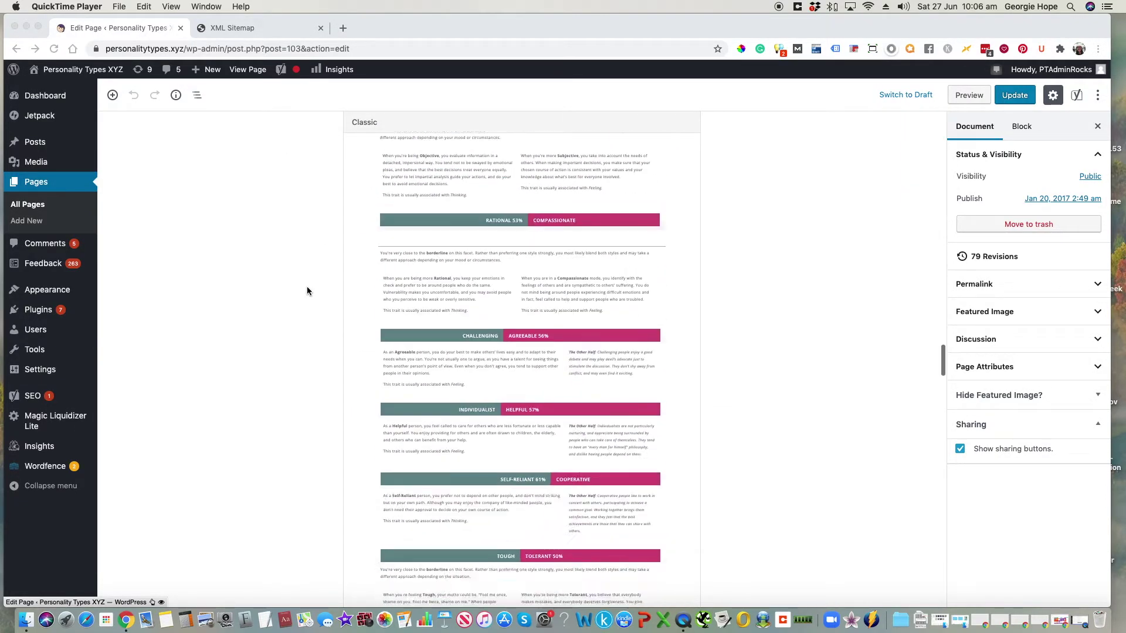
scroll(307, 291, "down", 5)
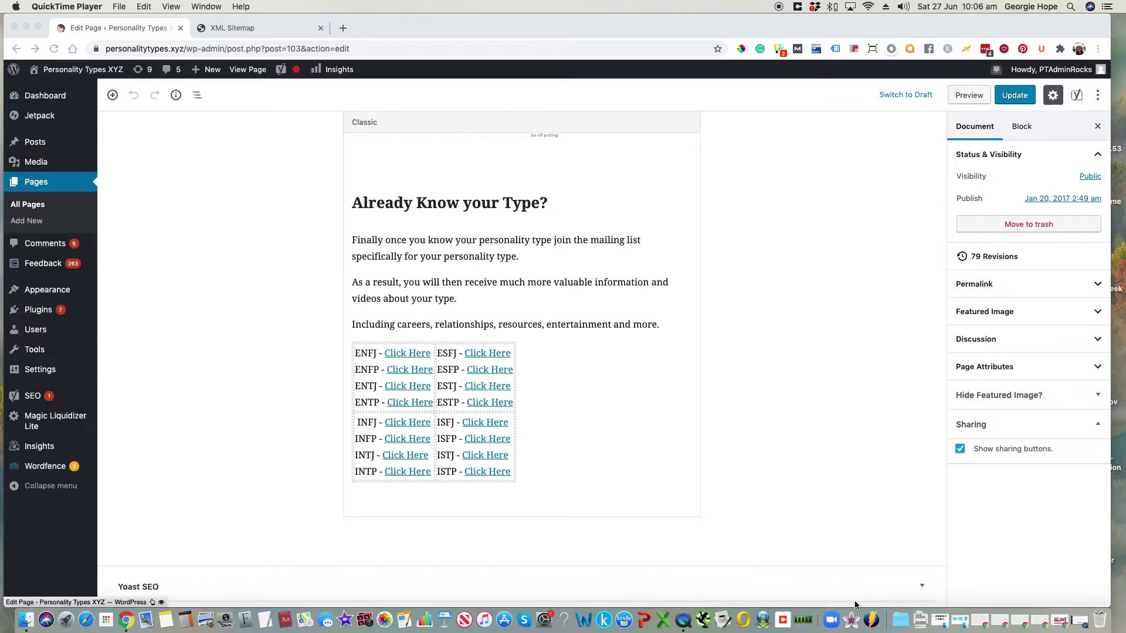
left_click(922, 586)
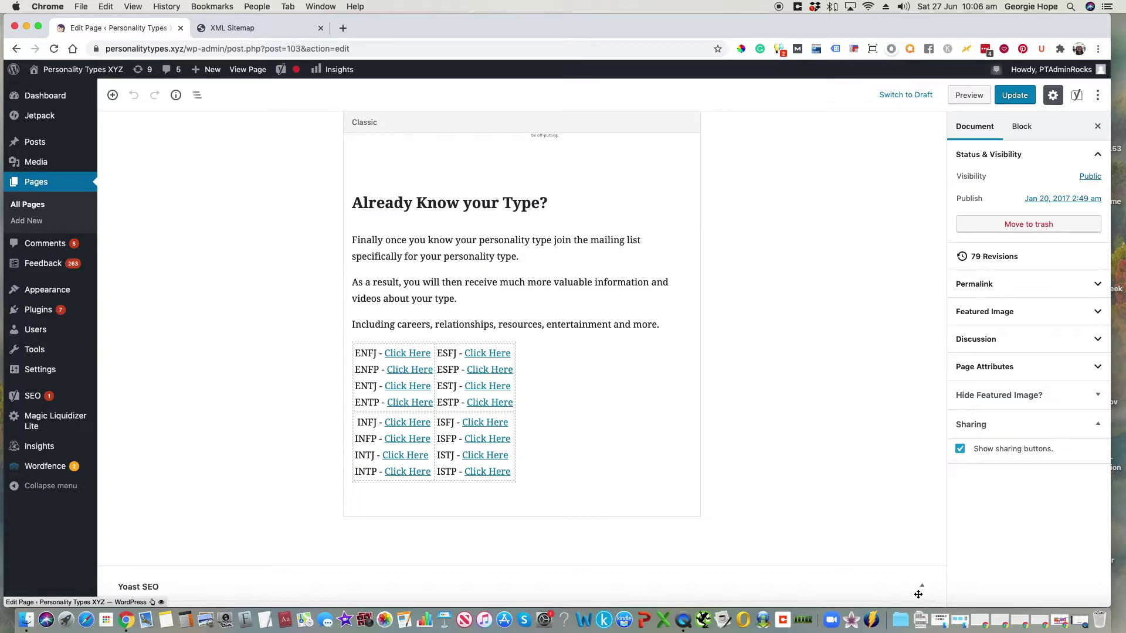
scroll(882, 531, "down", 5)
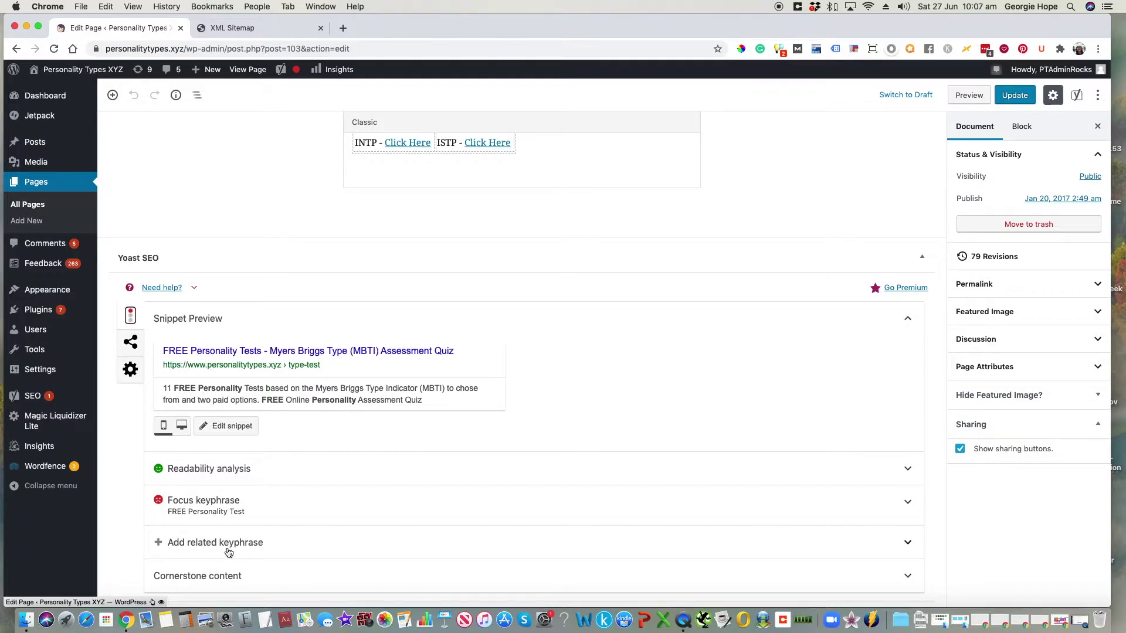
- Show the page's snippet editor and highlight its SEO title and meta description
left_click(227, 431)
scroll(602, 441, "down", 3)
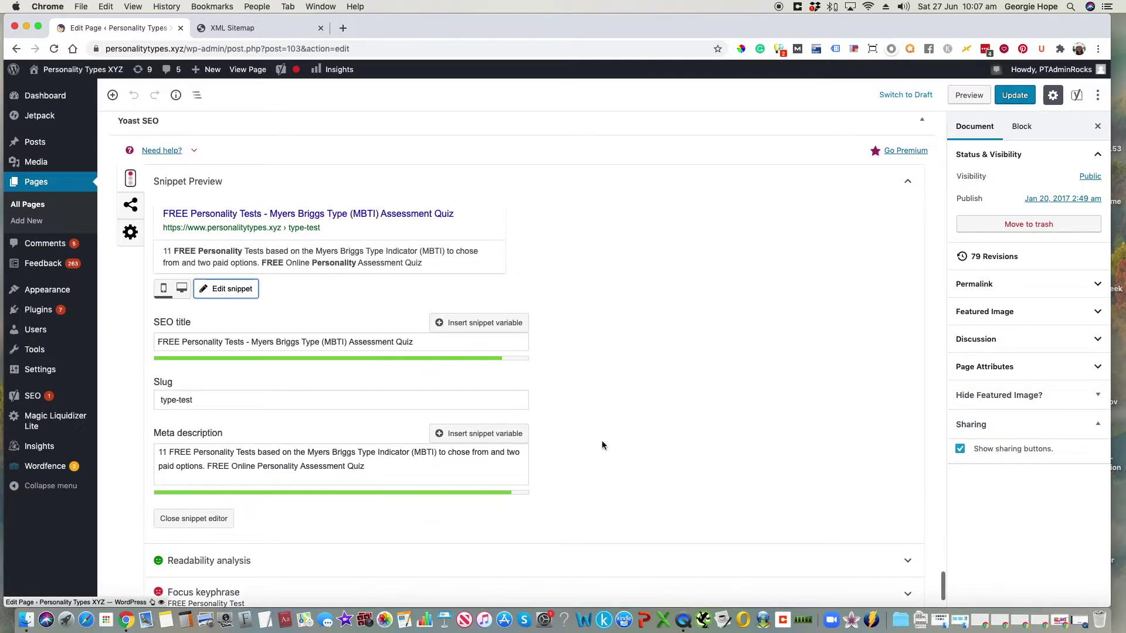
left_click_drag(417, 342, 151, 335)
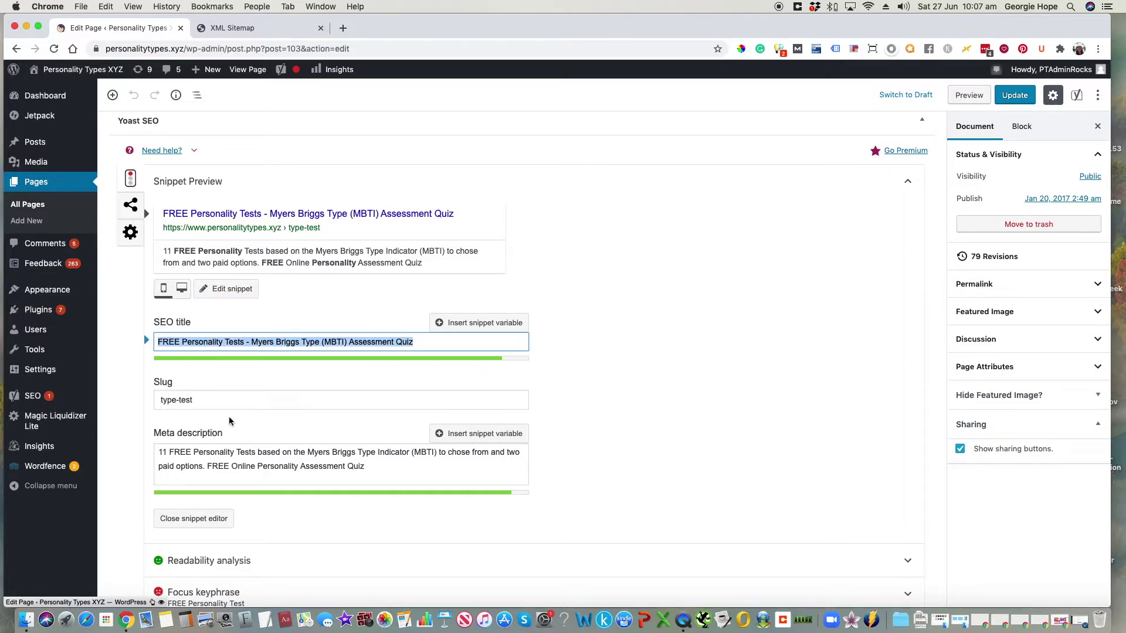
left_click_drag(374, 466, 154, 455)
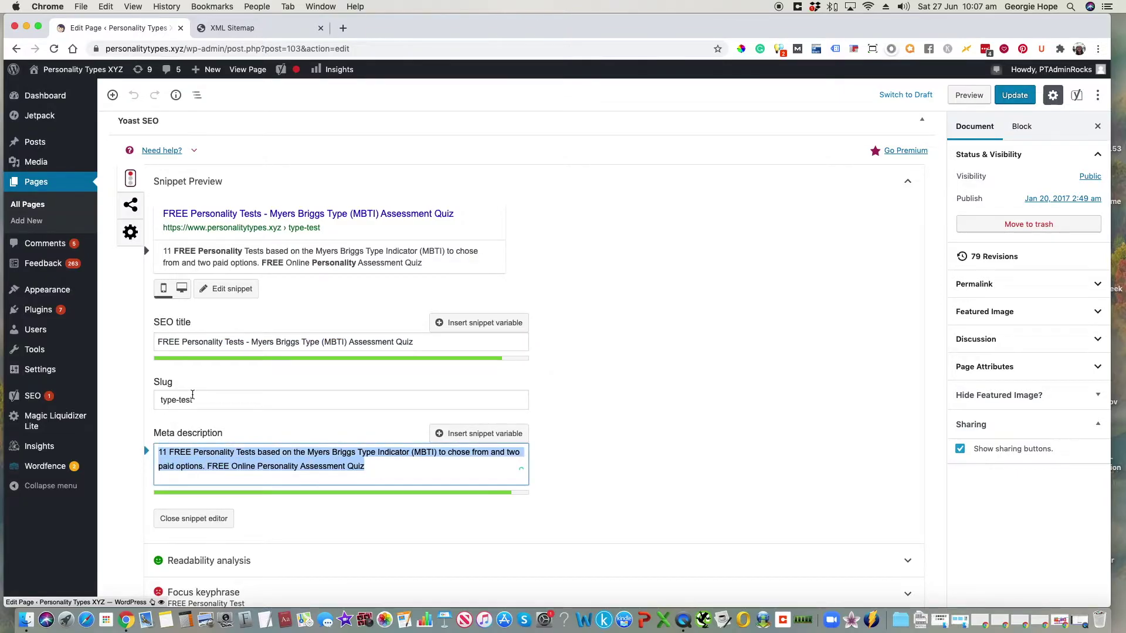
- Expand the Readability analysis and Focus keyphrase sections and review their analysis results
scroll(553, 404, "down", 3)
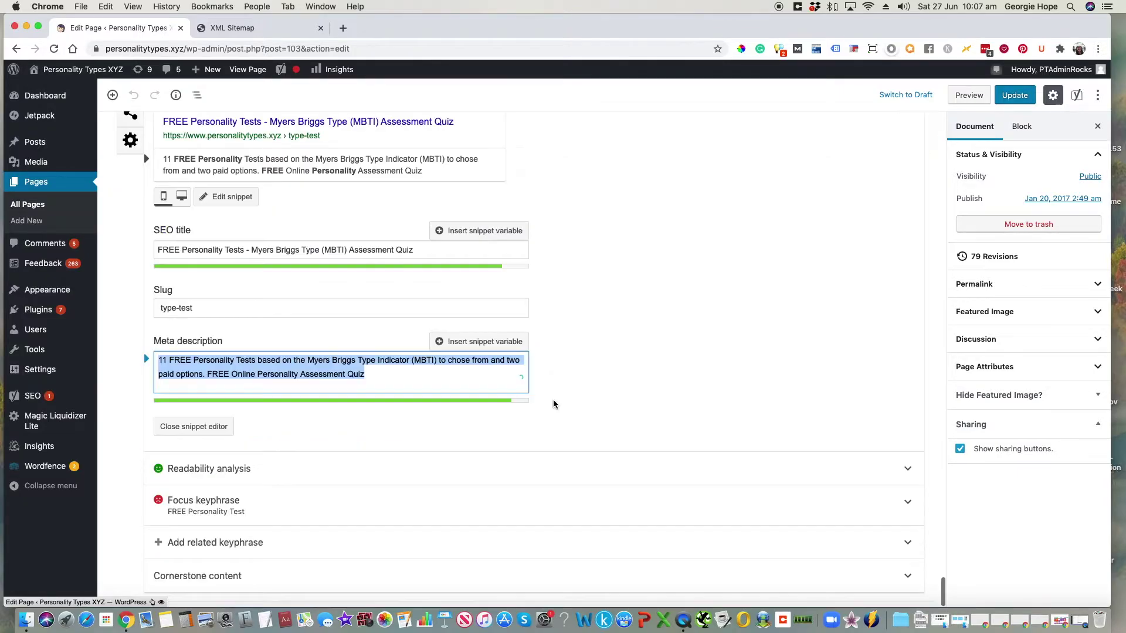
left_click(586, 476)
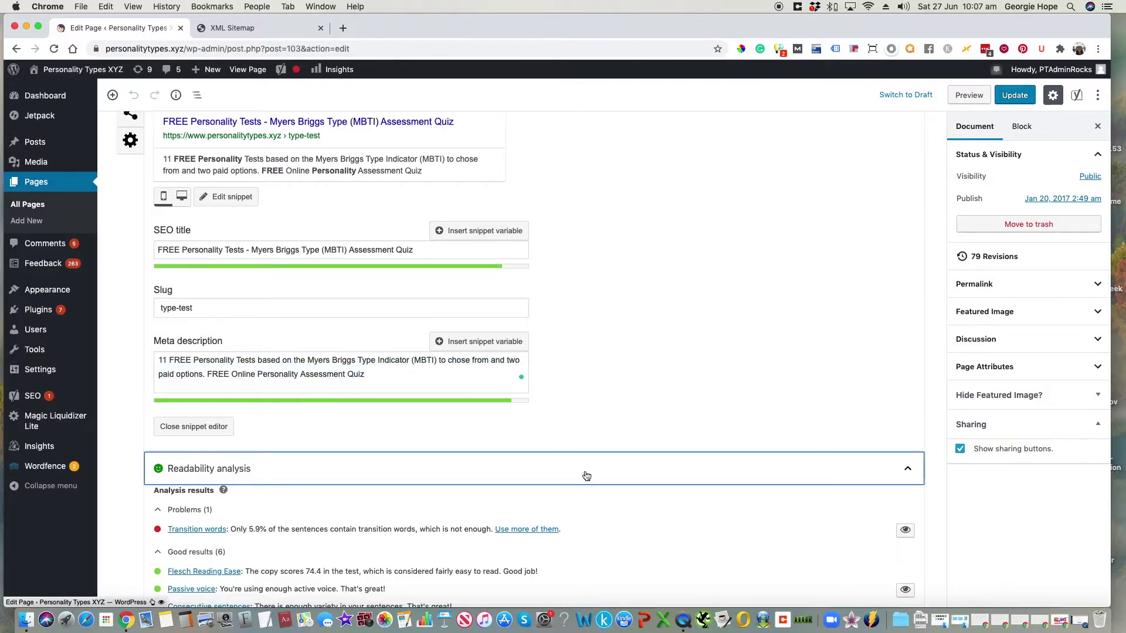
scroll(560, 476, "down", 6)
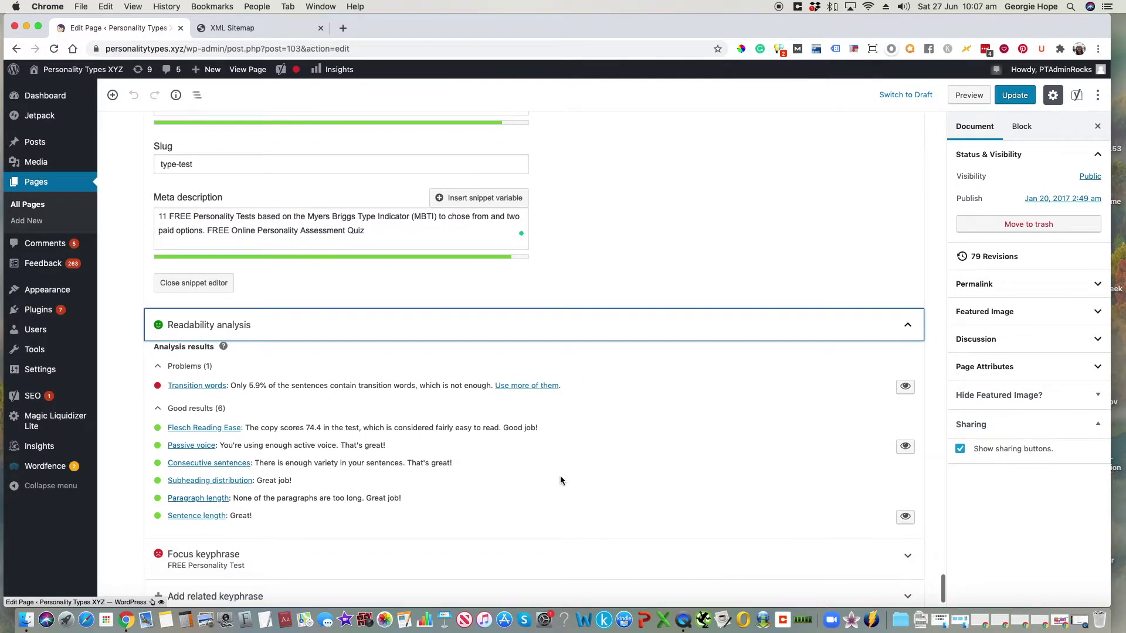
left_click(551, 507)
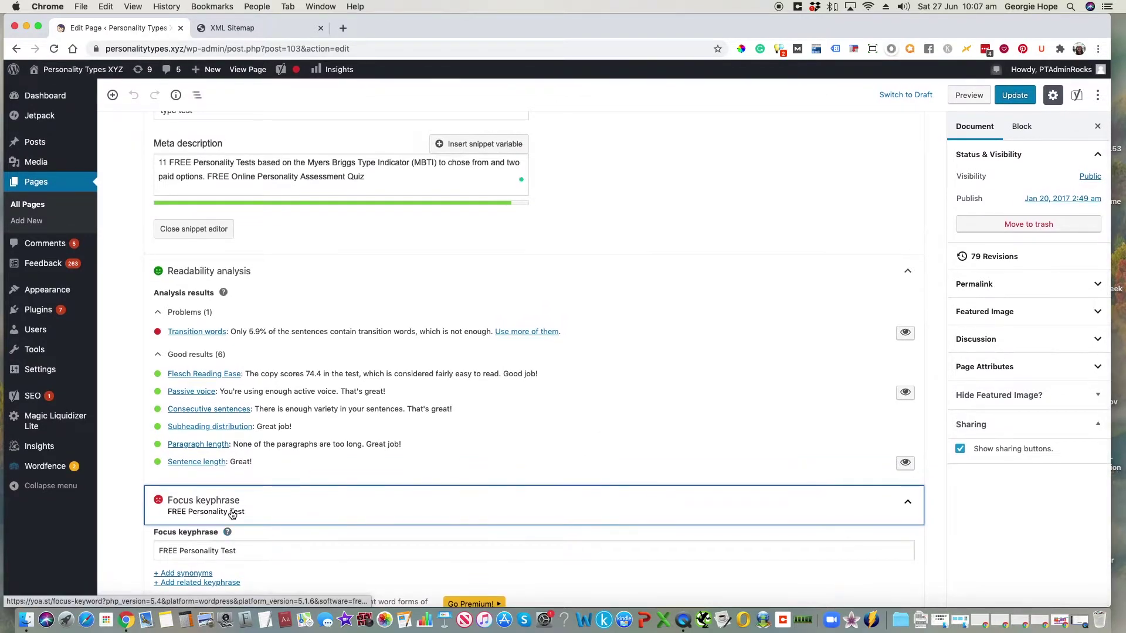
scroll(339, 518, "down", 9)
- Expand the Add related keyphrase section, and highlight the focus keyphrase to review its analysis again
left_click(238, 540)
scroll(375, 492, "down", 1)
scroll(376, 493, "down", 2)
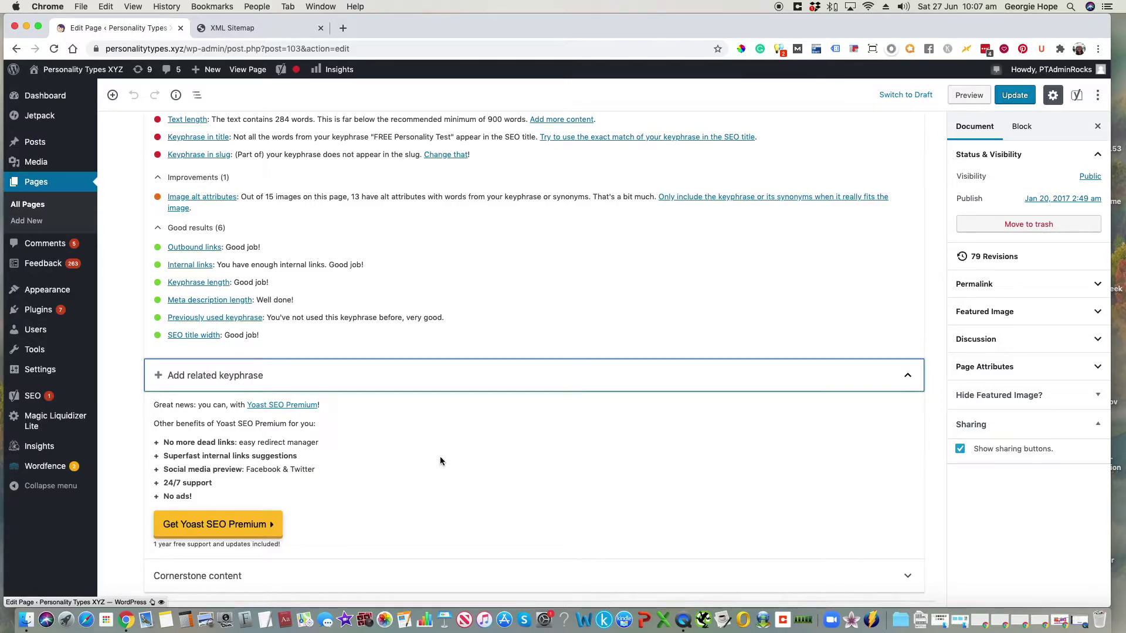
scroll(352, 445, "up", 10)
left_click_drag(239, 434, 154, 435)
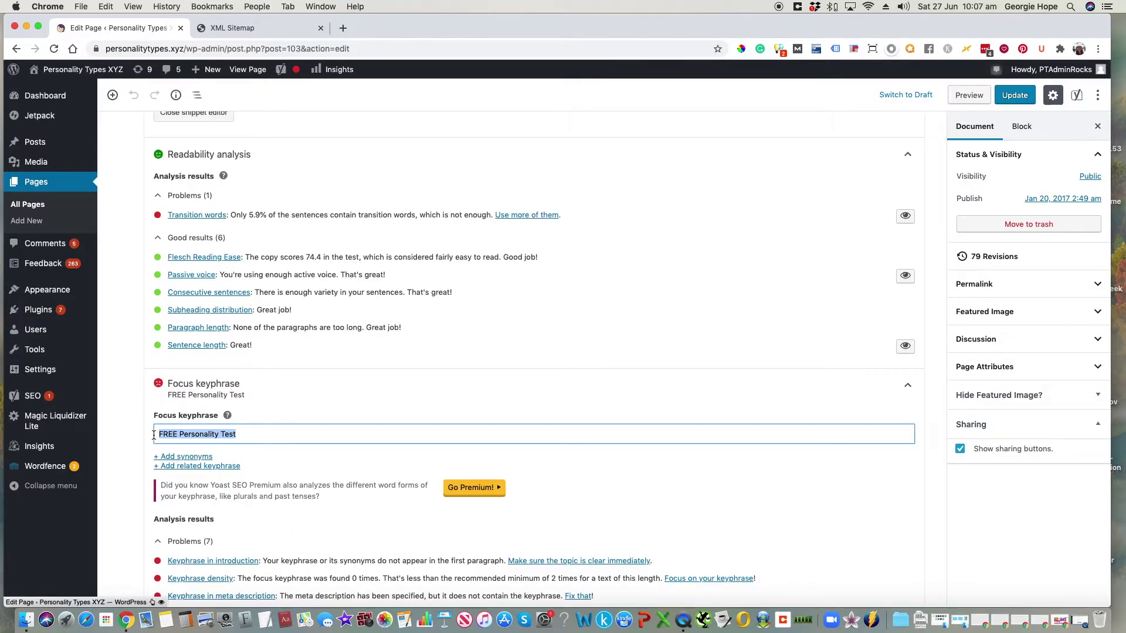
scroll(499, 428, "down", 3)
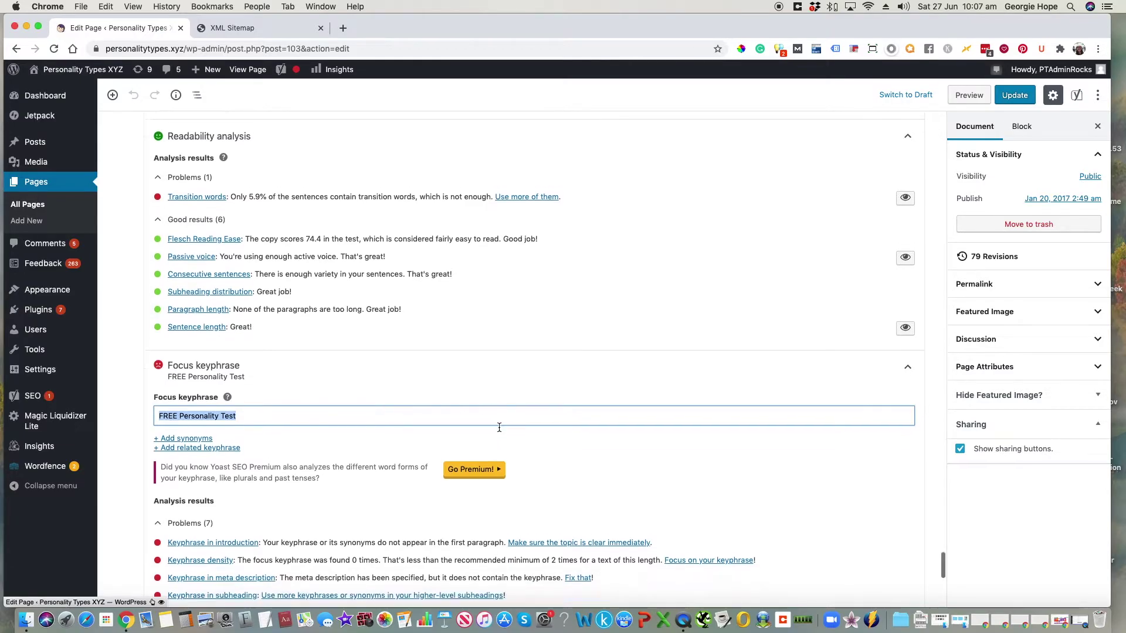
scroll(499, 427, "down", 8)
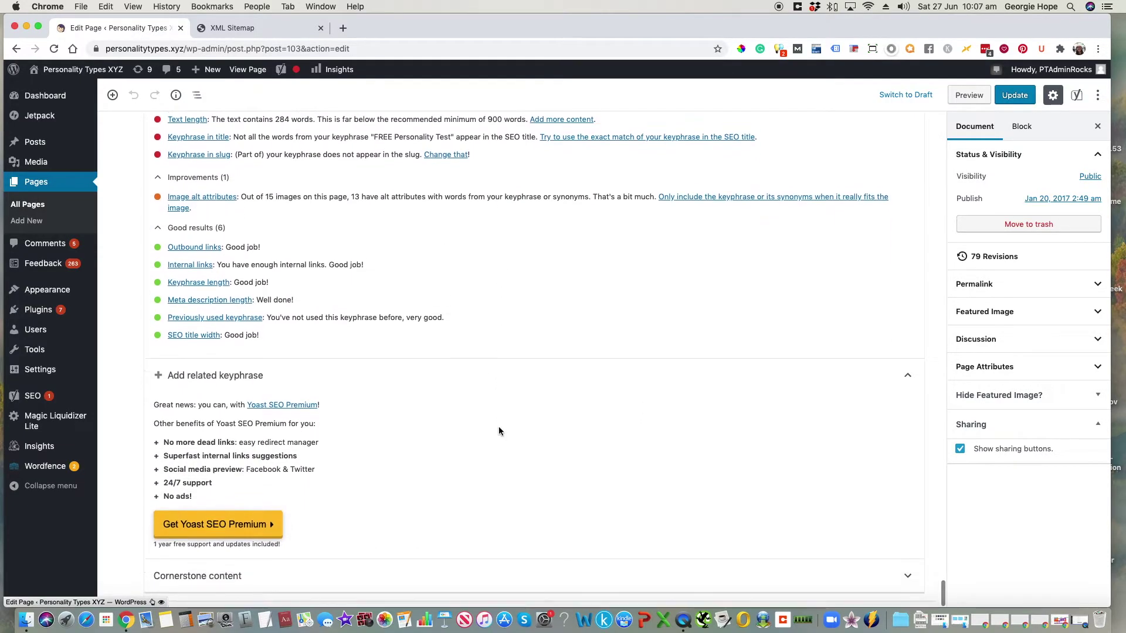
- Expand the Cornerstone content section to check its setting, collapse it, and go back up to the keyphrase analysis
left_click(223, 577)
scroll(476, 455, "down", 1)
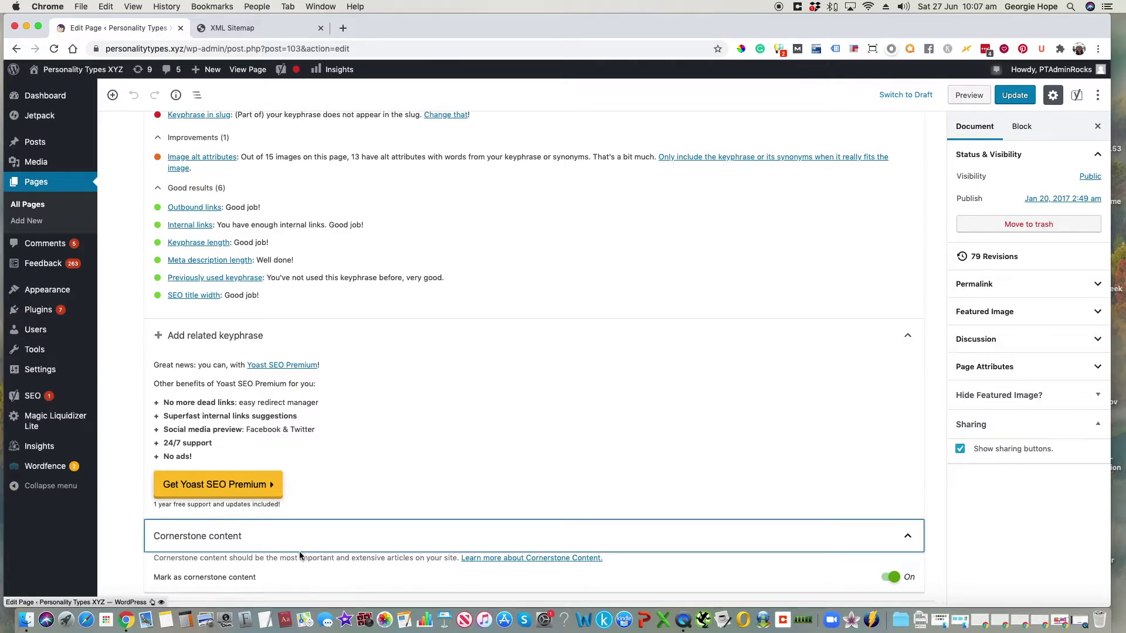
left_click(906, 540)
scroll(833, 485, "up", 8)
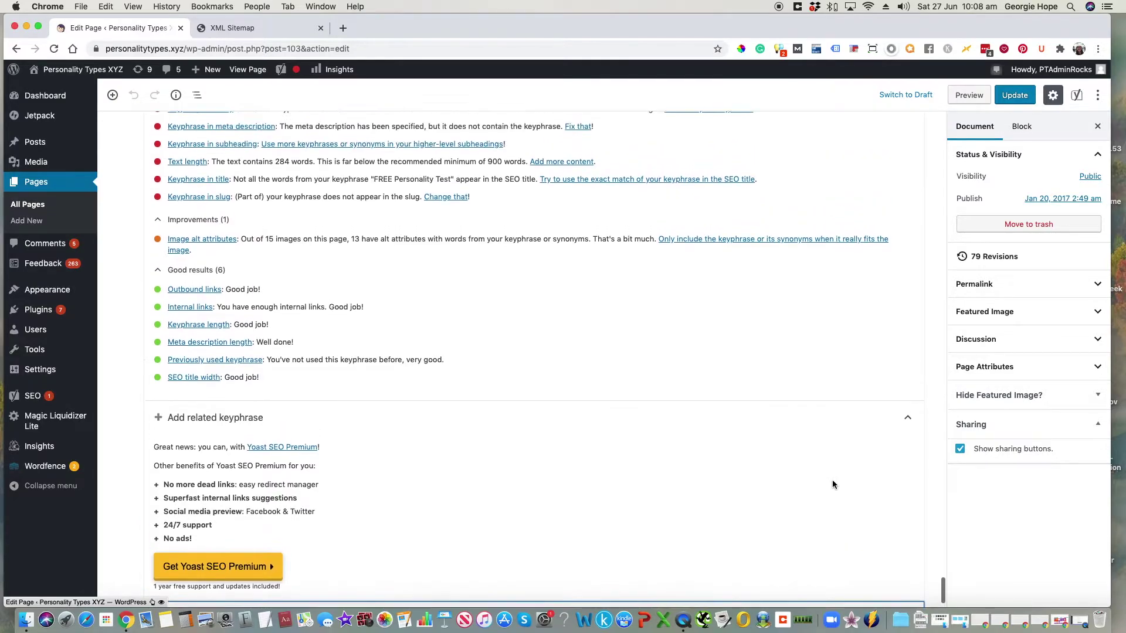
- Review the focus keyphrase analysis results again, collapse that section, and return to the snippet editor
scroll(832, 484, "up", 2)
scroll(833, 485, "down", 6)
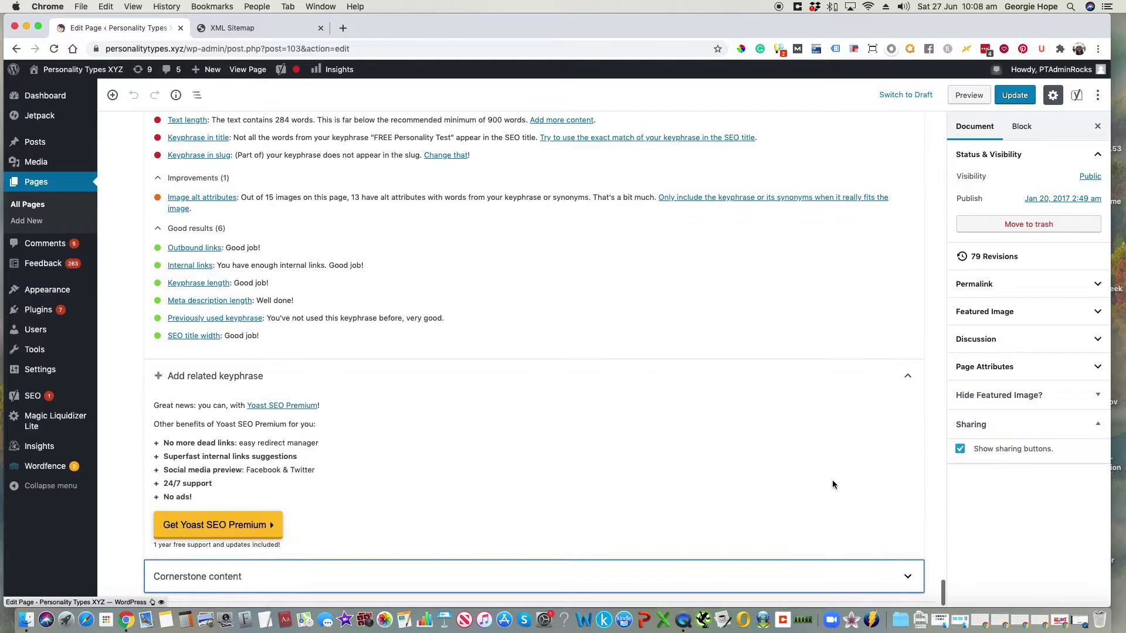
scroll(833, 484, "up", 3)
scroll(833, 484, "up", 6)
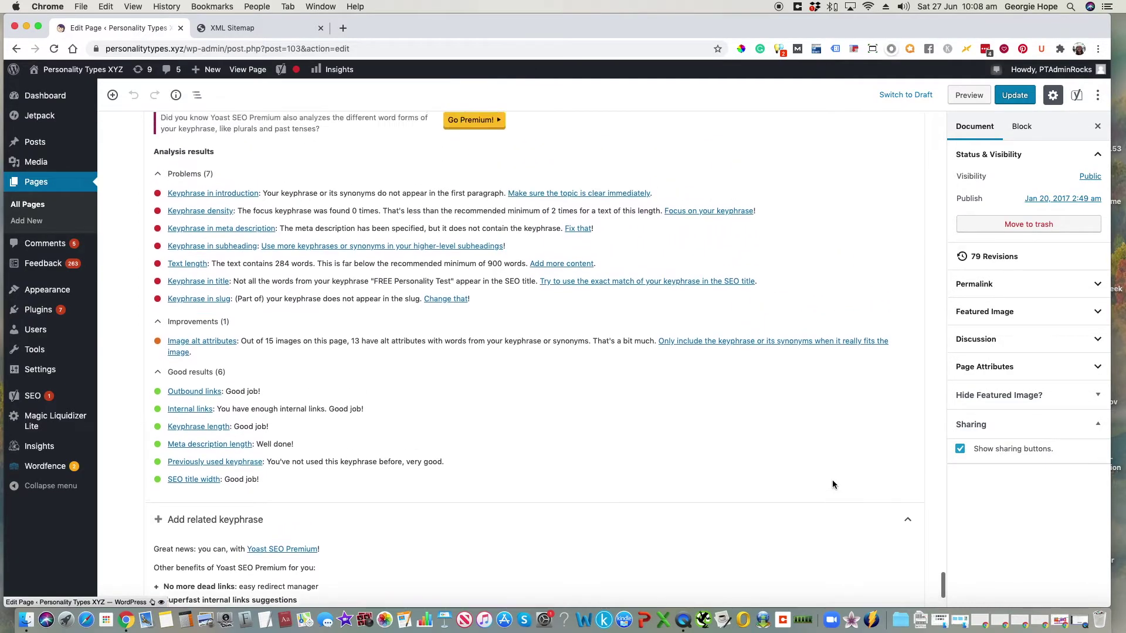
scroll(833, 484, "up", 10)
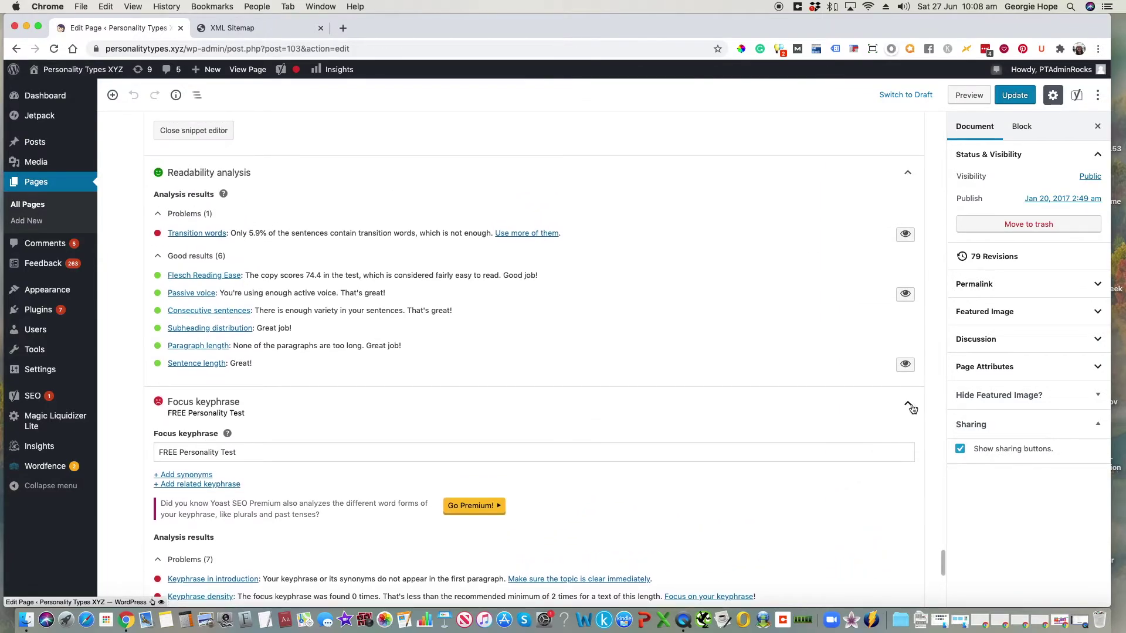
scroll(811, 485, "up", 7)
scroll(810, 488, "up", 8)
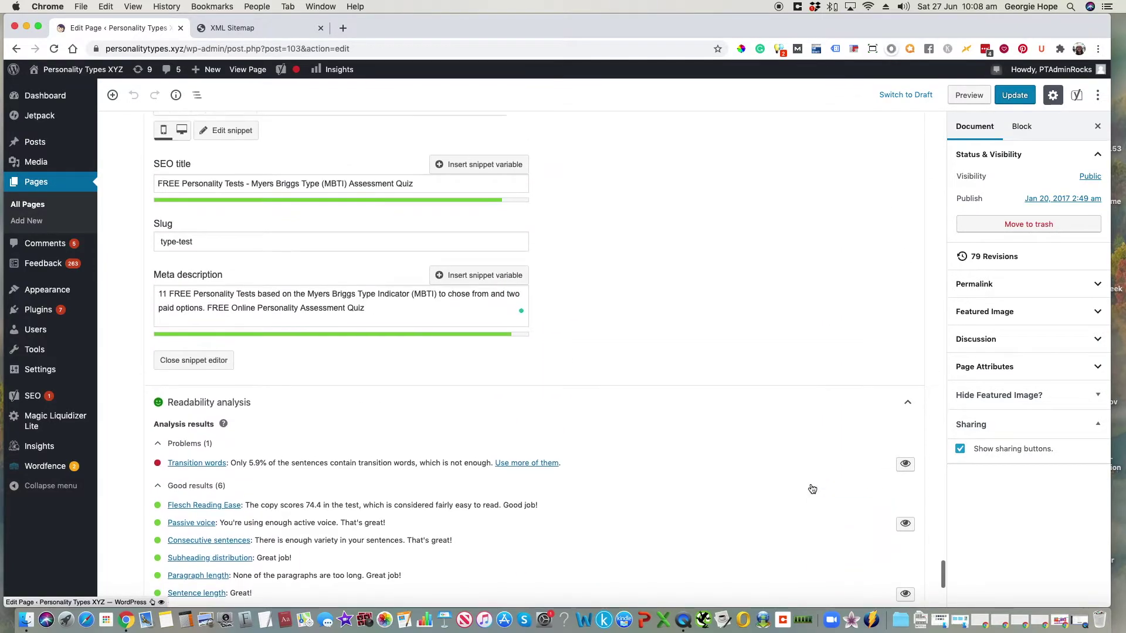
- Highlight the full SEO title and its opening phrase "FREE Personality Tests" to check the wording
left_click_drag(414, 420, 154, 415)
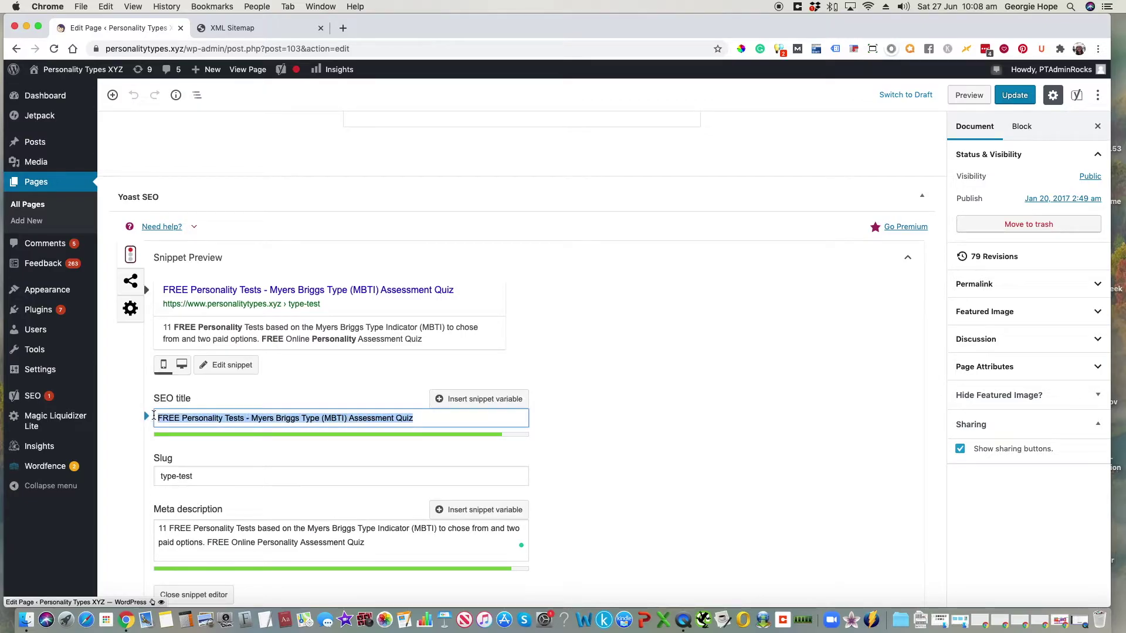
left_click(242, 418)
left_click_drag(243, 418, 153, 417)
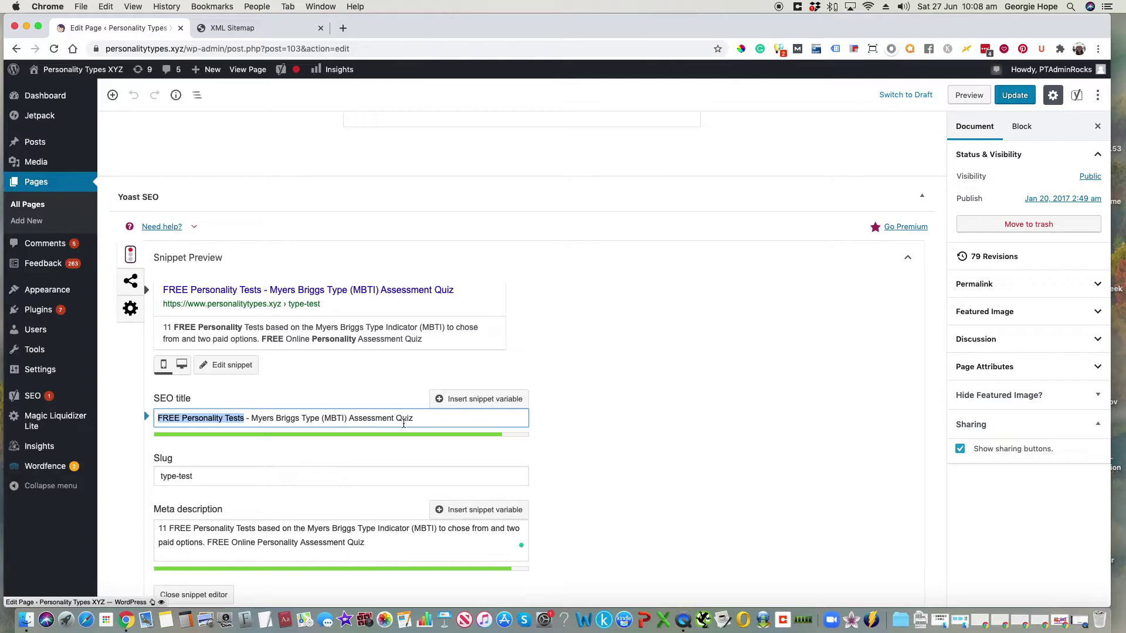
left_click_drag(424, 417, 150, 418)
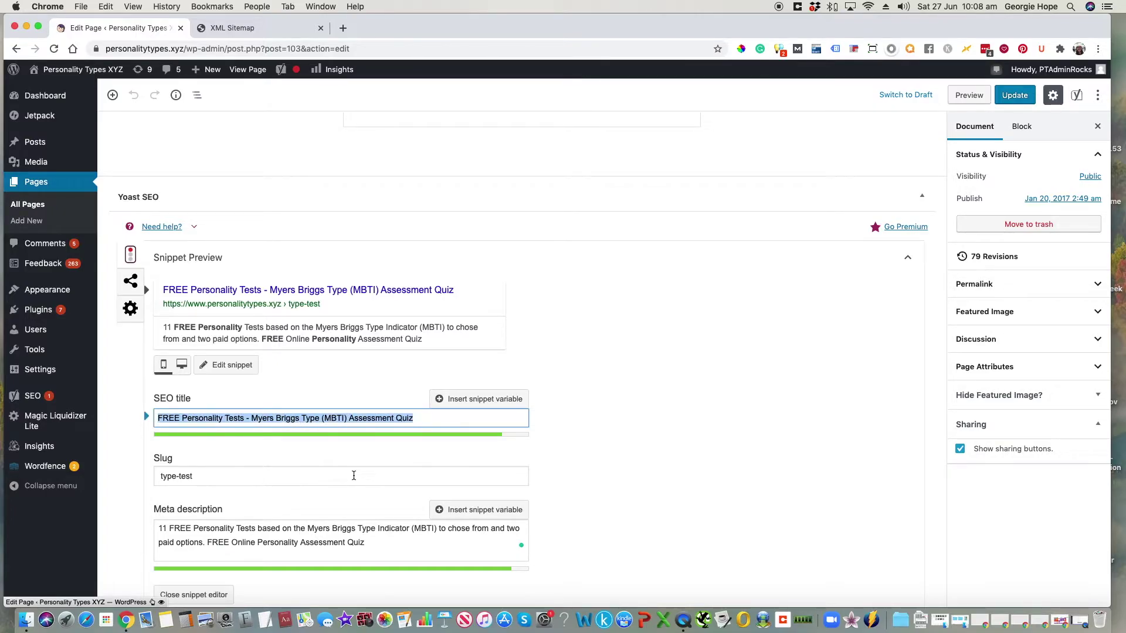
scroll(353, 474, "up", 6)
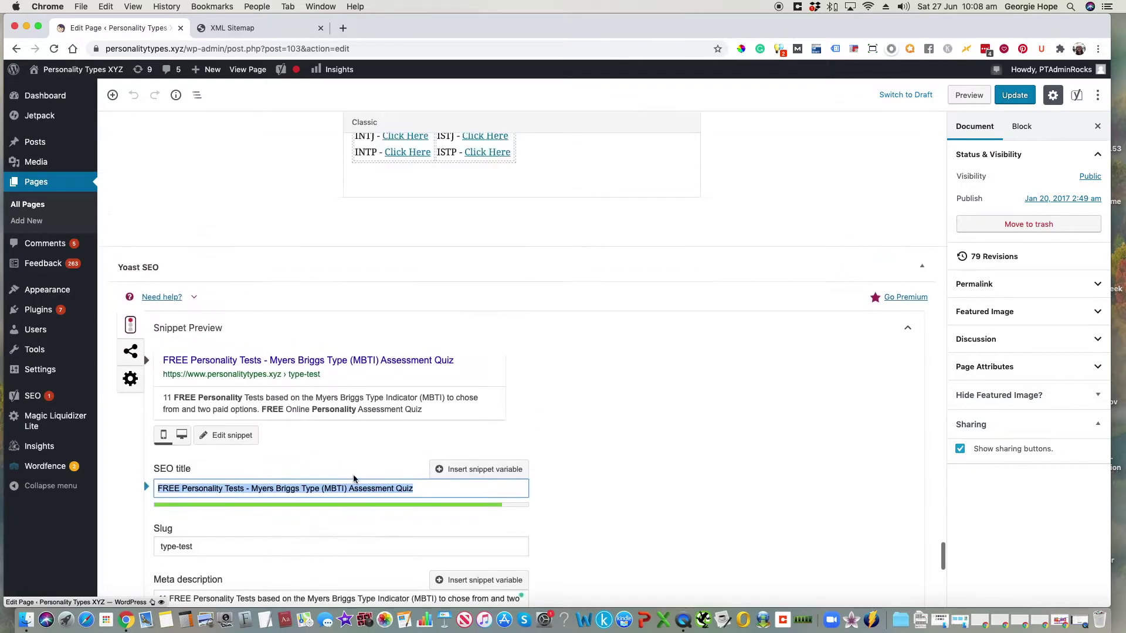
scroll(353, 474, "down", 4)
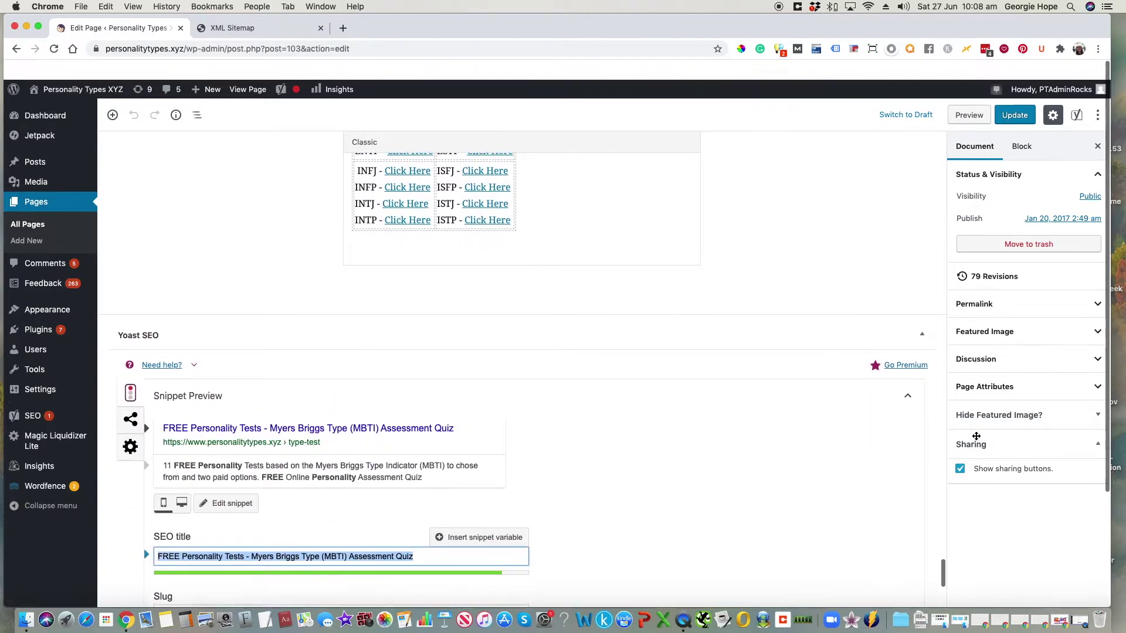
- Change the focus keyphrase to "FREE Personality Tests" and collapse the Focus keyphrase section
scroll(569, 467, "down", 10)
scroll(569, 472, "down", 1)
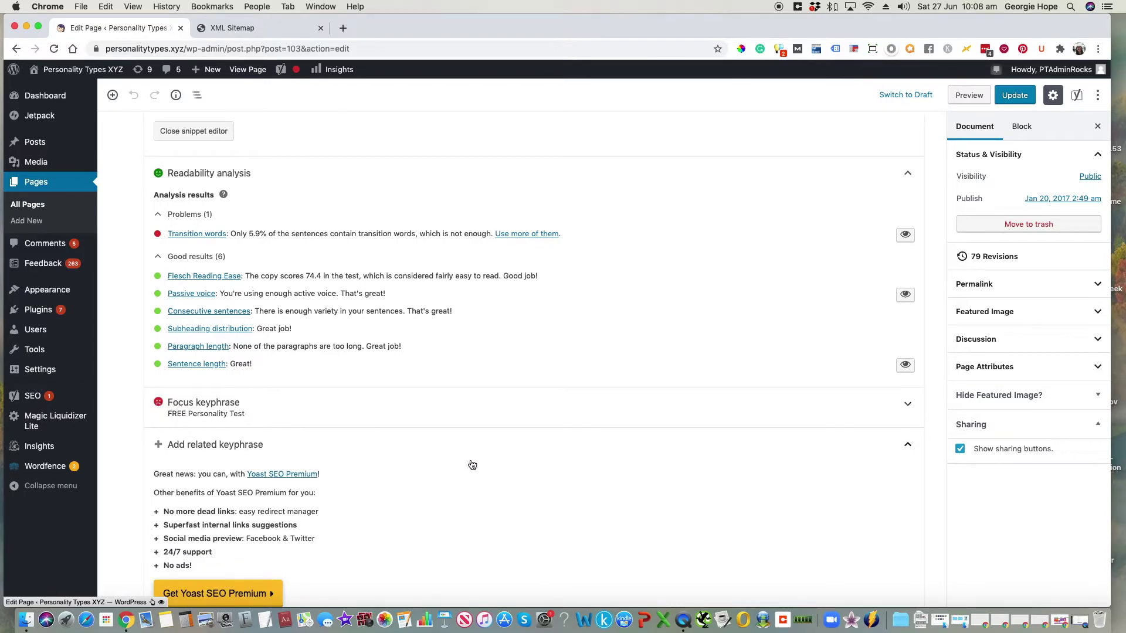
scroll(471, 464, "up", 5)
scroll(470, 460, "down", 5)
left_click(907, 433)
left_click(249, 484)
type("s")
left_click(404, 434)
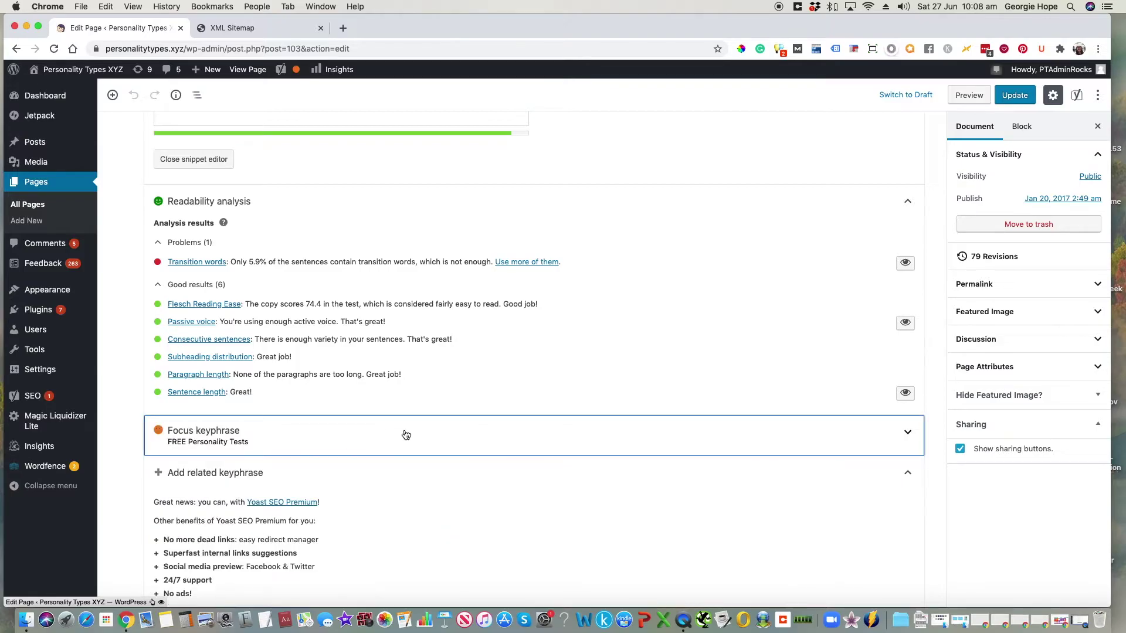
- Compare the SEO title and meta description in the snippet editor with the focus keyphrase
scroll(406, 434, "up", 4)
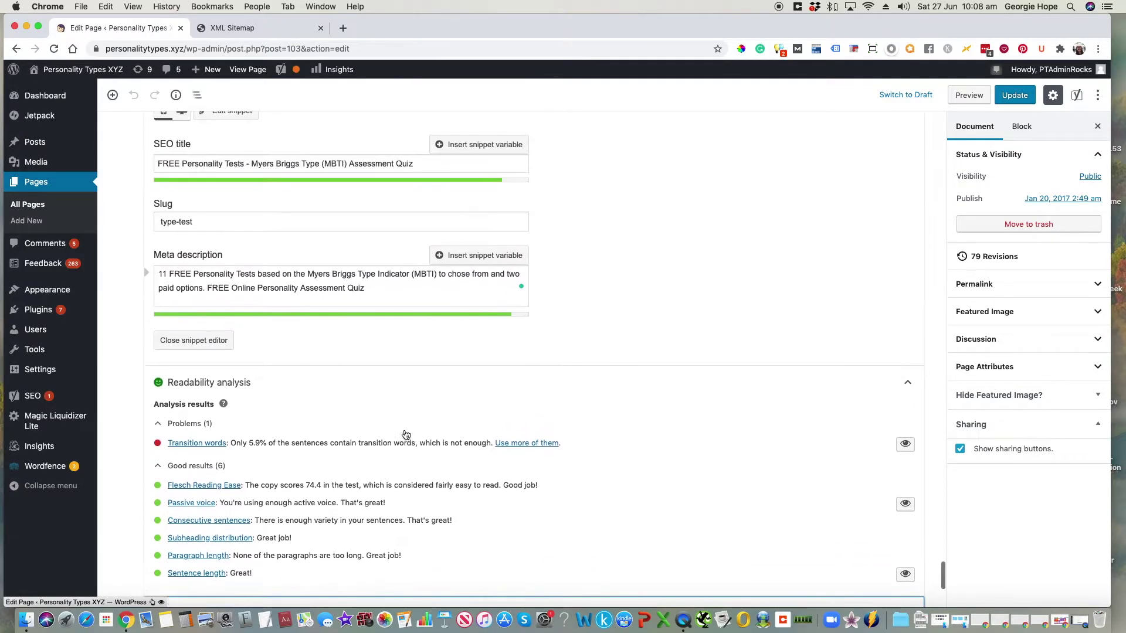
scroll(405, 432, "up", 1)
scroll(403, 430, "down", 5)
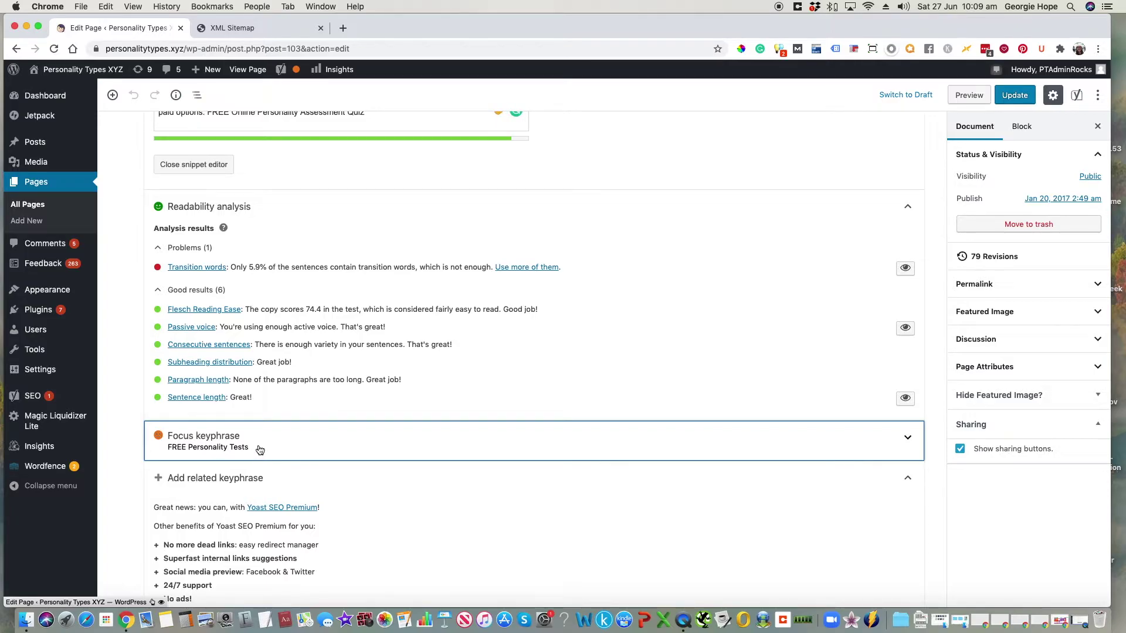
scroll(260, 449, "up", 3)
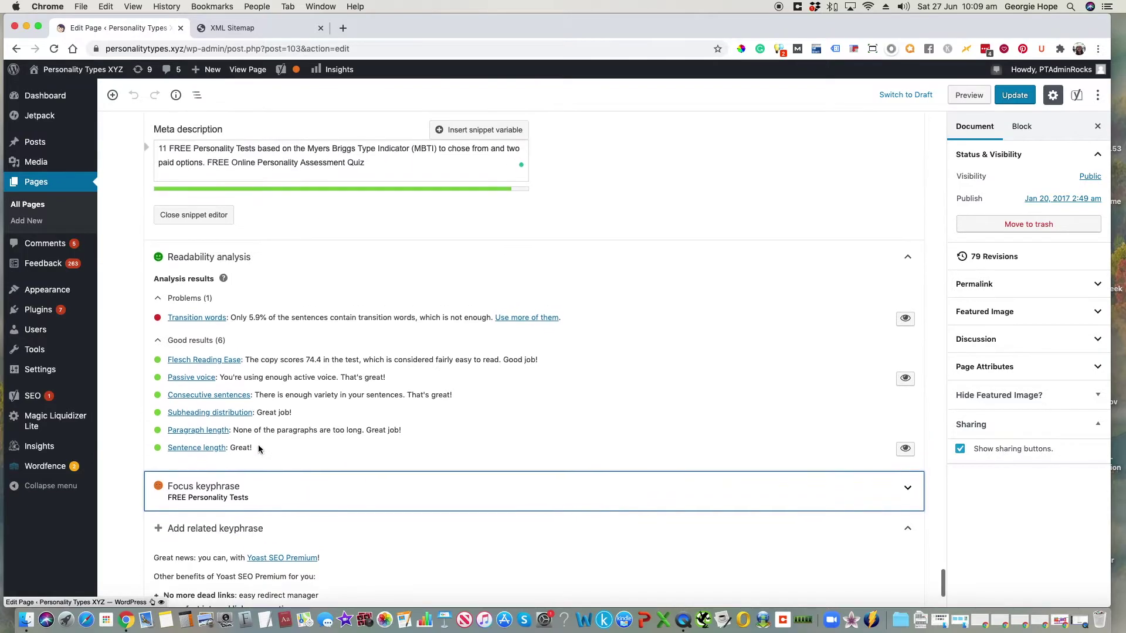
scroll(259, 445, "down", 4)
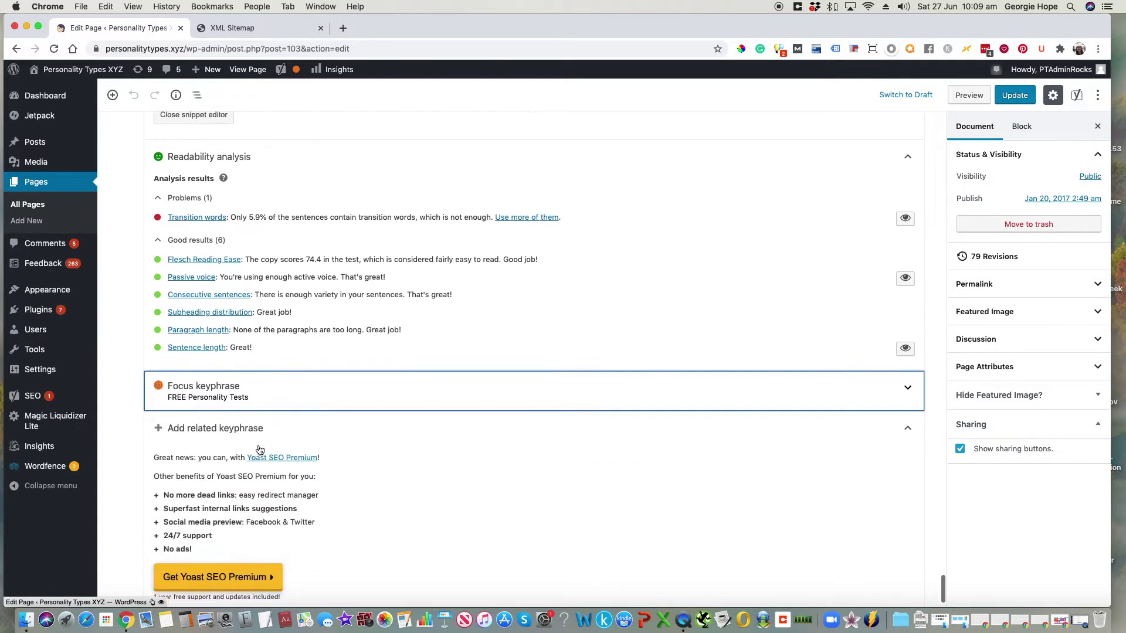
- Expand the Focus keyphrase section and review the problems and good results for the updated keyphrase
left_click(221, 388)
scroll(394, 425, "down", 1)
scroll(394, 425, "down", 8)
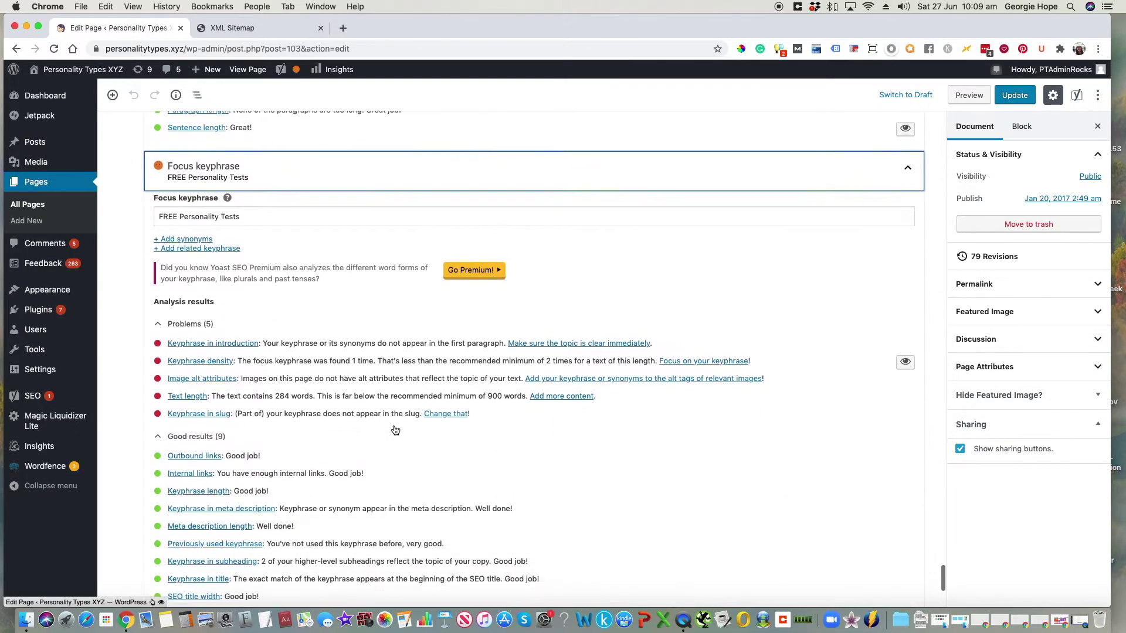
scroll(375, 435, "down", 7)
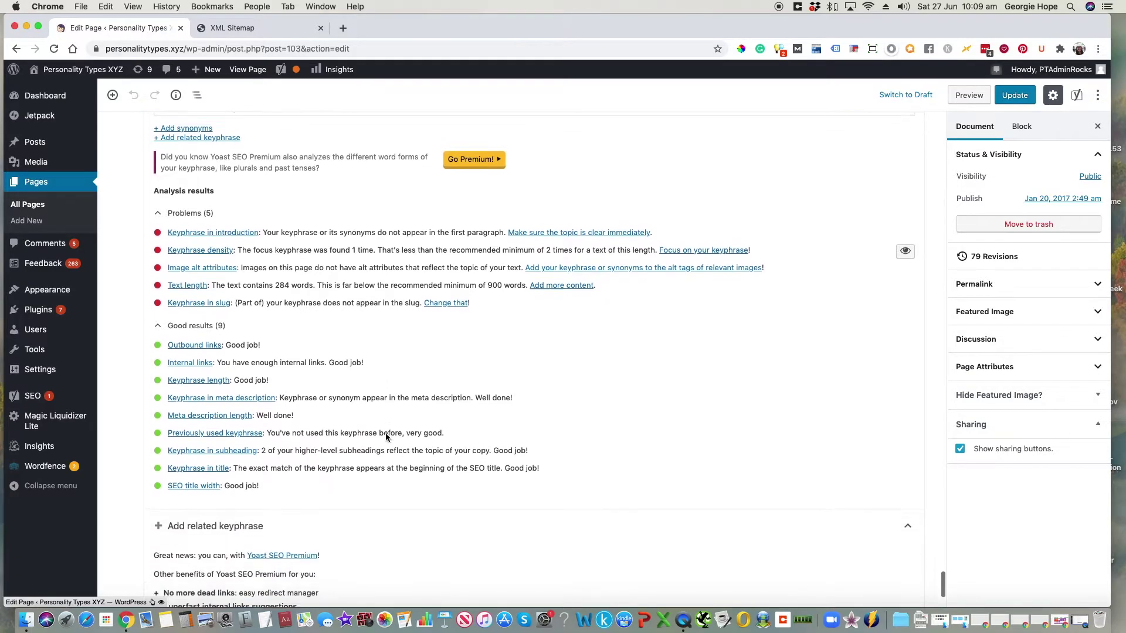
scroll(385, 437, "up", 7)
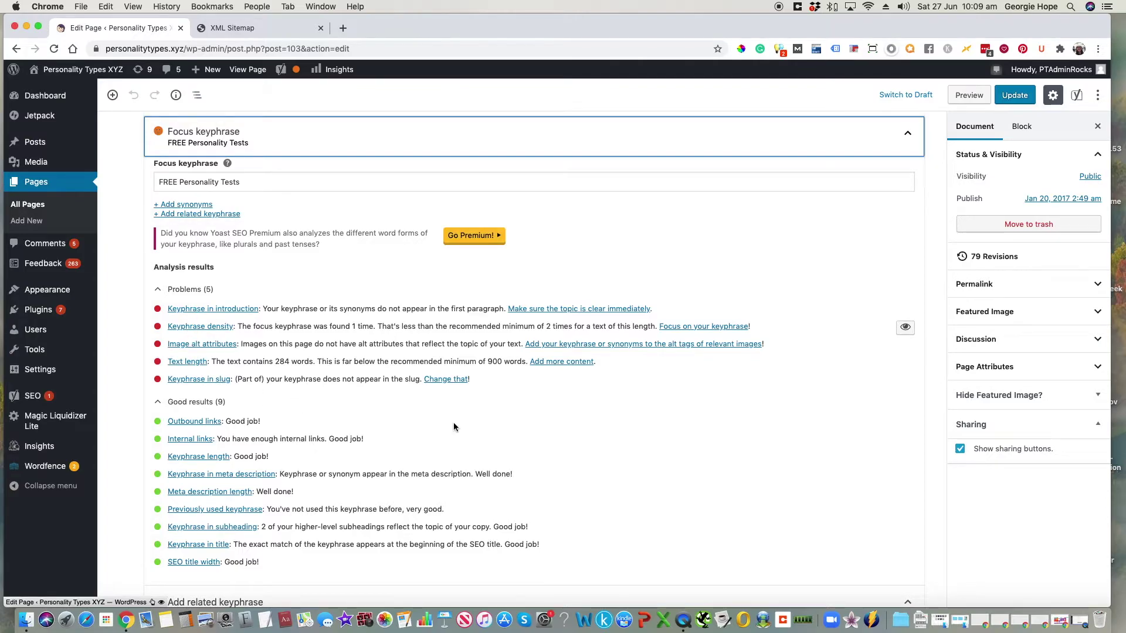
scroll(452, 422, "up", 3)
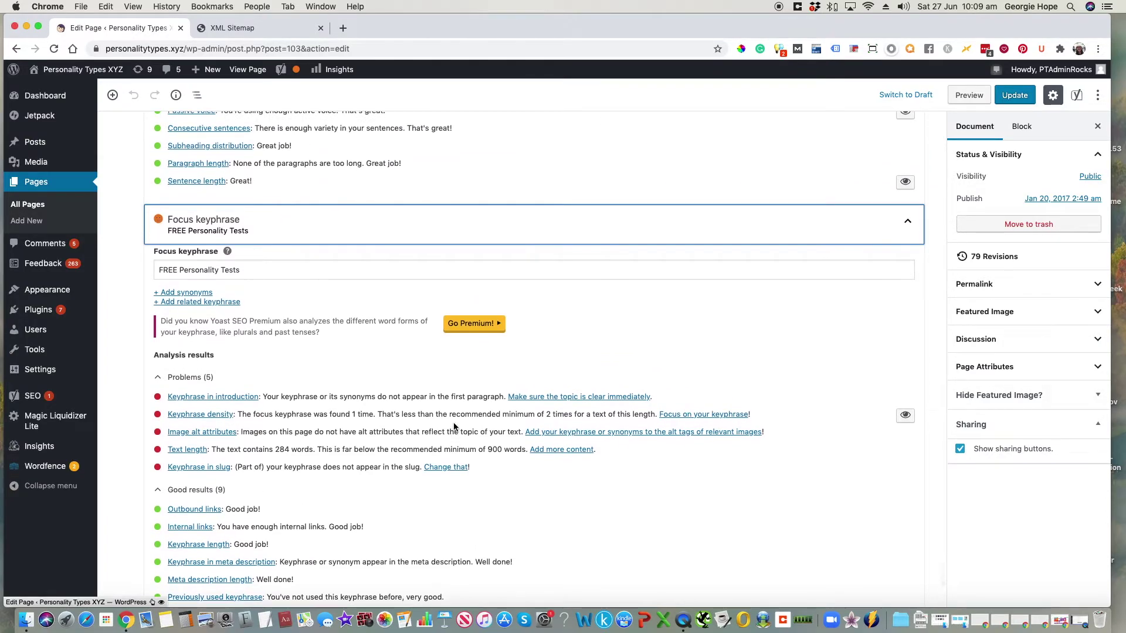
scroll(455, 426, "up", 1)
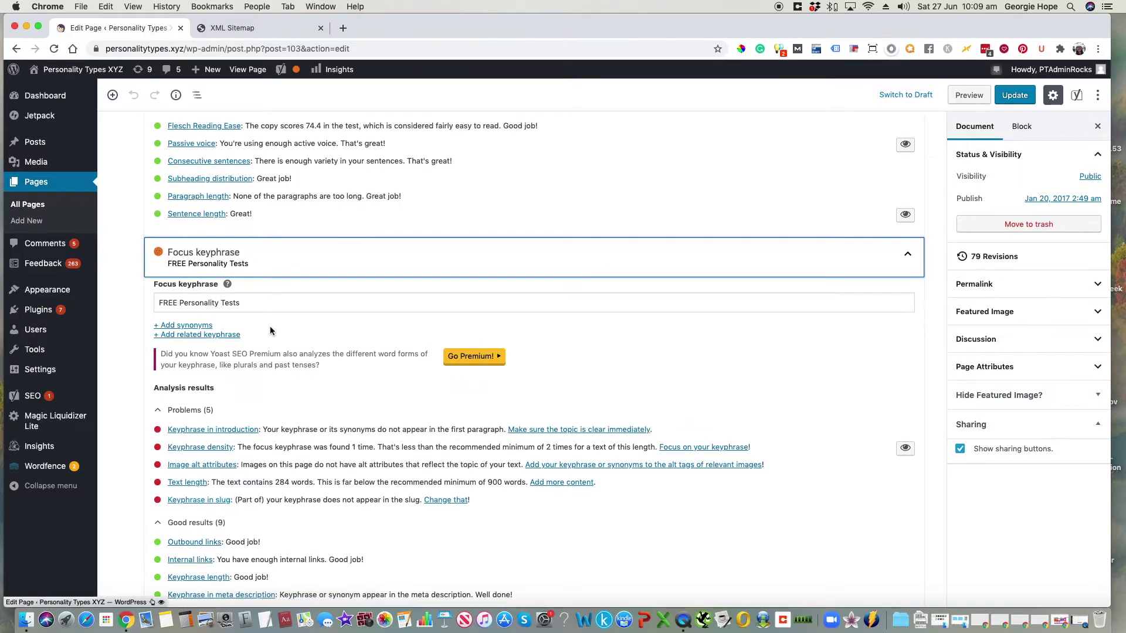
- Highlight the focus keyphrase and the matching phrase "FREE Personality Tests" in the SEO title to compare them
left_click_drag(245, 306, 155, 303)
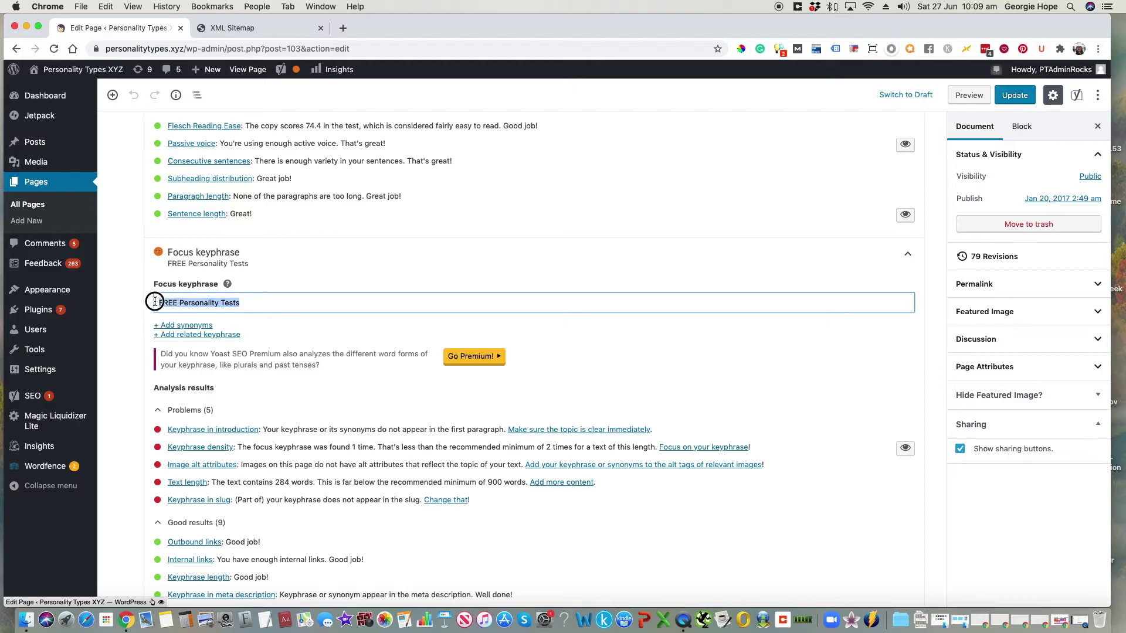
scroll(355, 336, "up", 5)
scroll(355, 336, "up", 5)
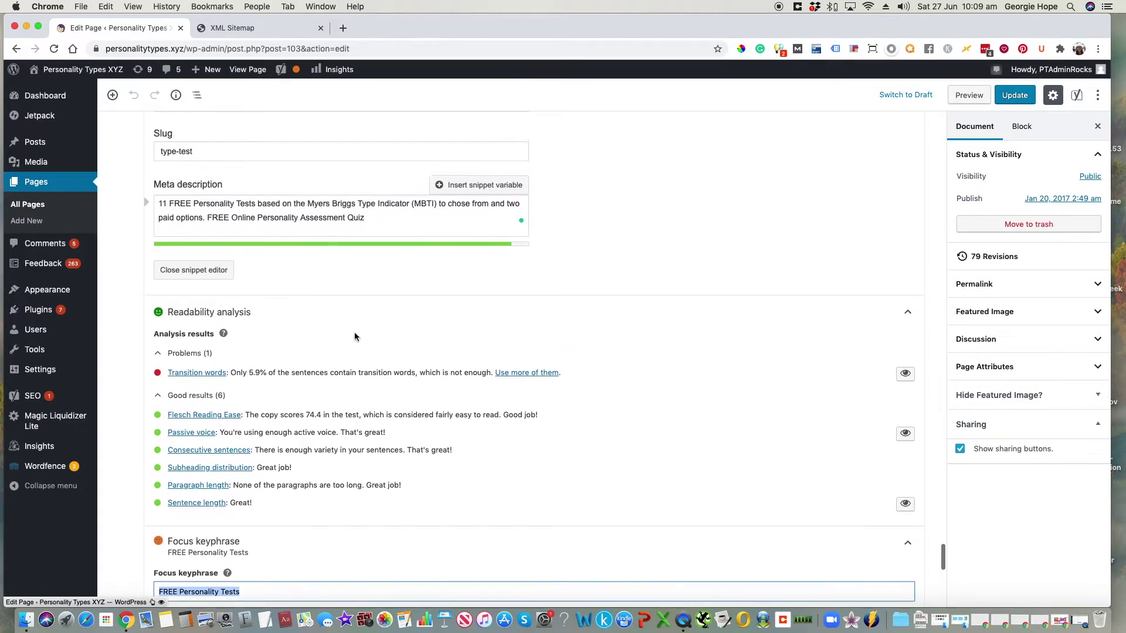
scroll(298, 269, "up", 6)
left_click_drag(244, 283, 156, 281)
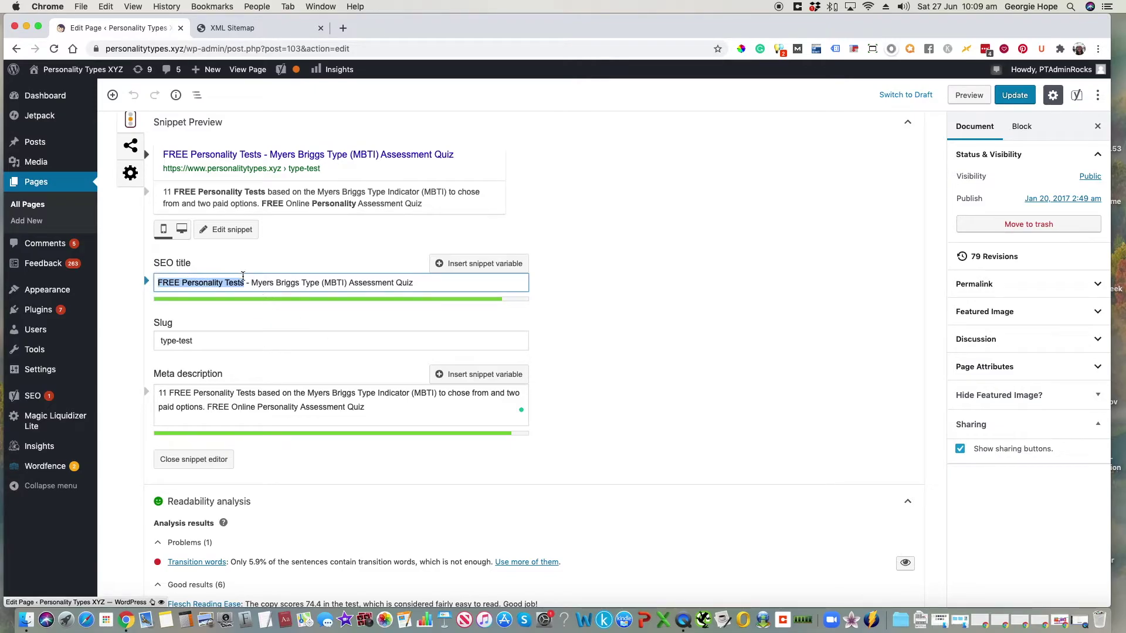
left_click(244, 282)
left_click_drag(244, 282, 154, 280)
left_click(621, 300)
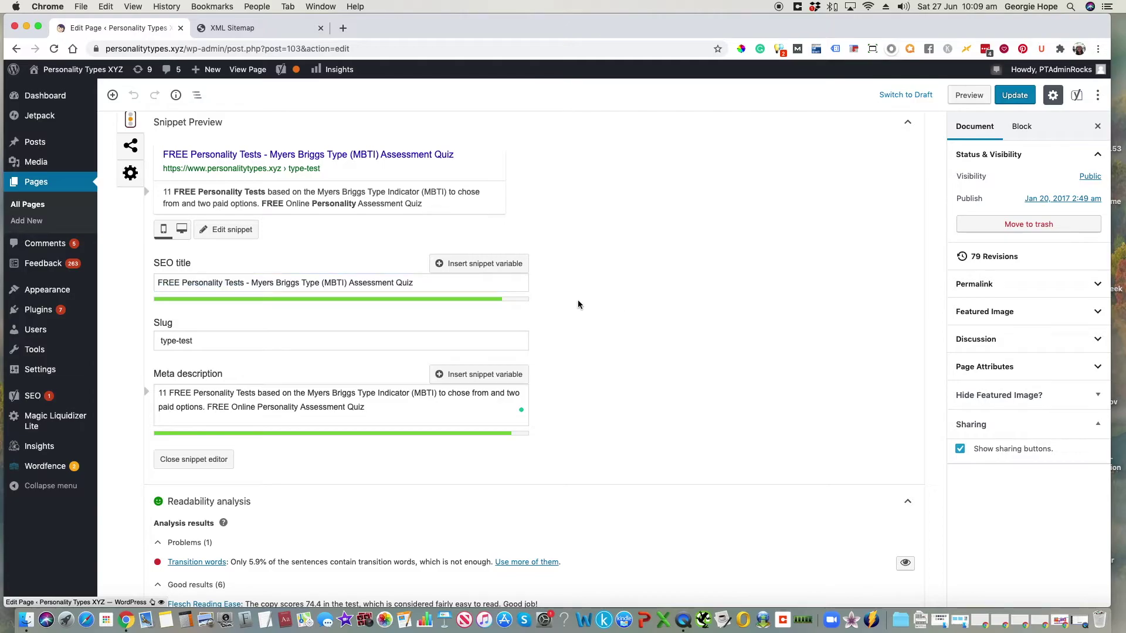
- Go back down to the Focus keyphrase section and read through its list of problems
scroll(578, 302, "down", 10)
scroll(578, 302, "down", 3)
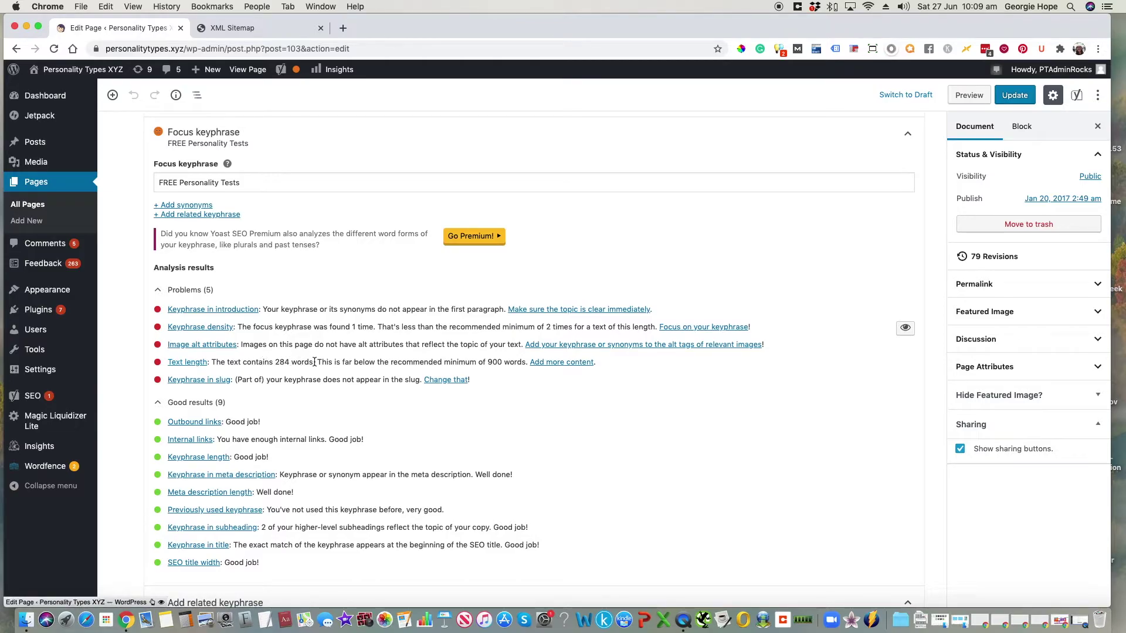
scroll(315, 361, "up", 1)
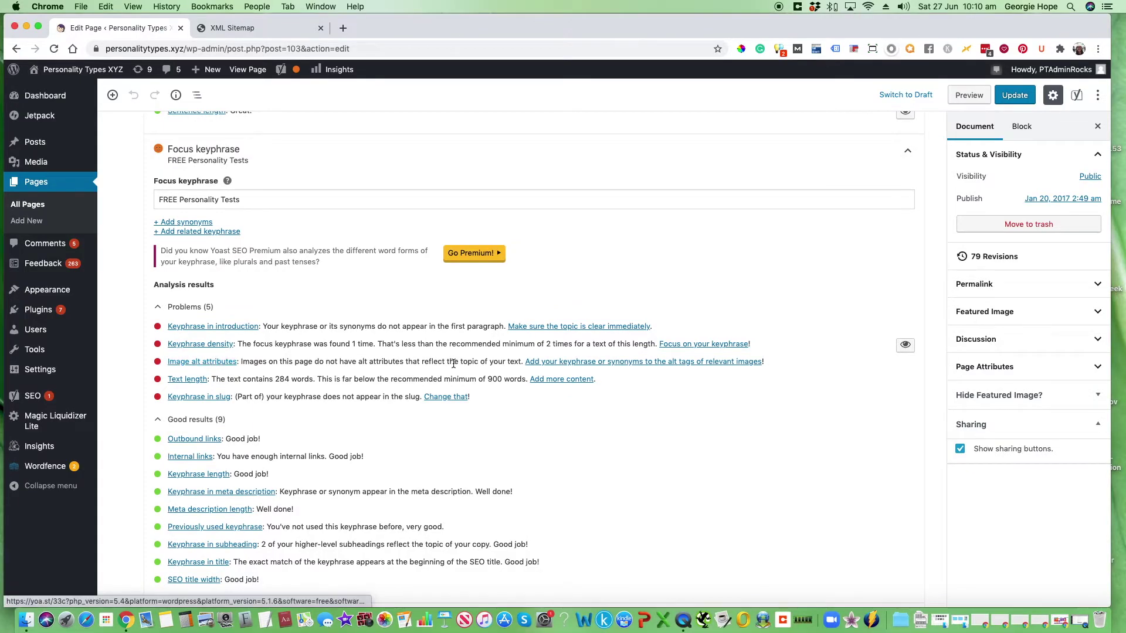
- Look through the page's images and text in the content area, and return to the Snippet Preview
scroll(469, 363, "up", 15)
scroll(471, 365, "up", 20)
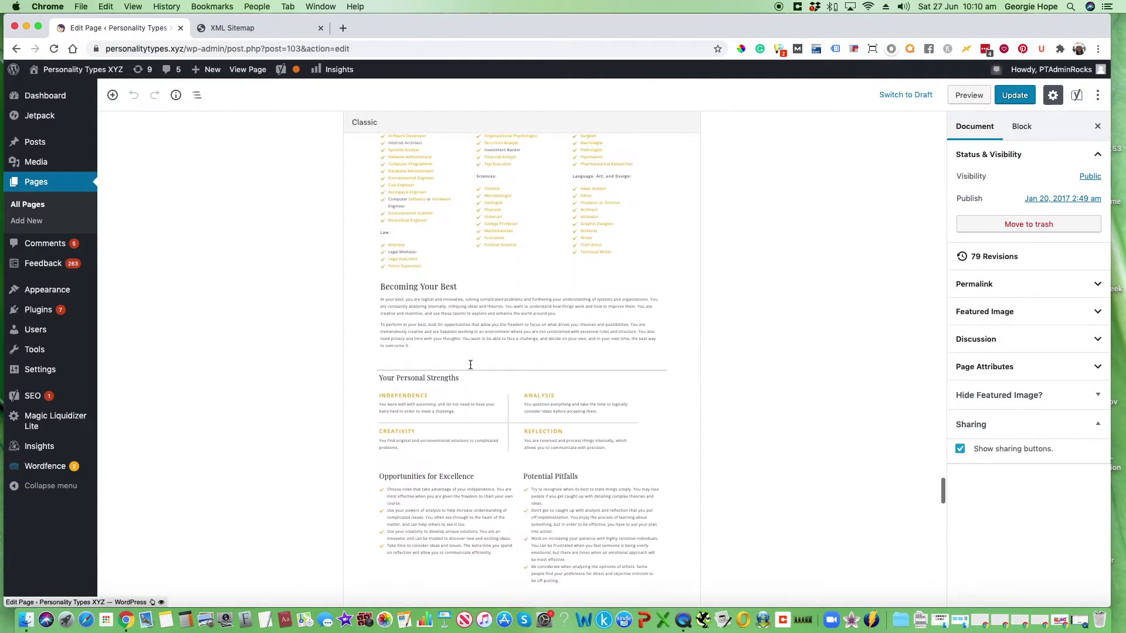
scroll(470, 364, "up", 20)
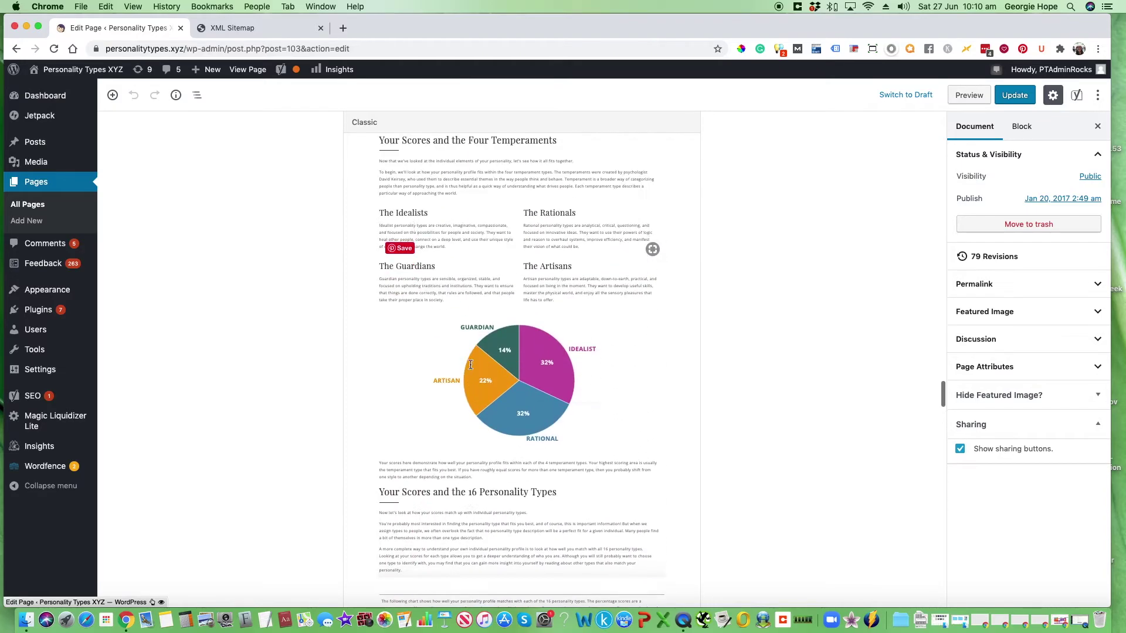
scroll(470, 364, "down", 15)
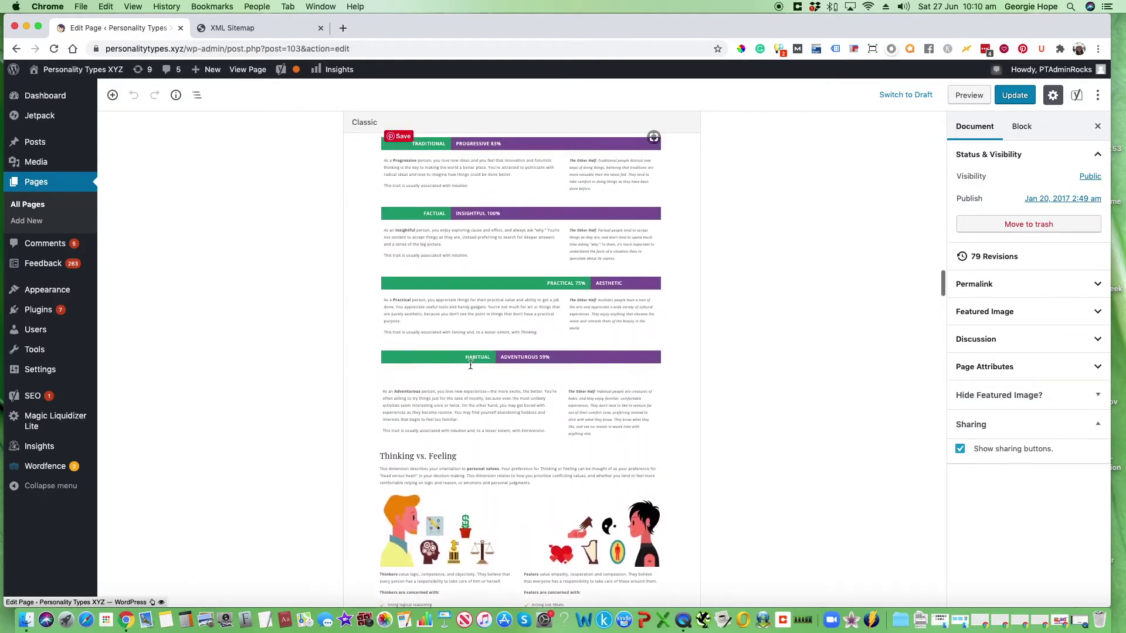
scroll(470, 365, "down", 20)
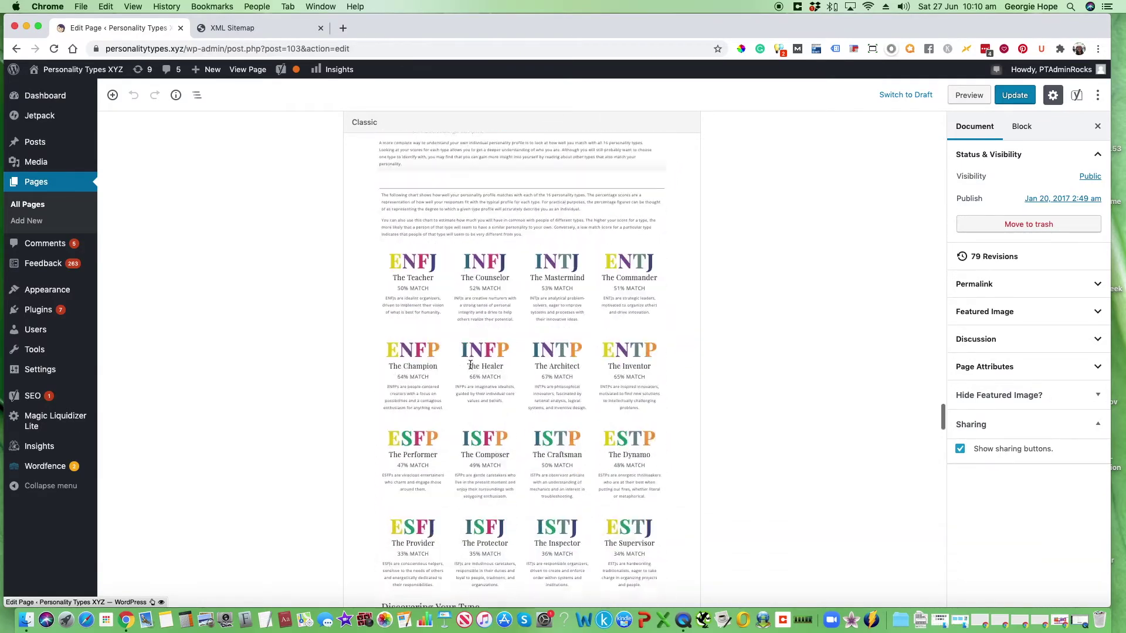
scroll(469, 368, "down", 15)
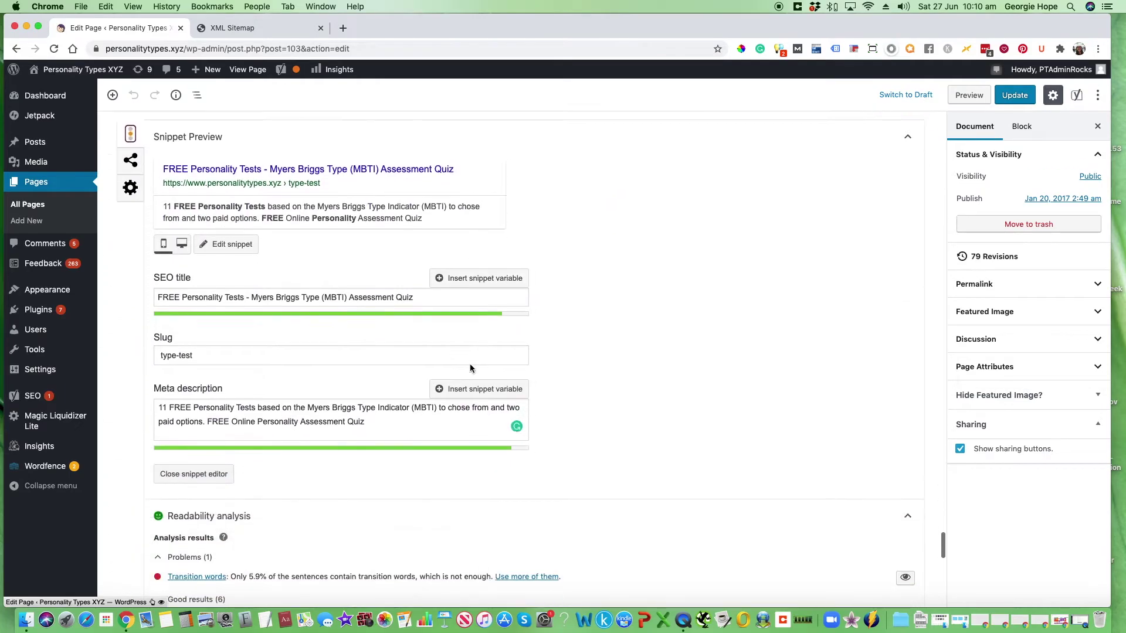
- Examine the image alt attributes, text length and keyphrase density items in the keyphrase analysis
scroll(470, 368, "down", 5)
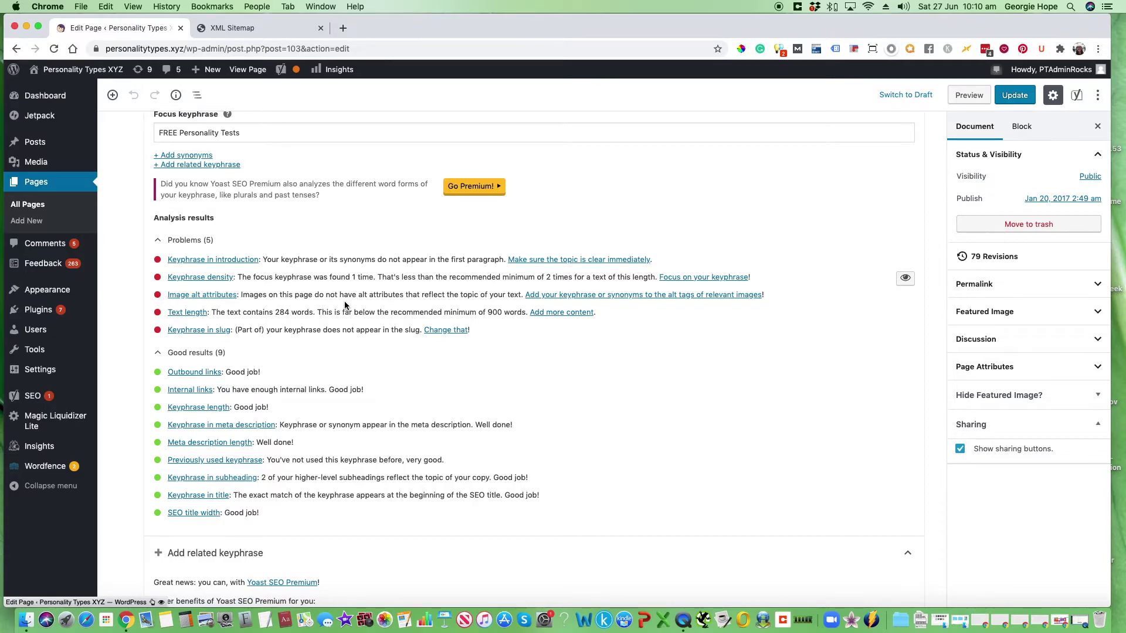
scroll(300, 310, "up", 1)
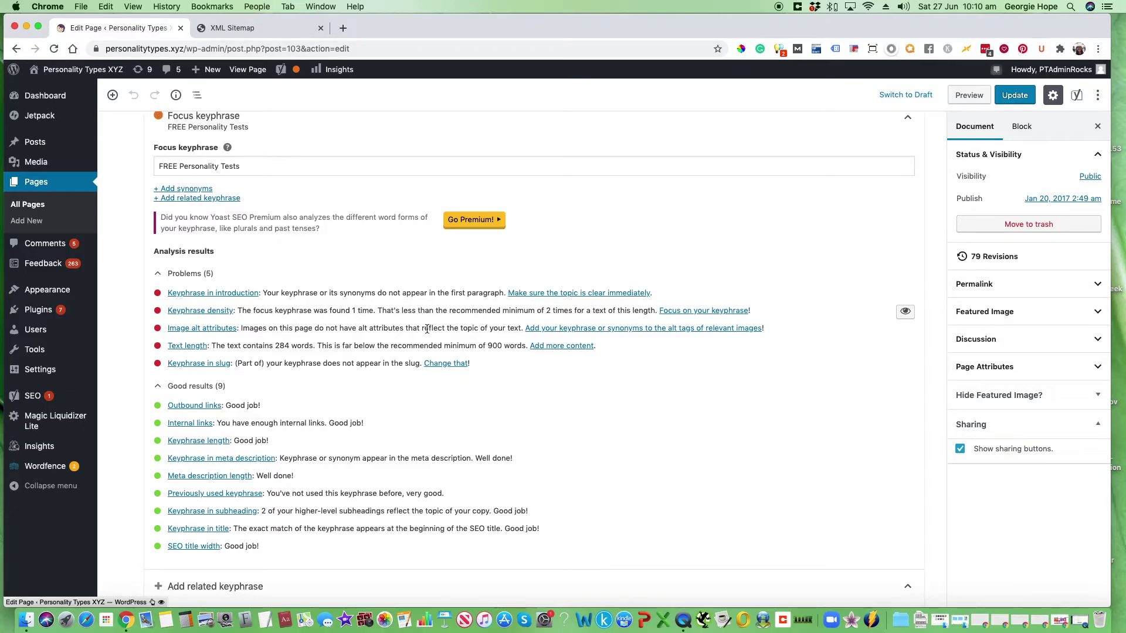
scroll(409, 396, "up", 2)
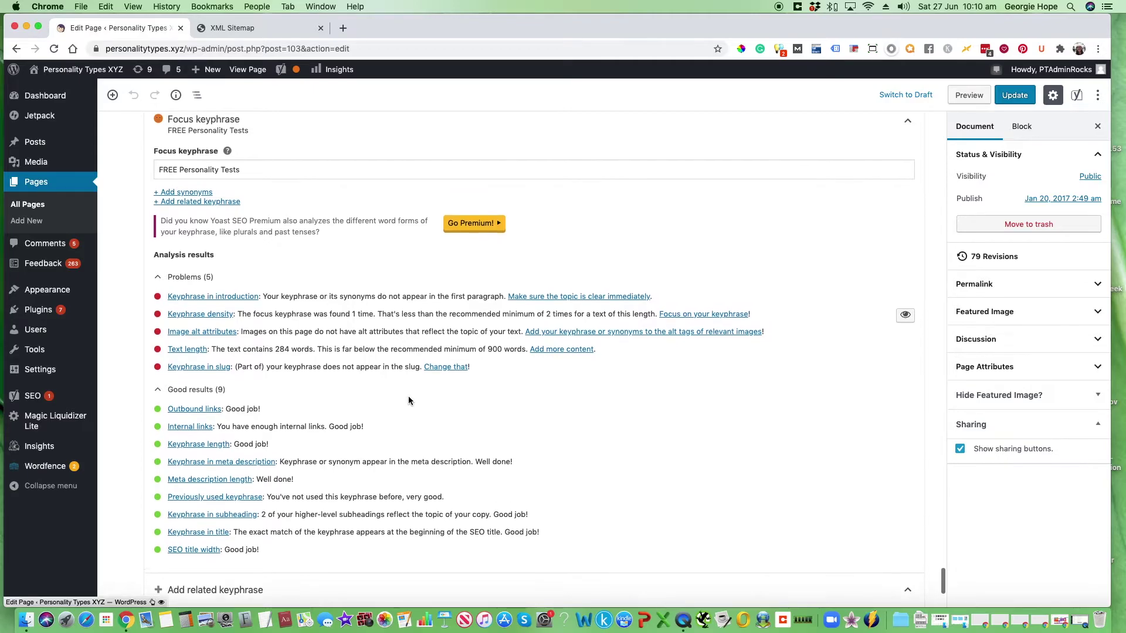
scroll(409, 400, "up", 3)
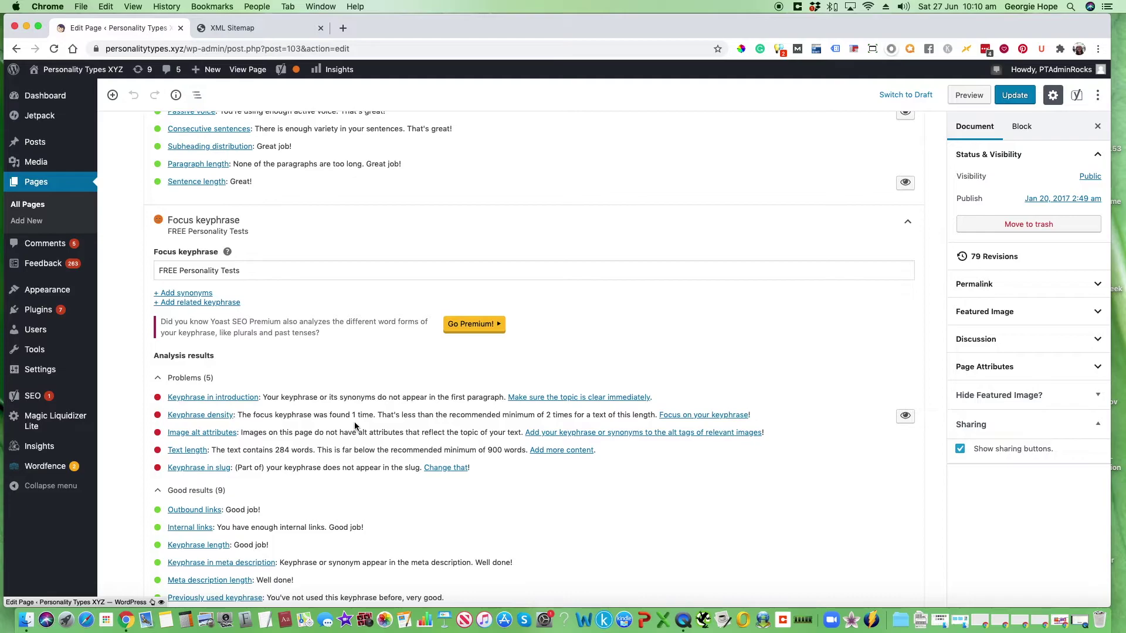
- Highlight the focus keyphrase and look over its analysis results, problems as well as good results
scroll(355, 426, "down", 3)
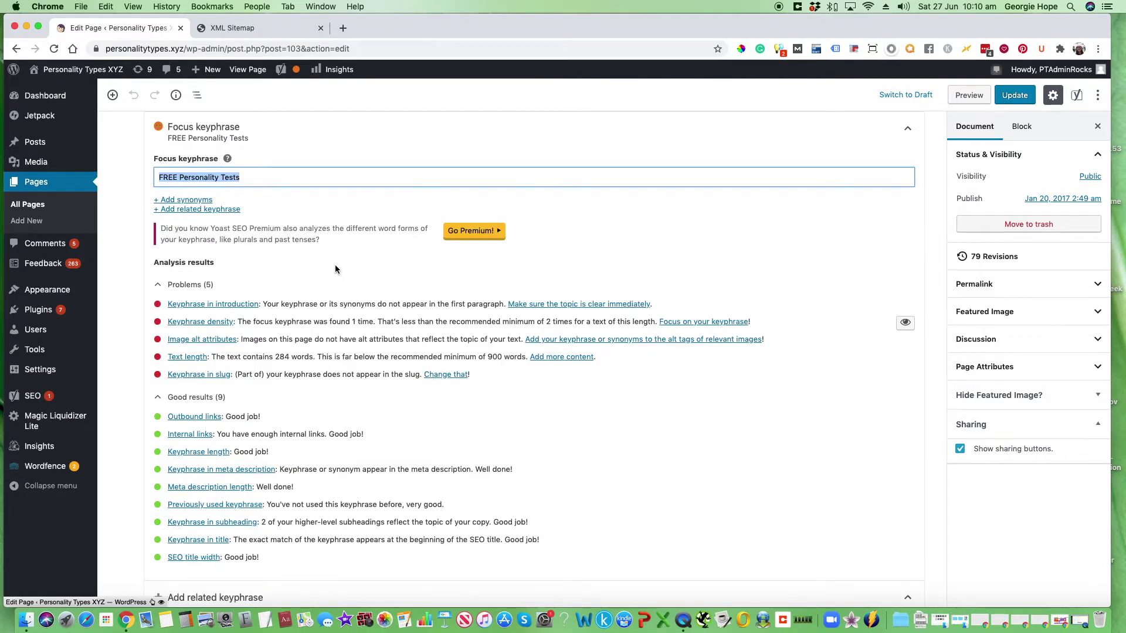
left_click(253, 176)
left_click_drag(252, 177, 155, 174)
scroll(302, 255, "up", 2)
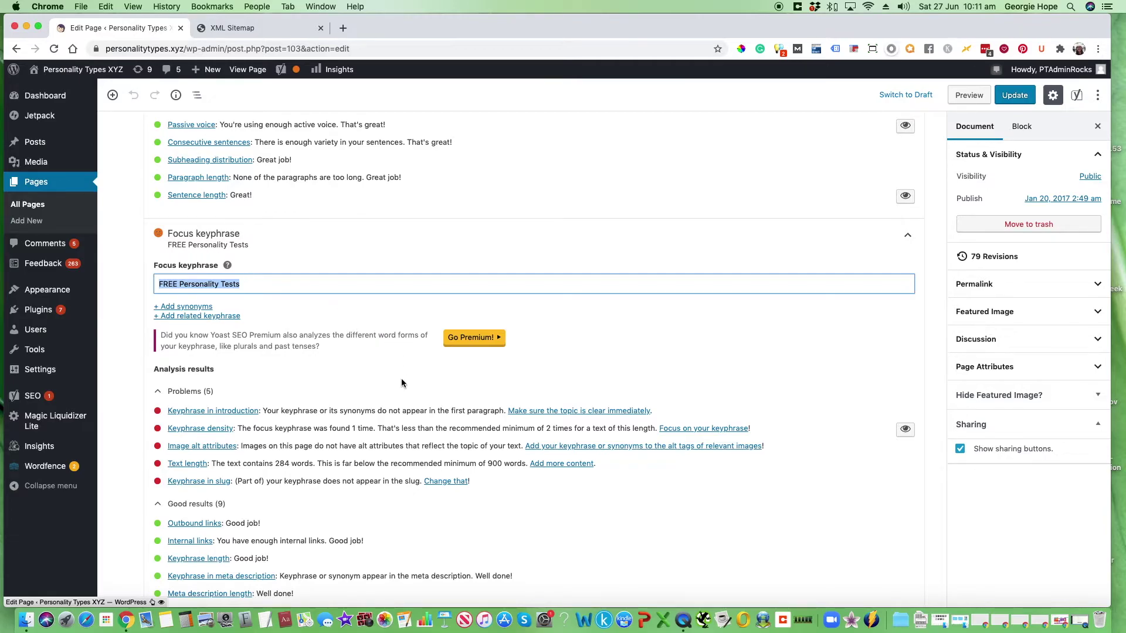
scroll(401, 382, "up", 1)
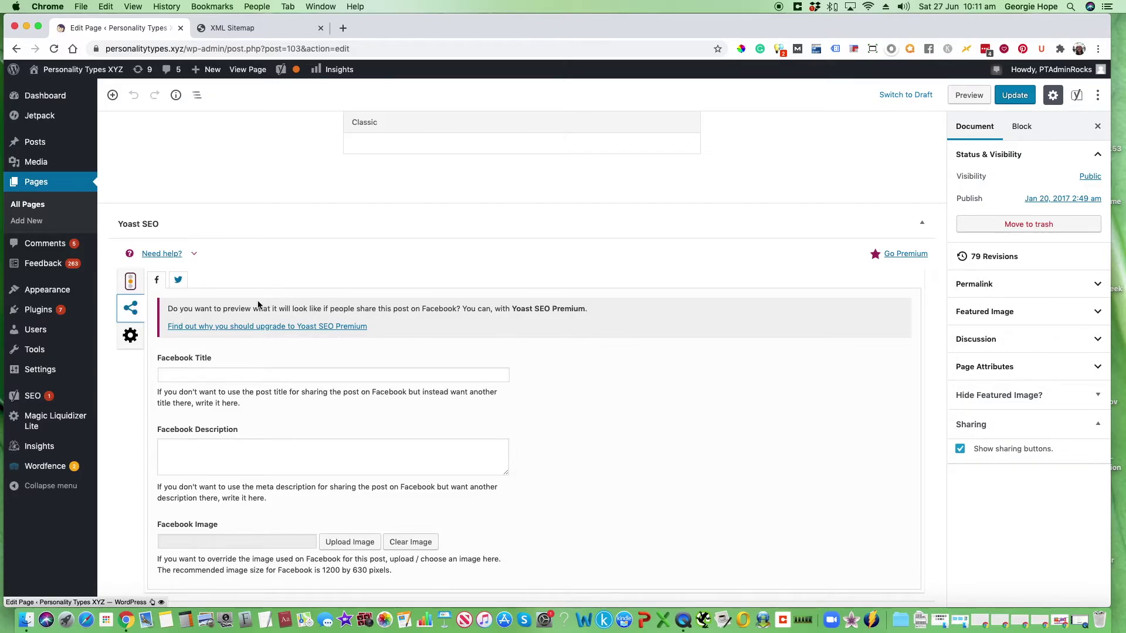
- Compare the Twitter and Facebook title, description and image settings in the page's social sharing section
left_click(177, 281)
left_click(156, 279)
left_click(178, 282)
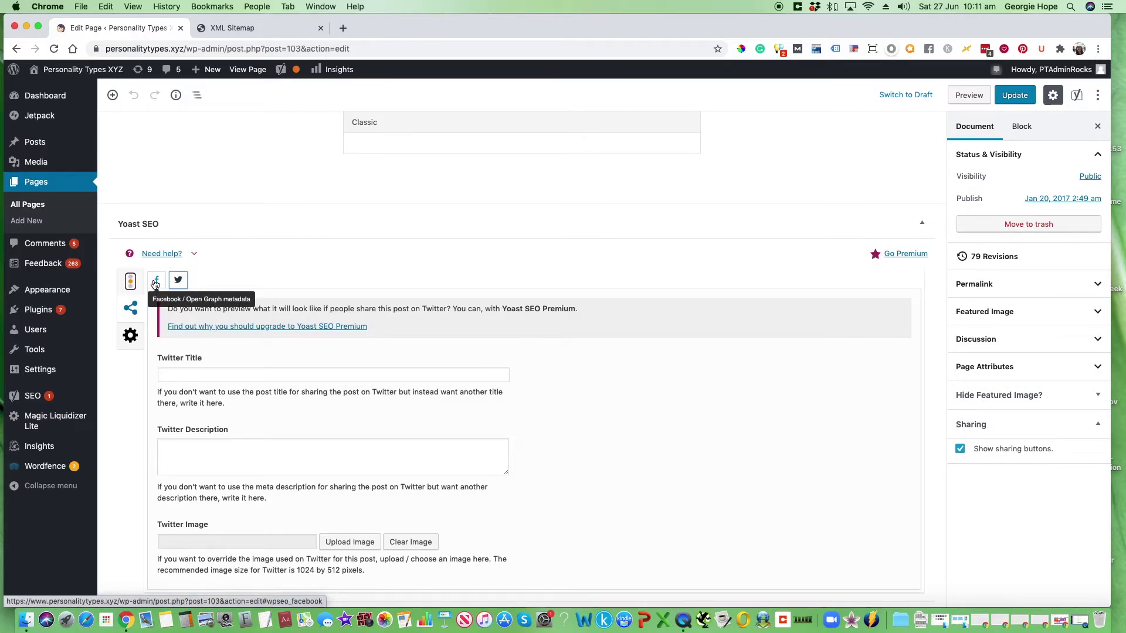
left_click(155, 282)
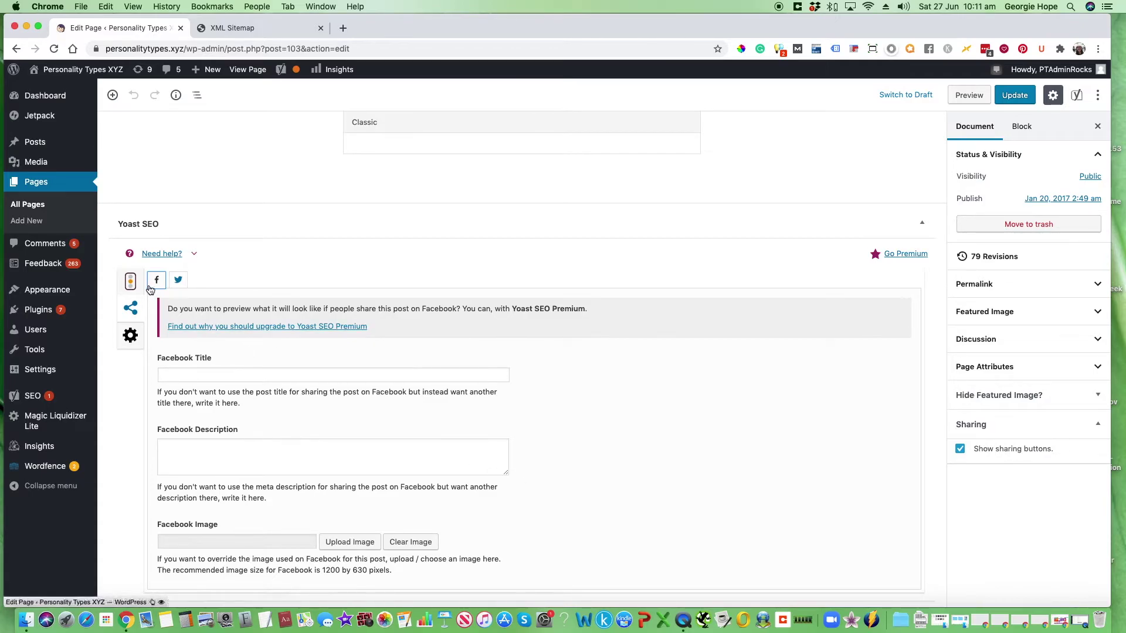
- Return to the Snippet Preview and highlight the full SEO title and meta description for review
left_click(129, 281)
left_click(419, 375)
left_click_drag(418, 375, 155, 376)
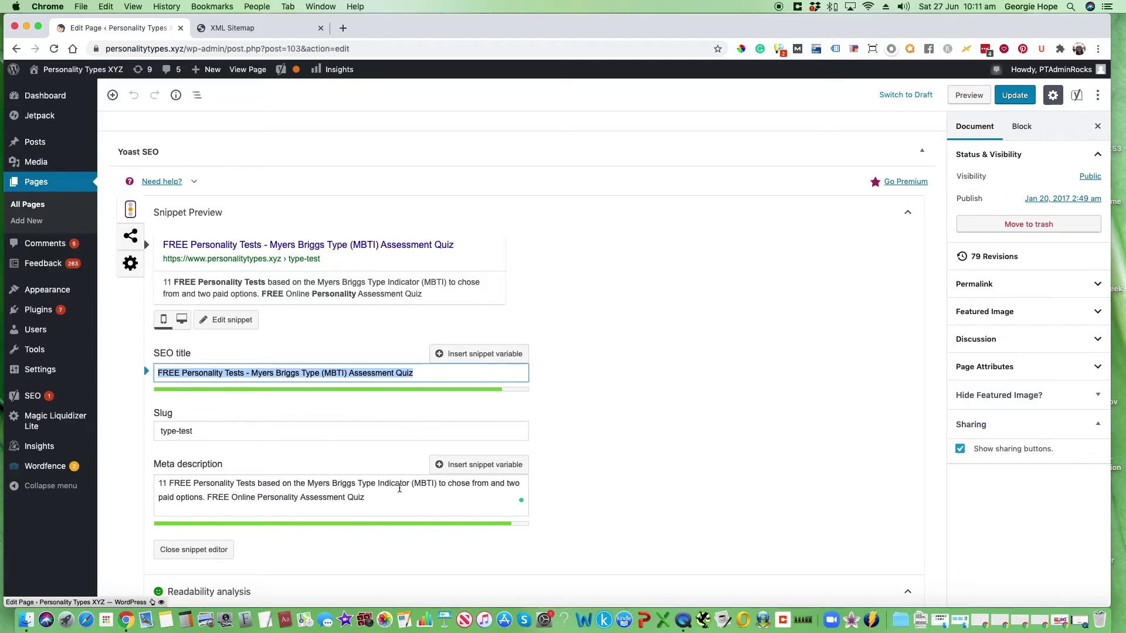
left_click_drag(375, 499, 158, 482)
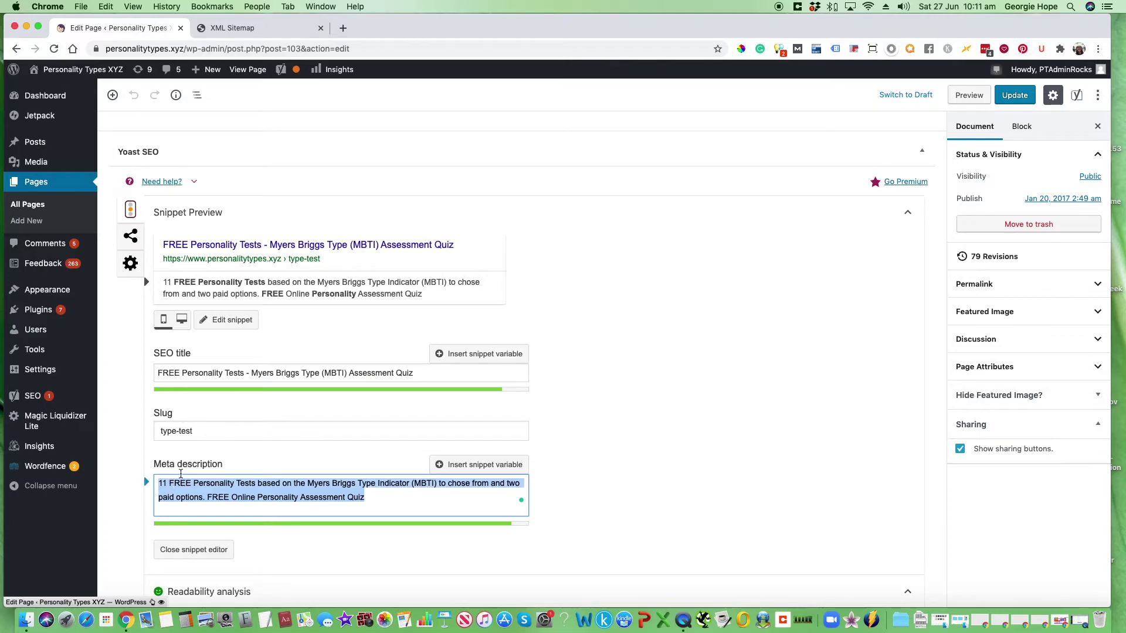
left_click_drag(421, 373, 159, 373)
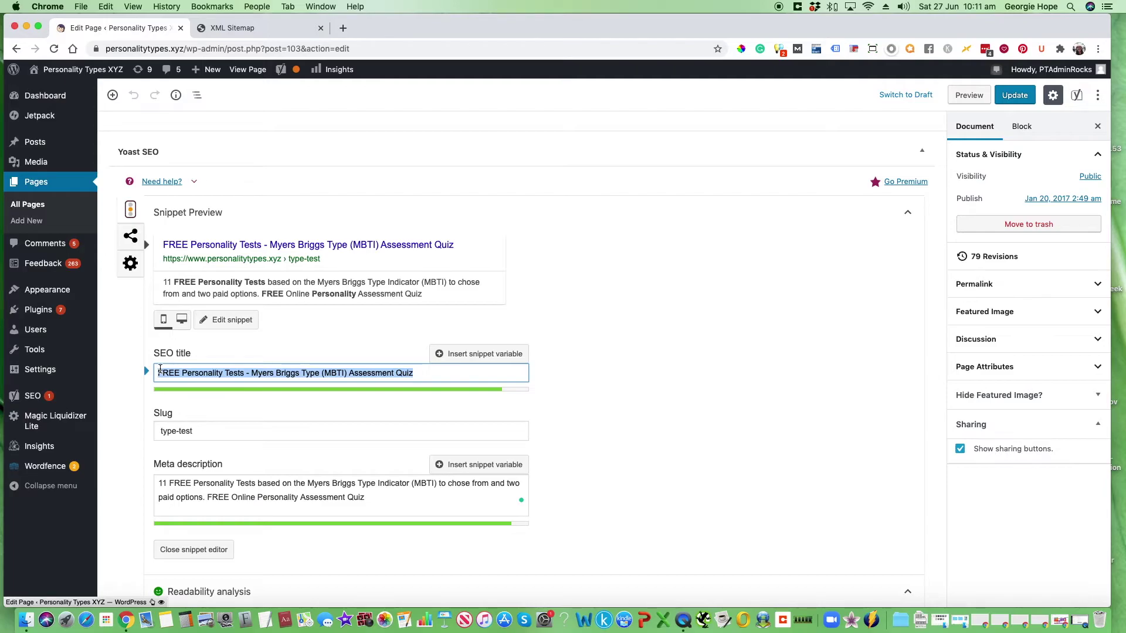
- Open the page's advanced Yoast settings and view the choices for allowing search engines to show the page
left_click(130, 263)
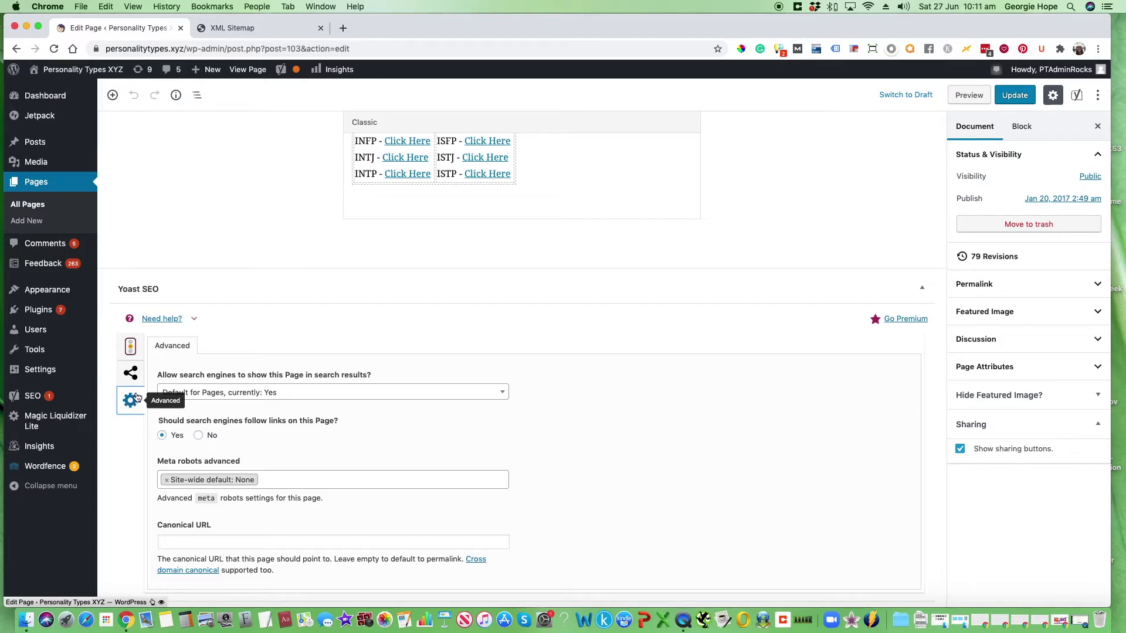
left_click(502, 392)
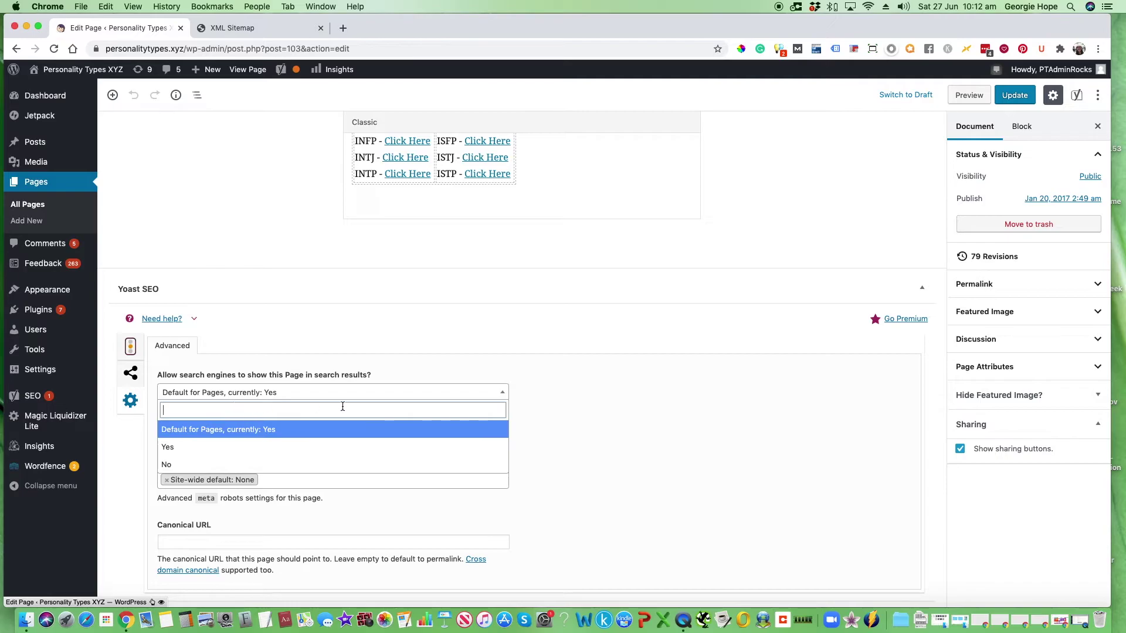
left_click(502, 393)
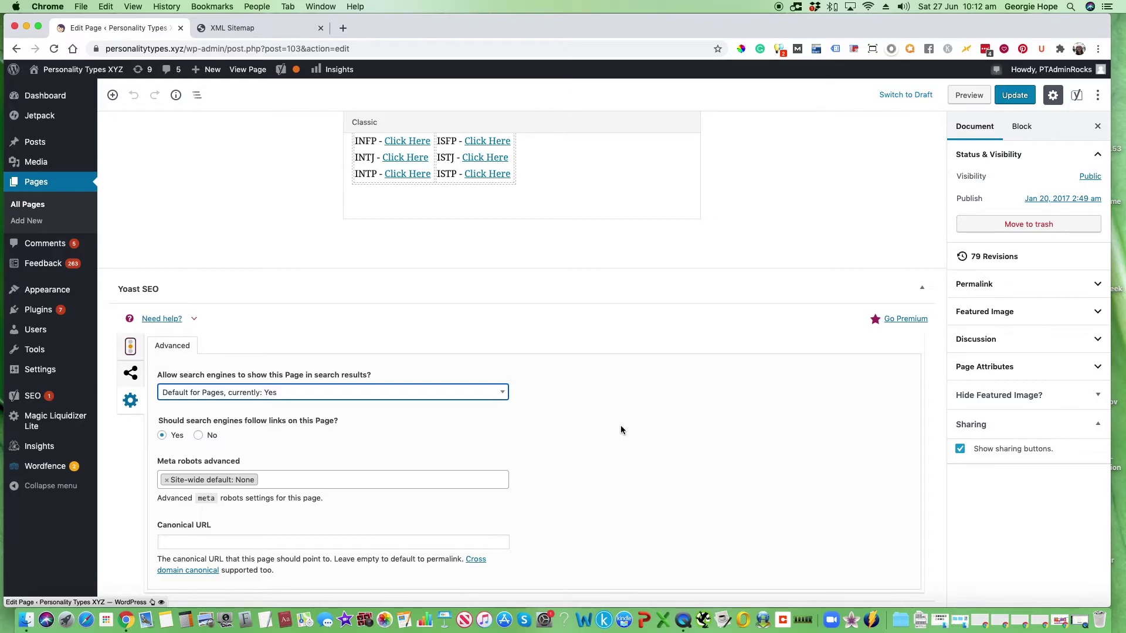
- Try No for showing this page in search results, and restore the Default for Pages option
left_click(502, 392)
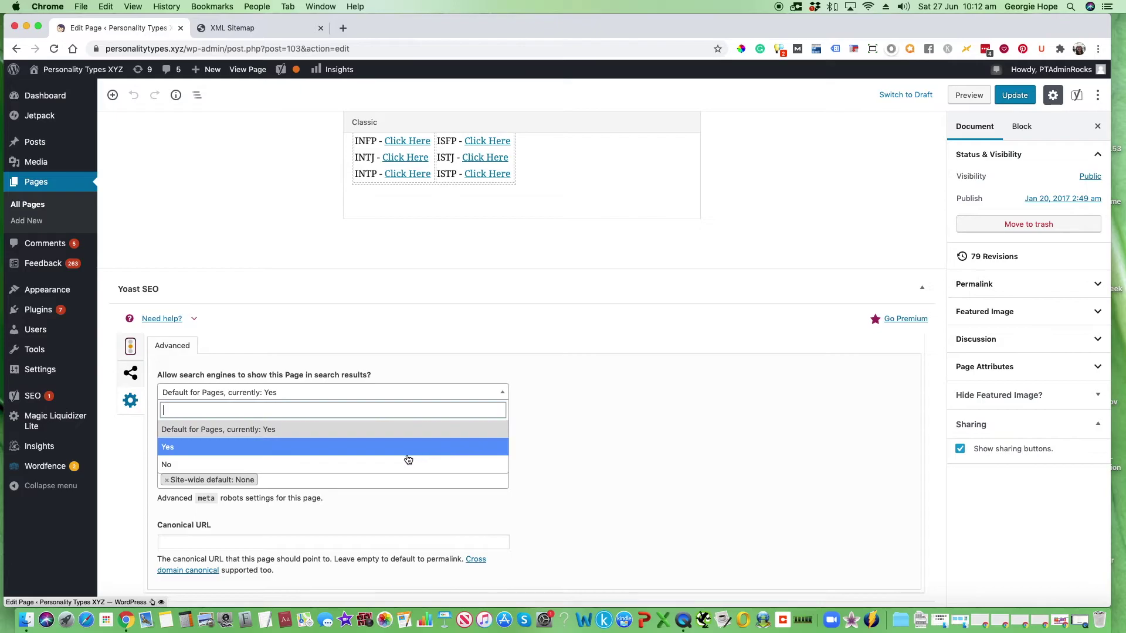
left_click(386, 466)
left_click(503, 392)
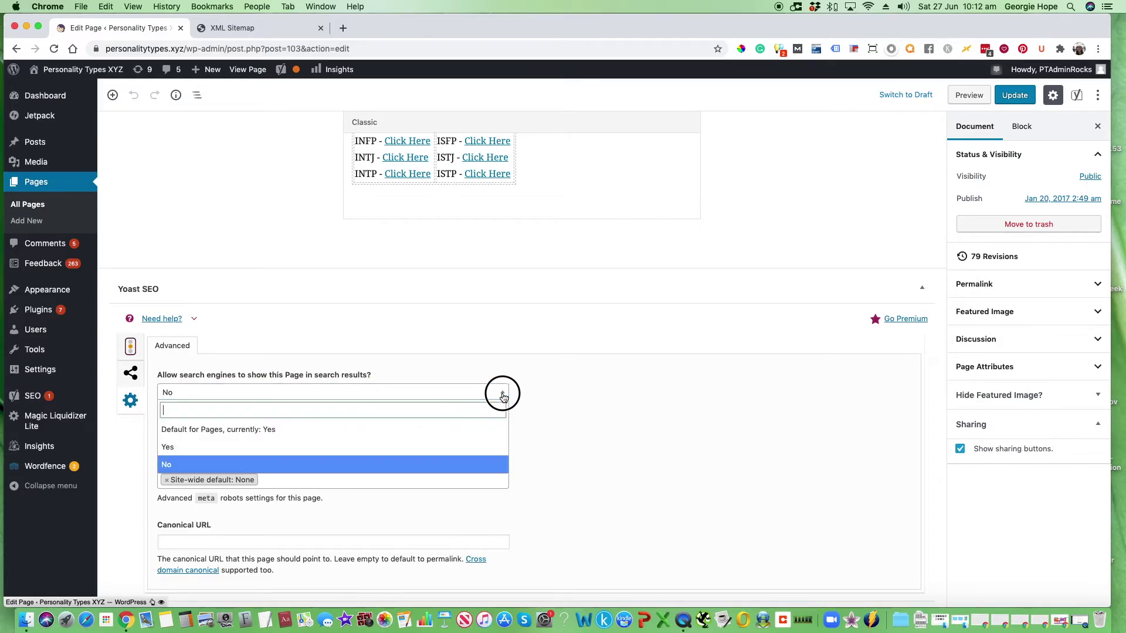
left_click(455, 430)
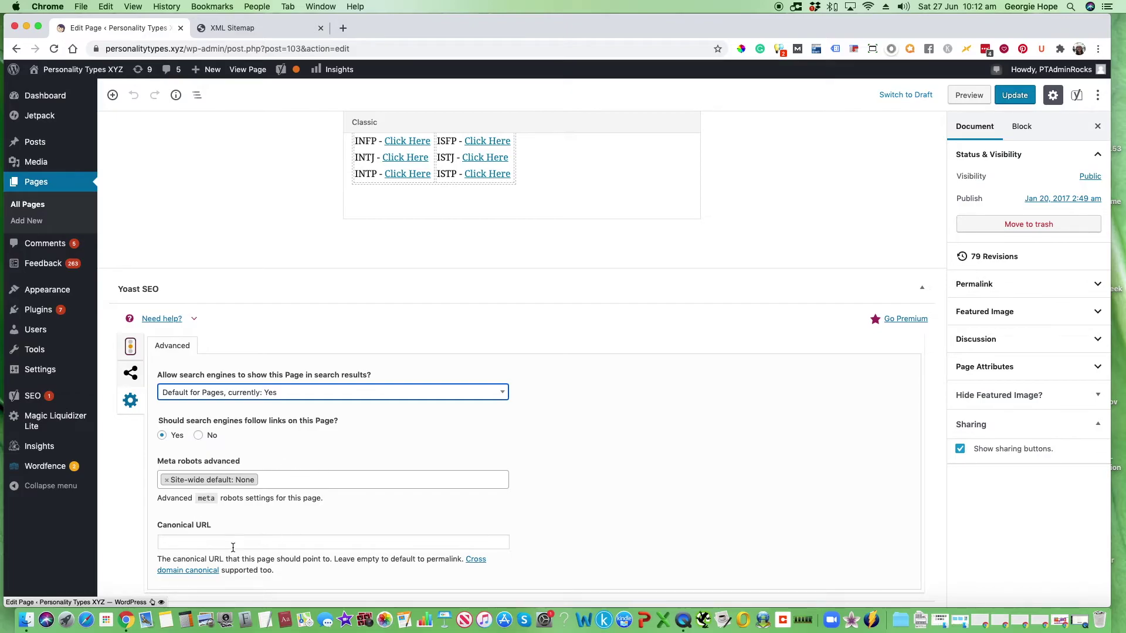
- Examine the Canonical URL field's suggested addresses and the search results visibility options without choosing any
left_click(175, 543)
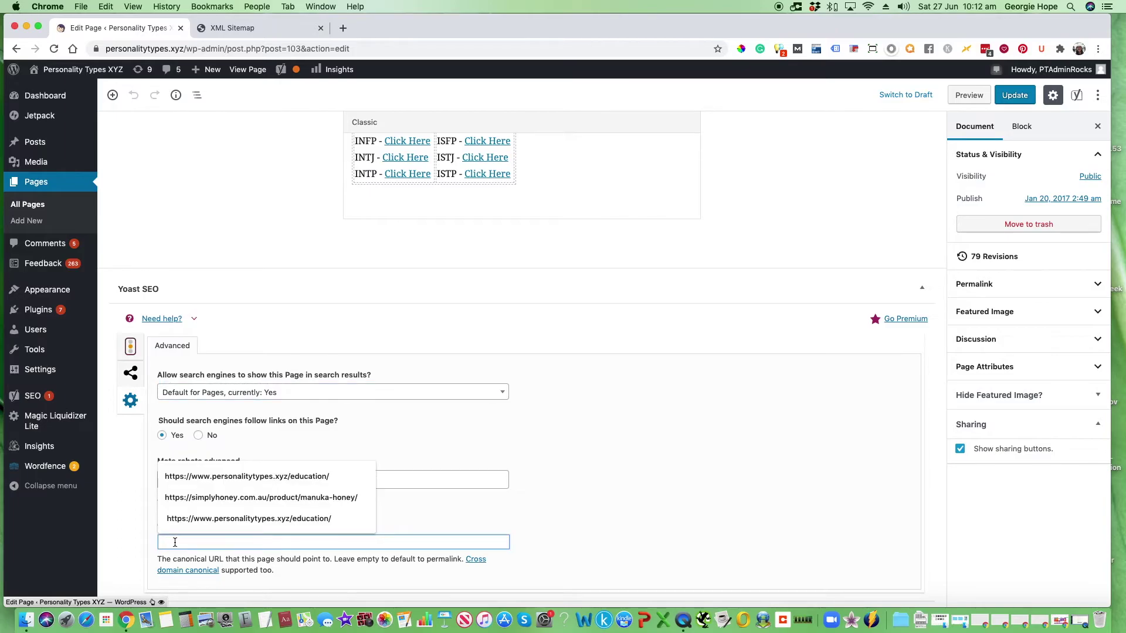
left_click(615, 538)
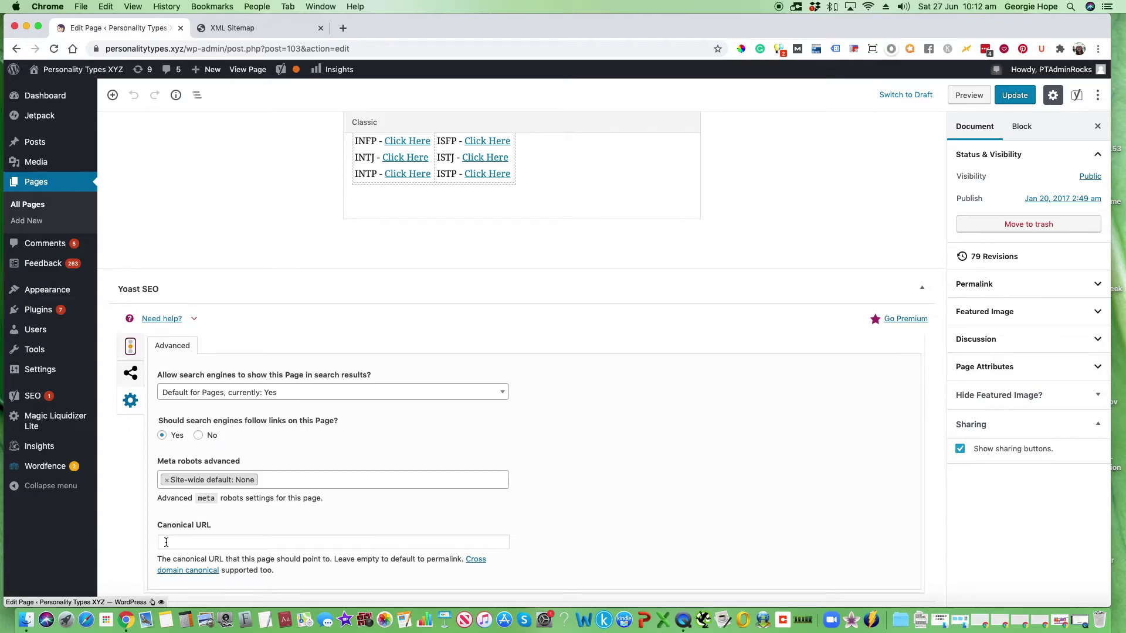
left_click(166, 542)
left_click(628, 523)
left_click(503, 393)
left_click(502, 388)
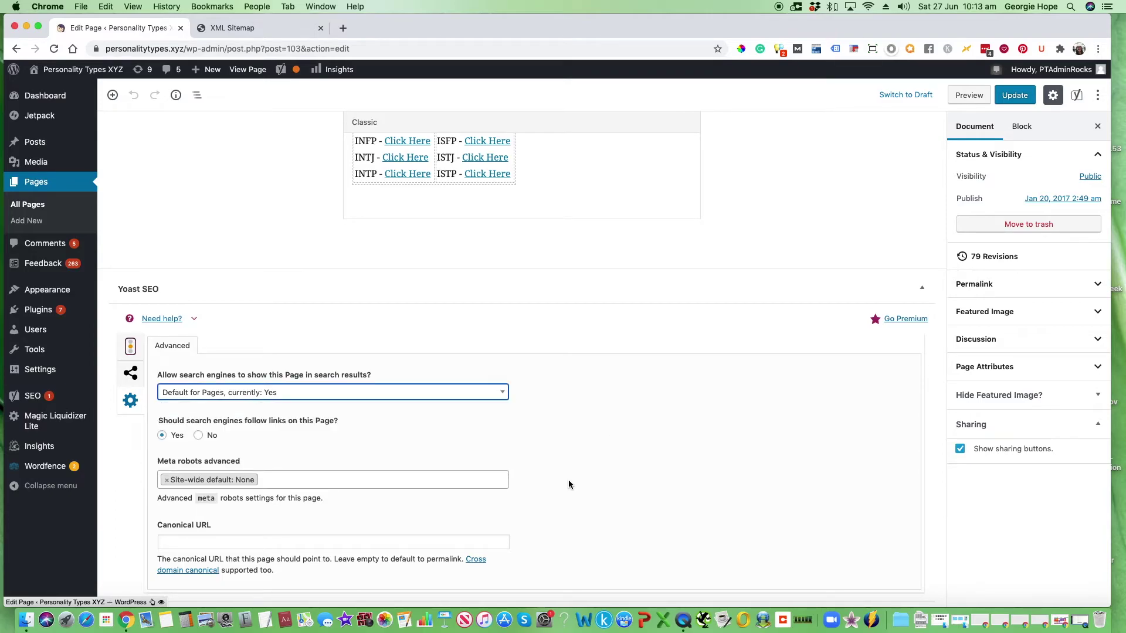
left_click(182, 542)
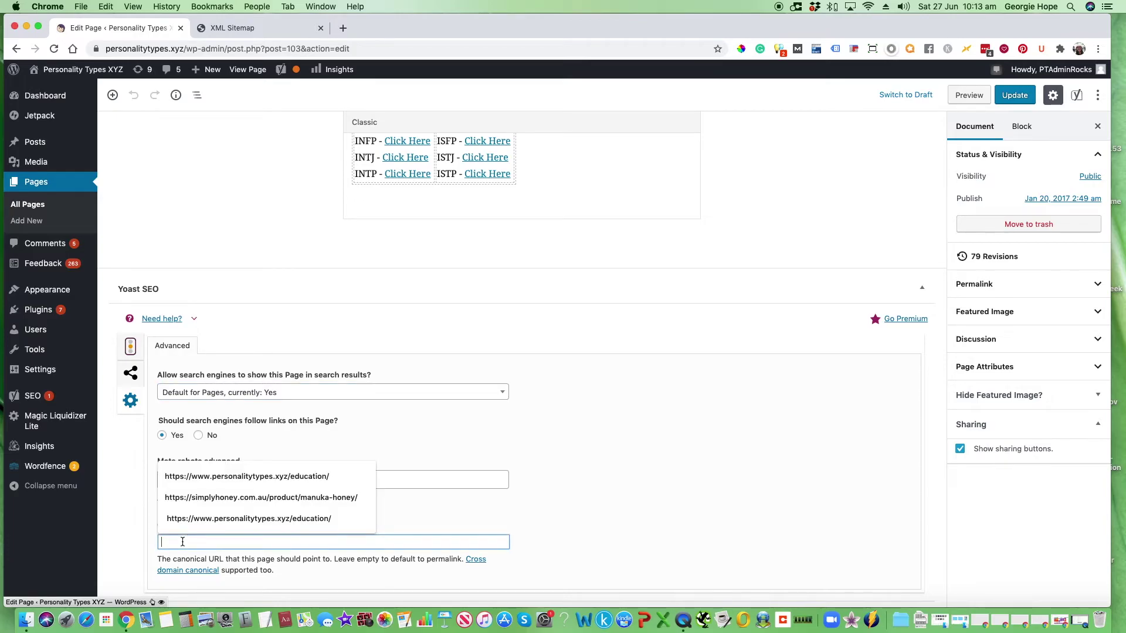
left_click(572, 544)
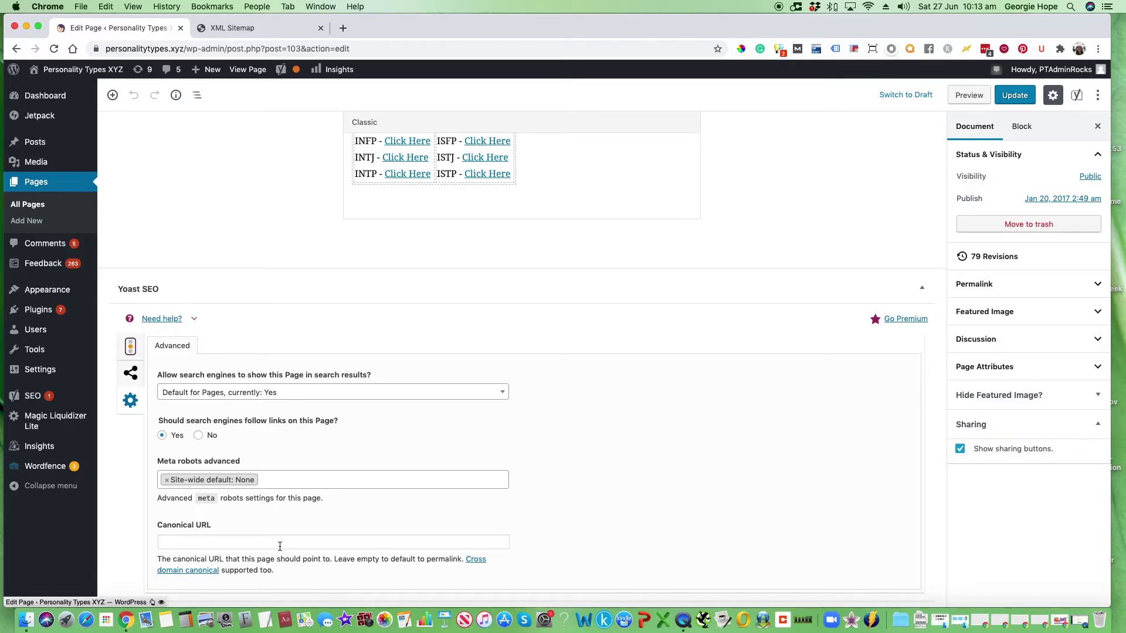
left_click(166, 543)
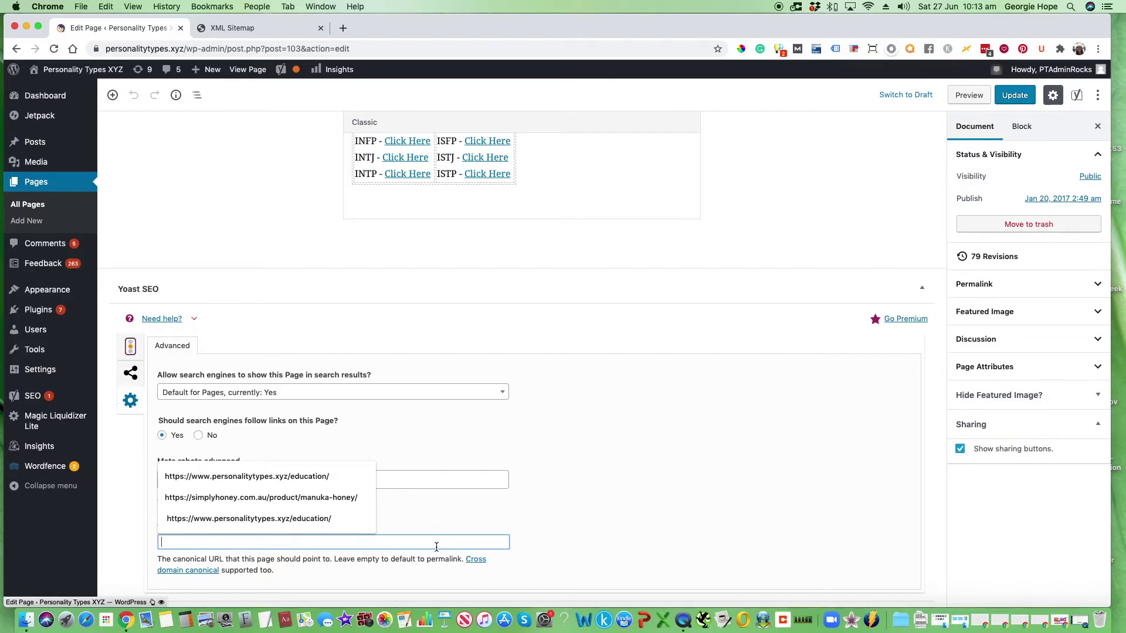
left_click(589, 528)
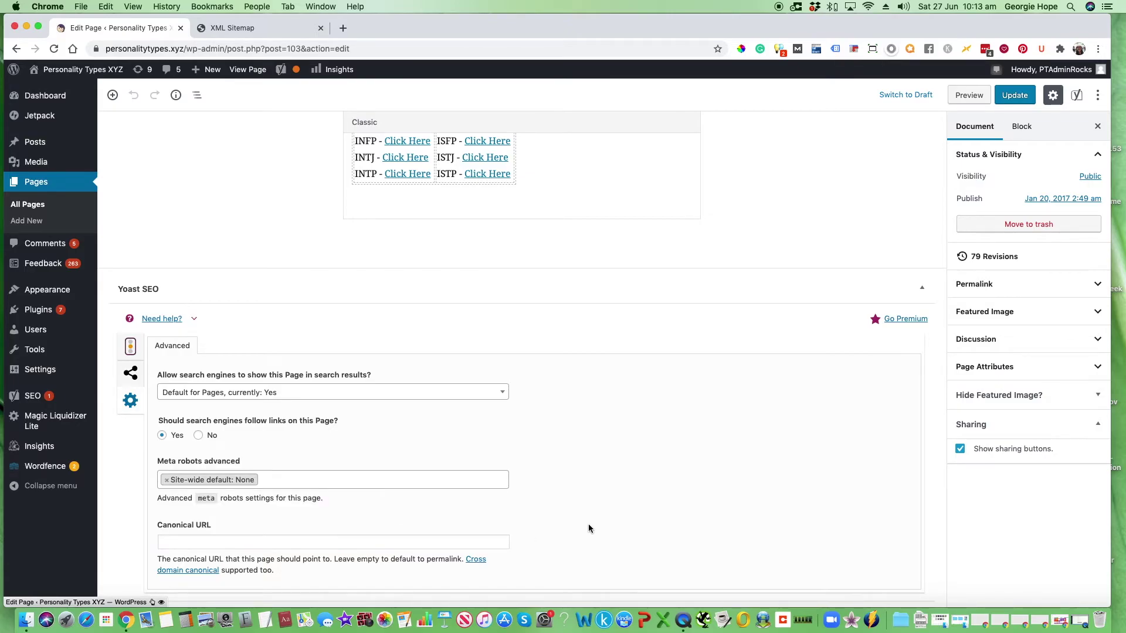
- Go back to the content optimization section and select the SEO title and meta description texts to point them out
left_click(130, 346)
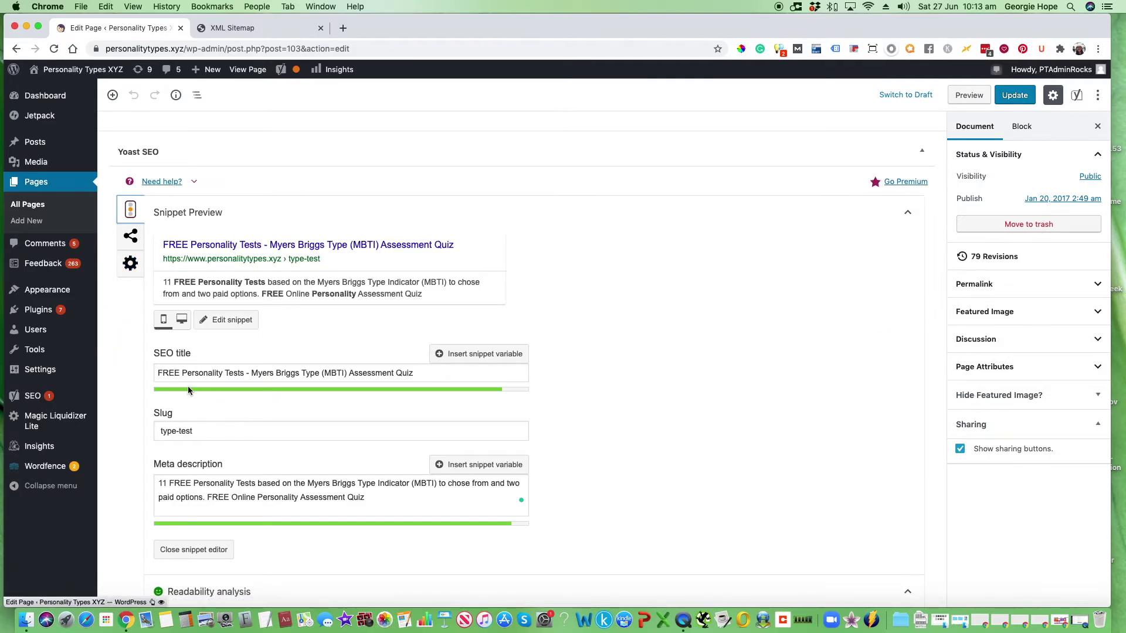
left_click_drag(154, 371, 419, 374)
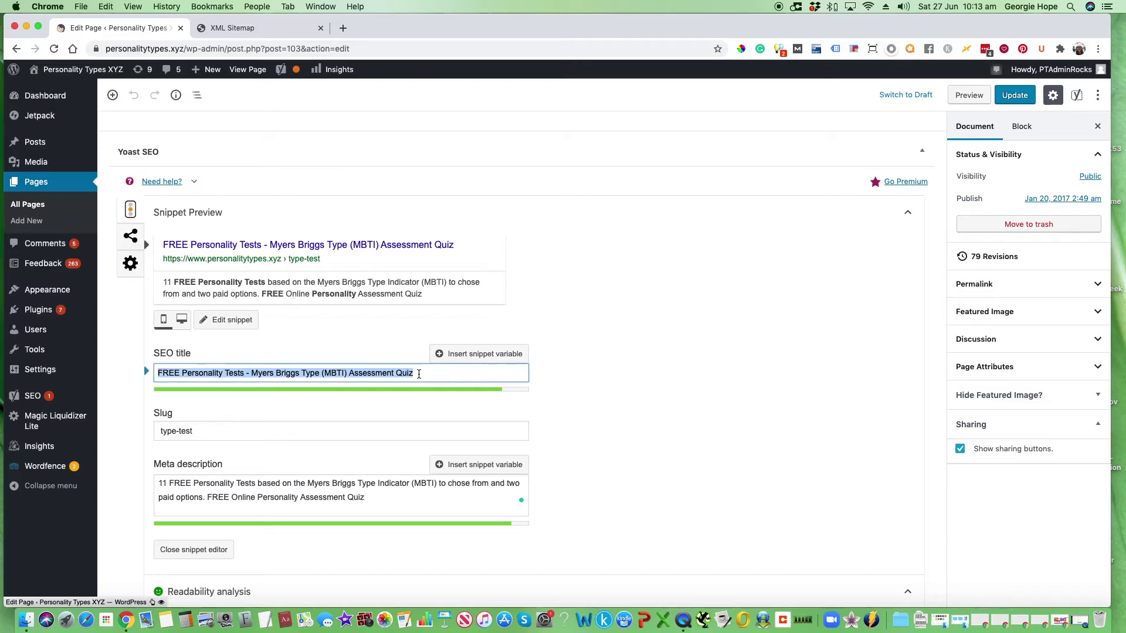
left_click_drag(372, 497, 155, 485)
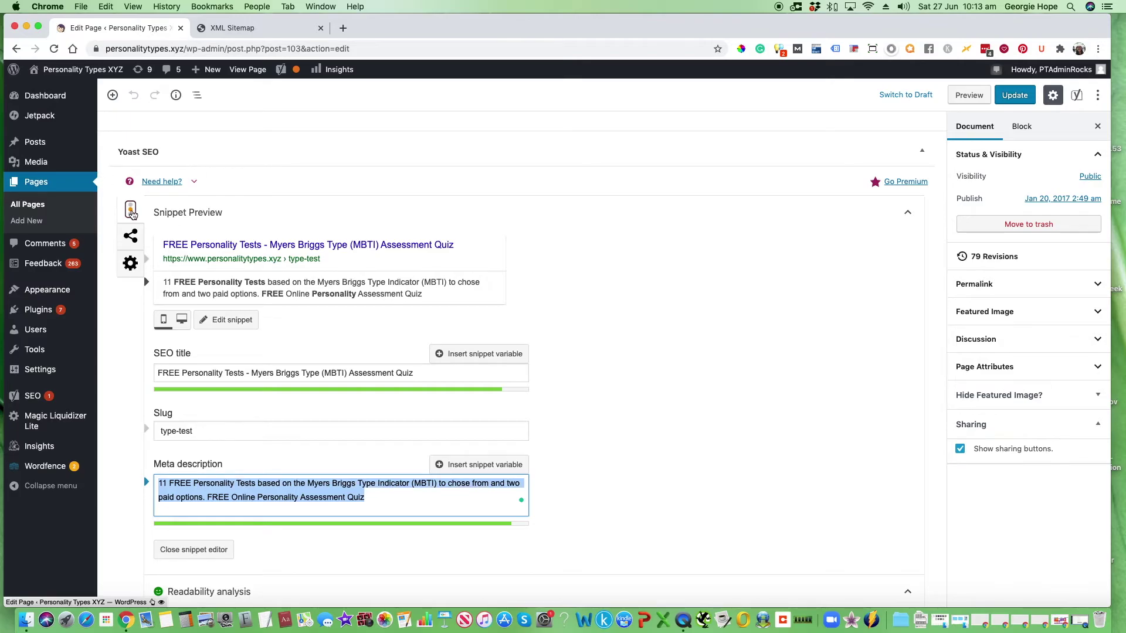
left_click(132, 212)
- Reopen the advanced settings and inspect the Canonical URL field, leaving it empty
left_click(130, 264)
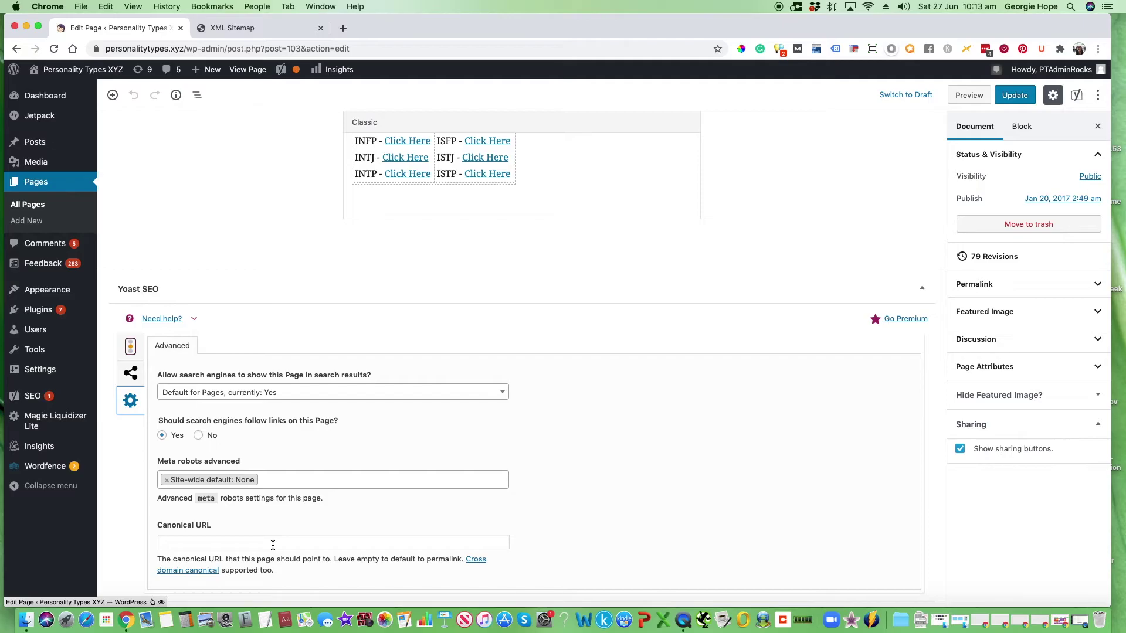
left_click(170, 542)
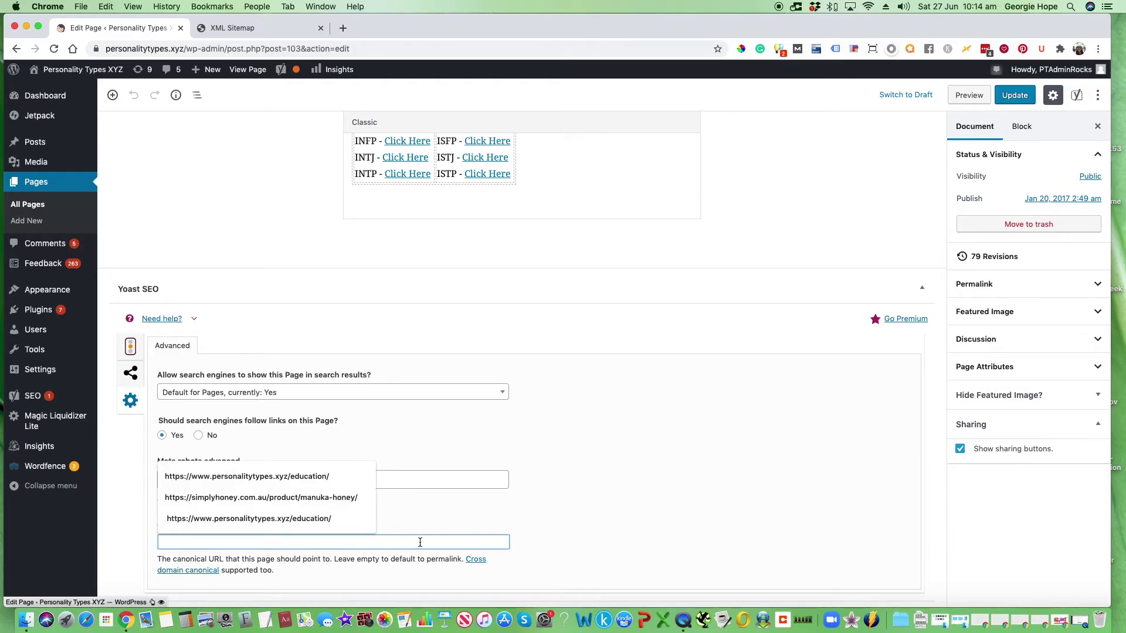
left_click(578, 509)
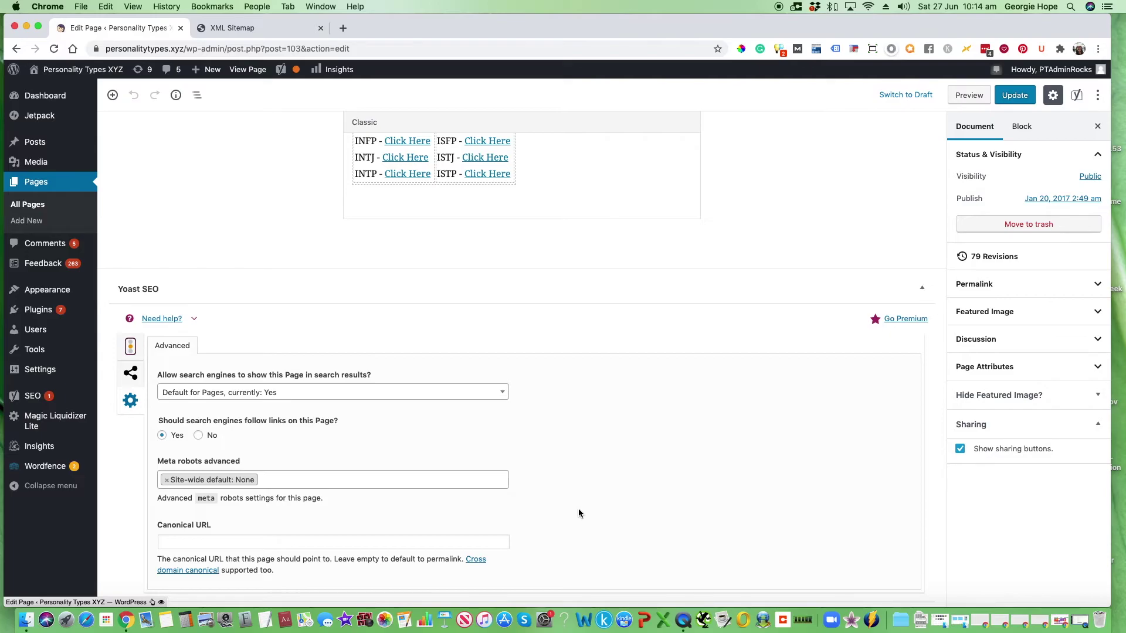
- Return to the Snippet Preview and skim through the page's SEO content section once more
left_click(130, 346)
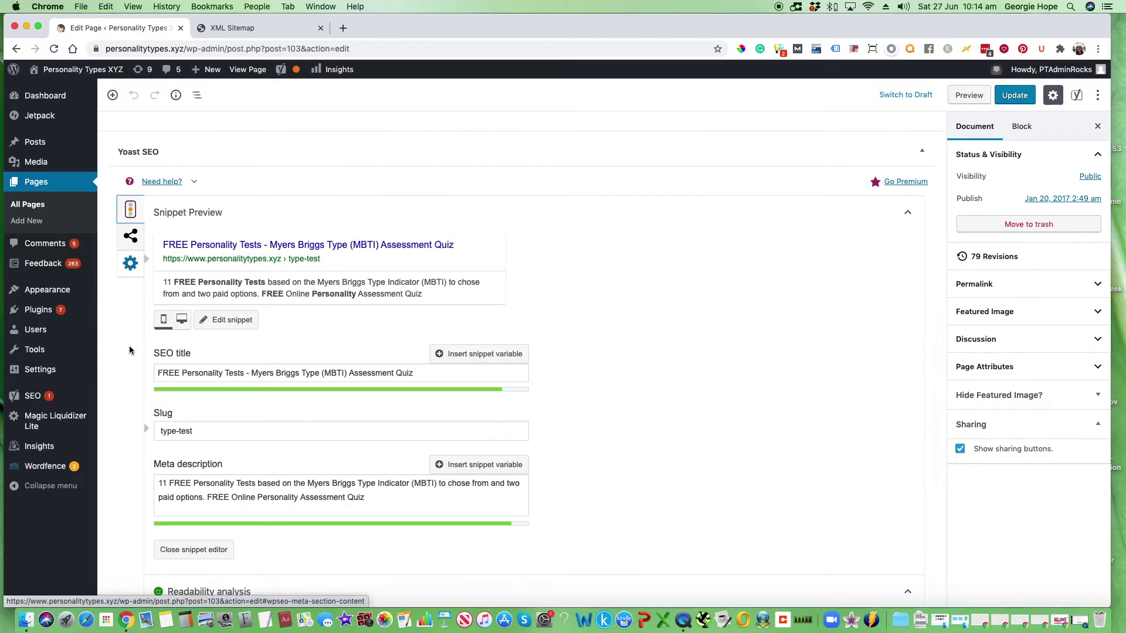
scroll(715, 414, "down", 3)
scroll(716, 415, "up", 3)
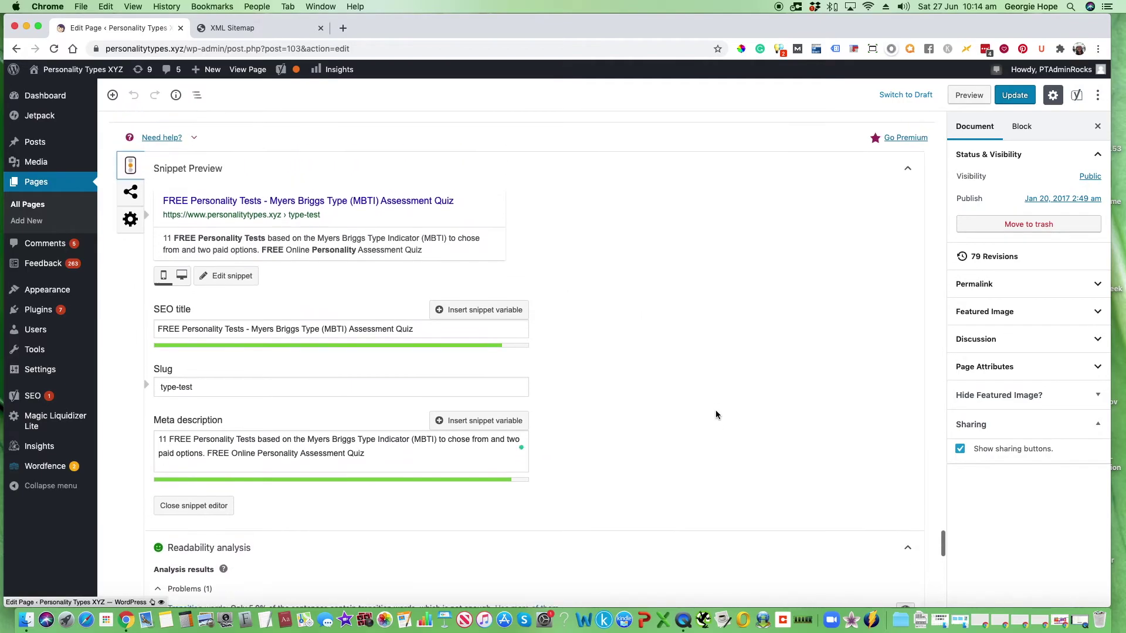
scroll(716, 415, "up", 1)
scroll(715, 415, "down", 1)
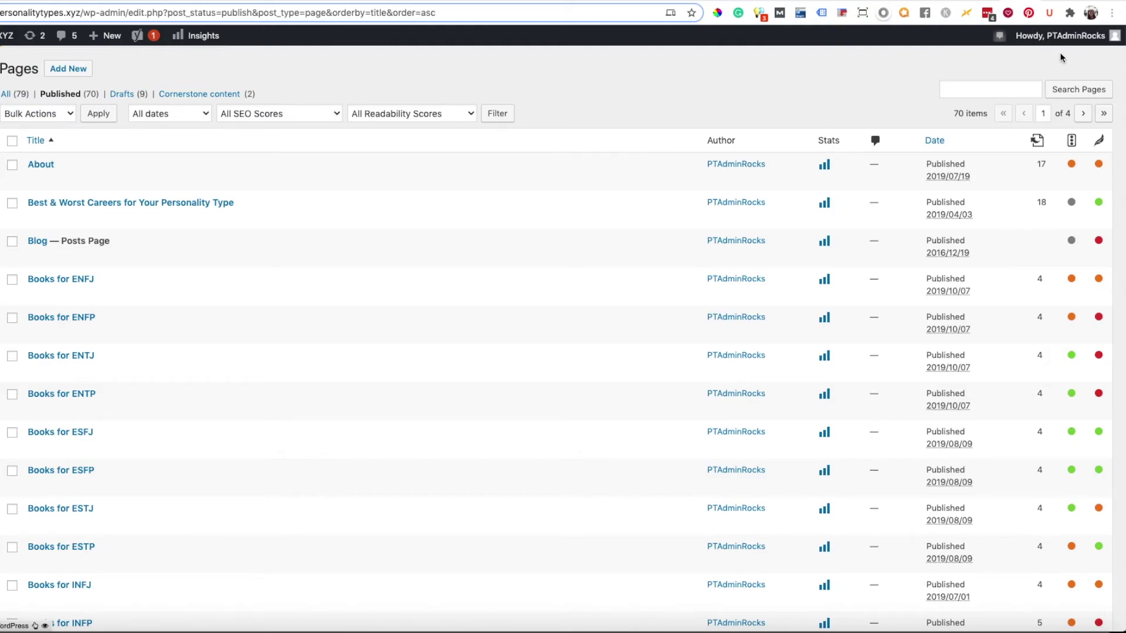
- Add the SEO Title, Meta Desc. and Keyphrase columns to the Pages list and apply the screen options
scroll(1060, 57, "up", 1)
scroll(1049, 57, "up", 1)
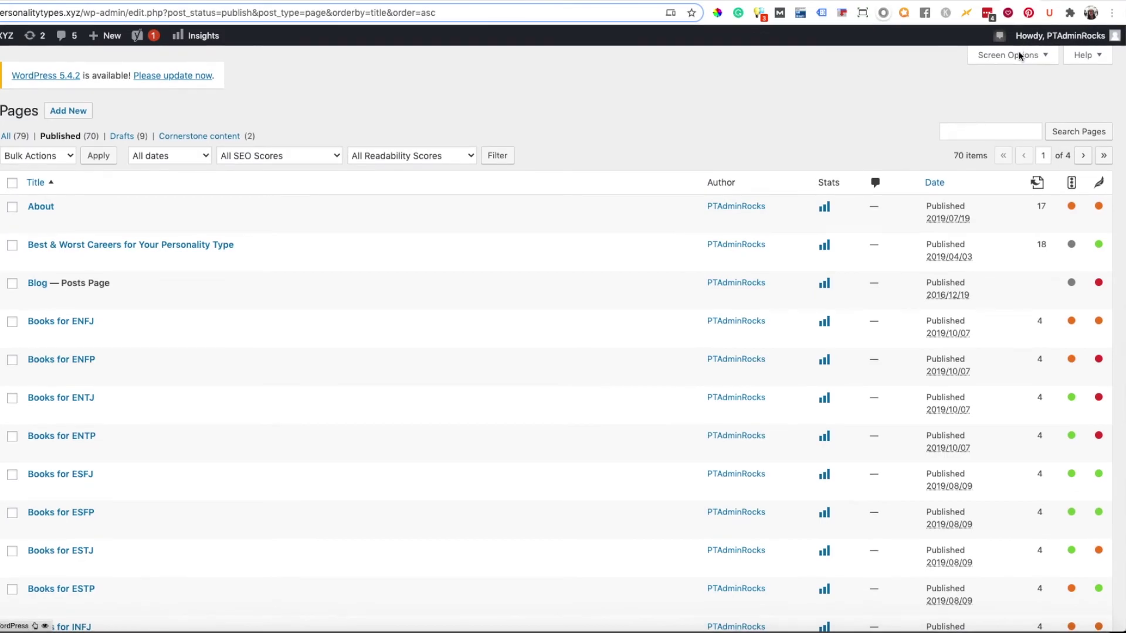
left_click(1038, 56)
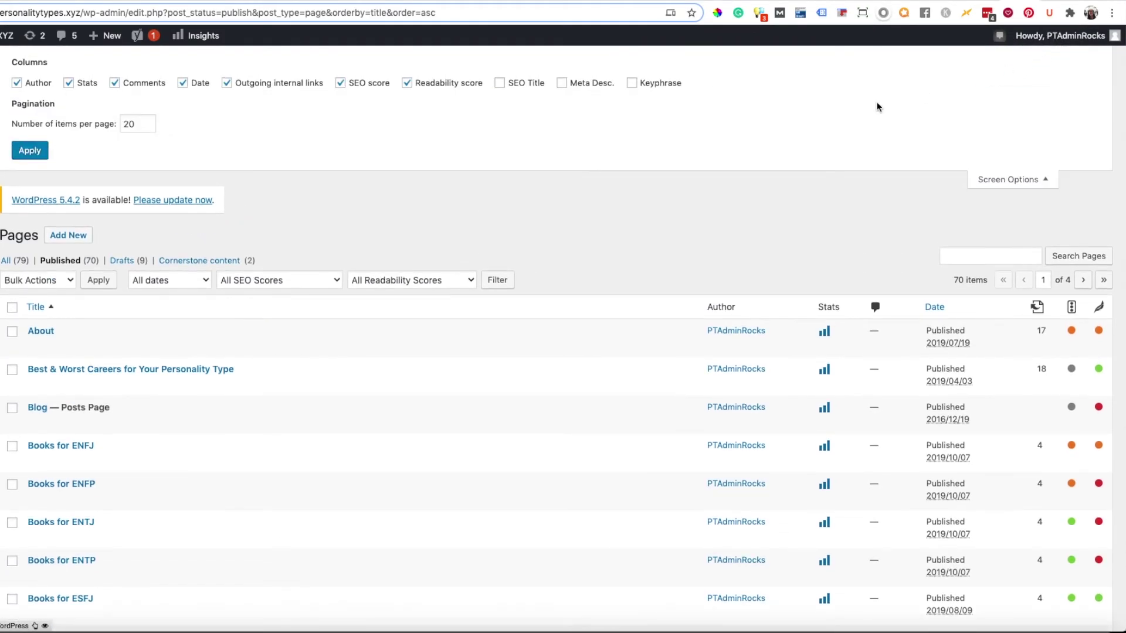
left_click(500, 83)
left_click(562, 83)
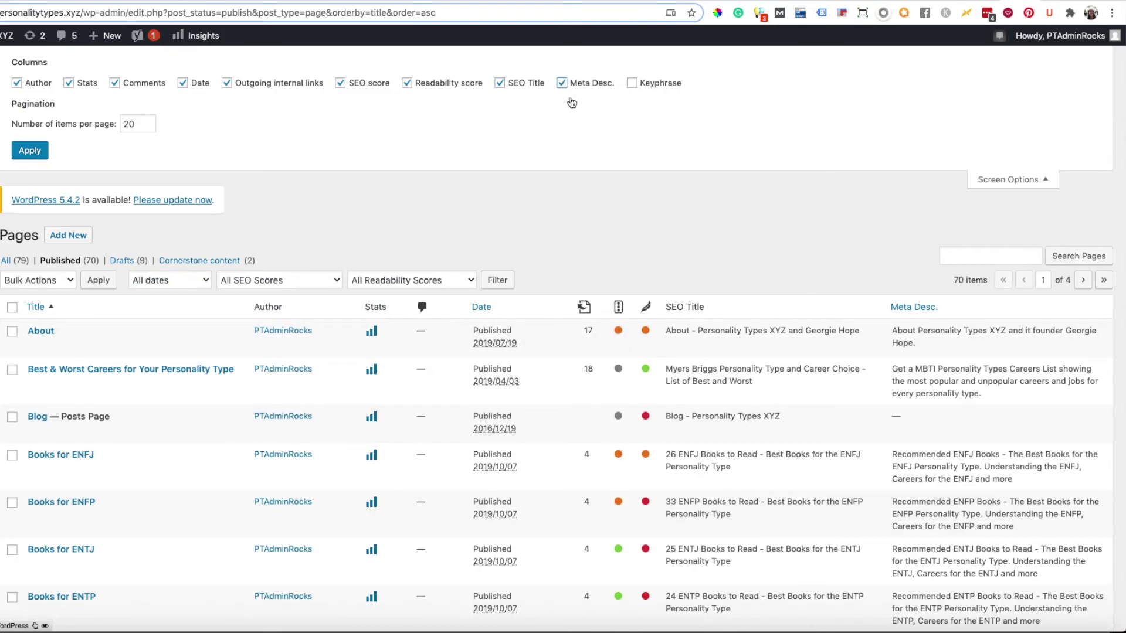
left_click(631, 83)
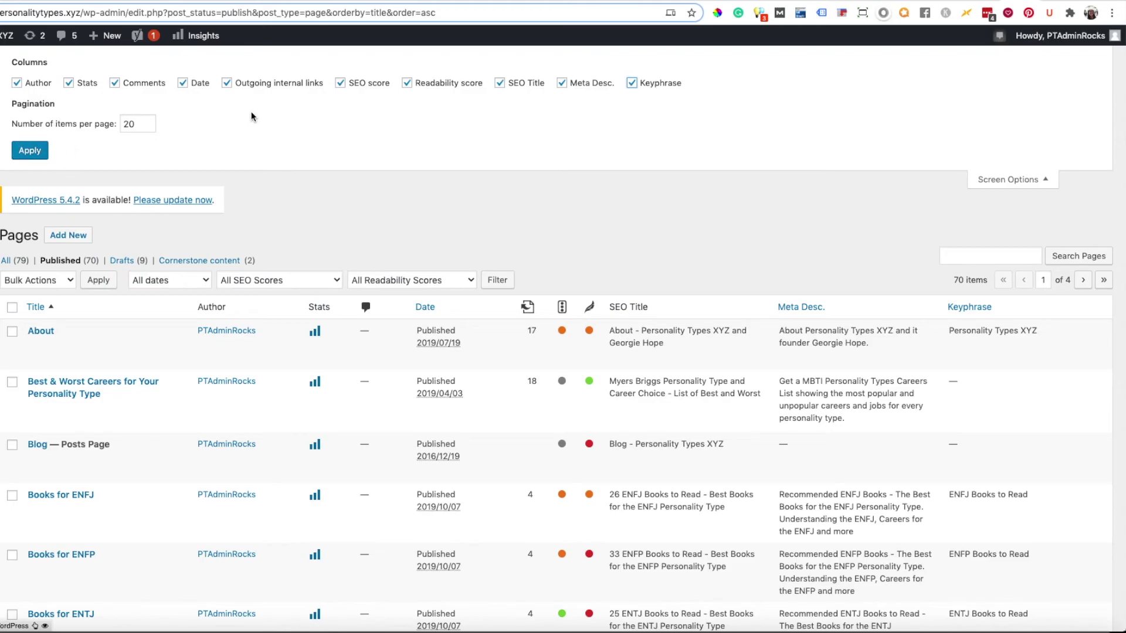
left_click(31, 151)
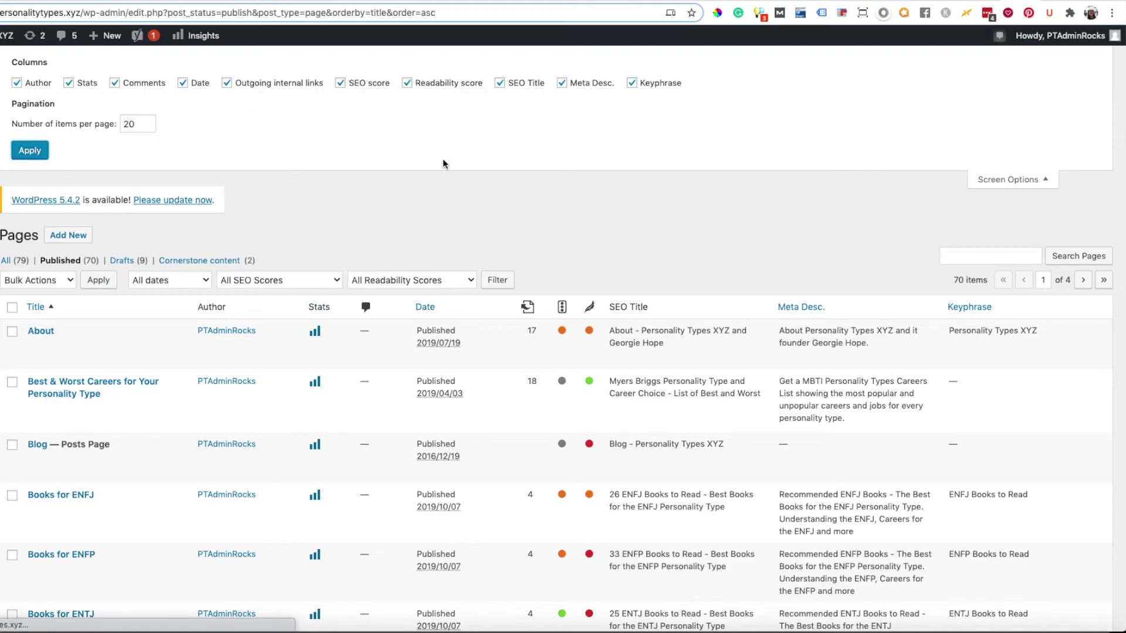
- Review the SEO title, meta description and keyphrase columns down the Pages list, and sort the pages by outgoing internal links in descending order
scroll(573, 202, "down", 5)
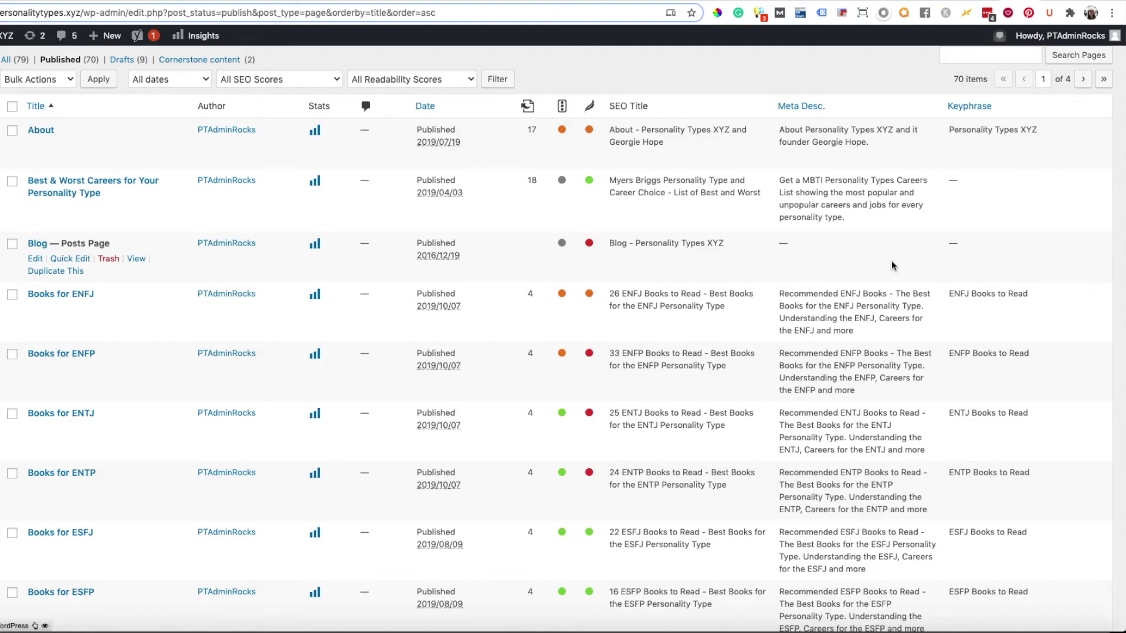
scroll(887, 268, "down", 10)
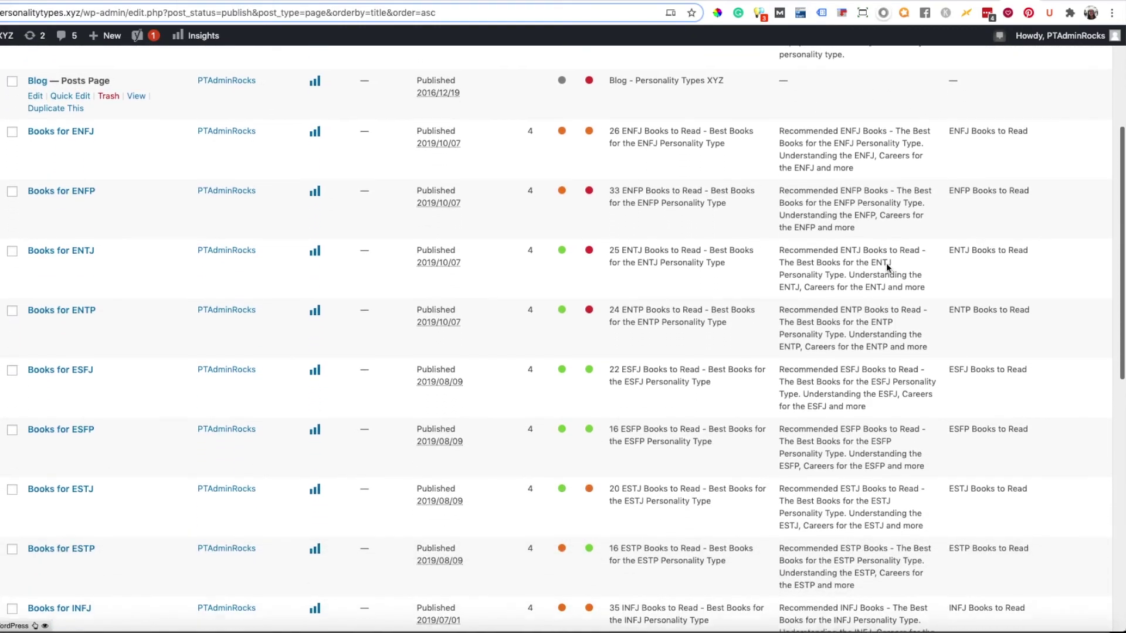
scroll(886, 264, "down", 3)
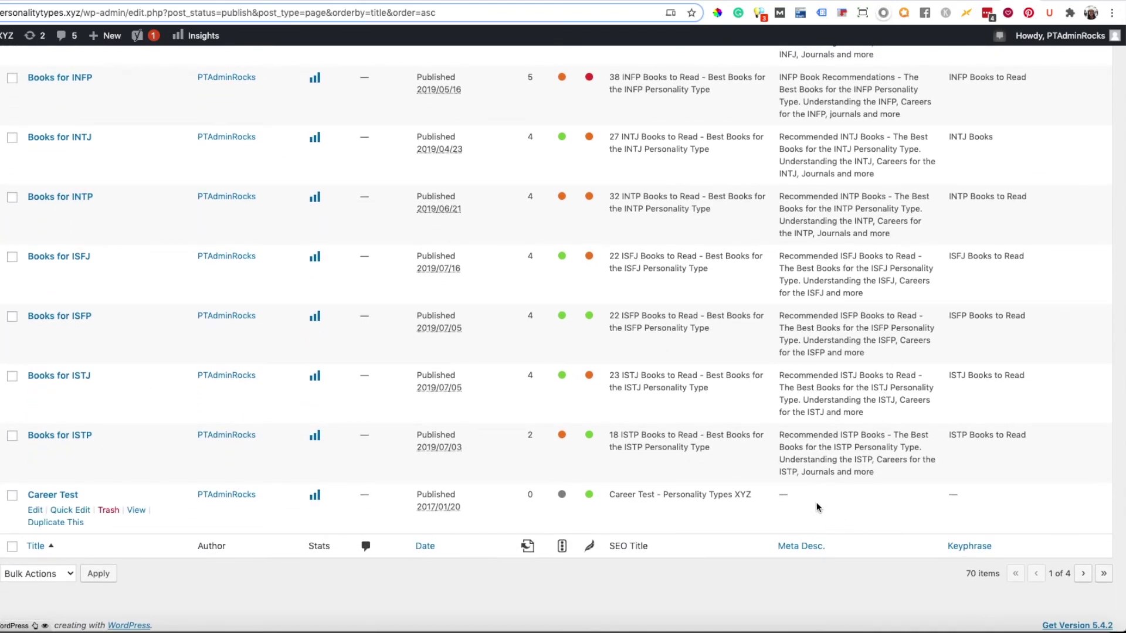
scroll(876, 500, "up", 4)
scroll(878, 498, "up", 12)
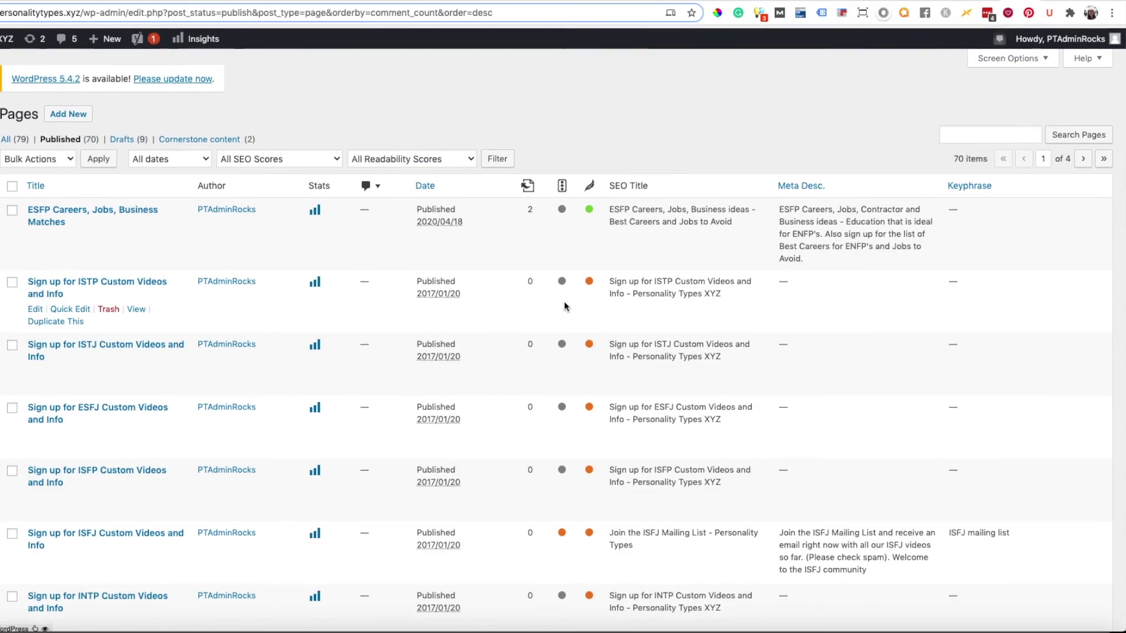
left_click(543, 186)
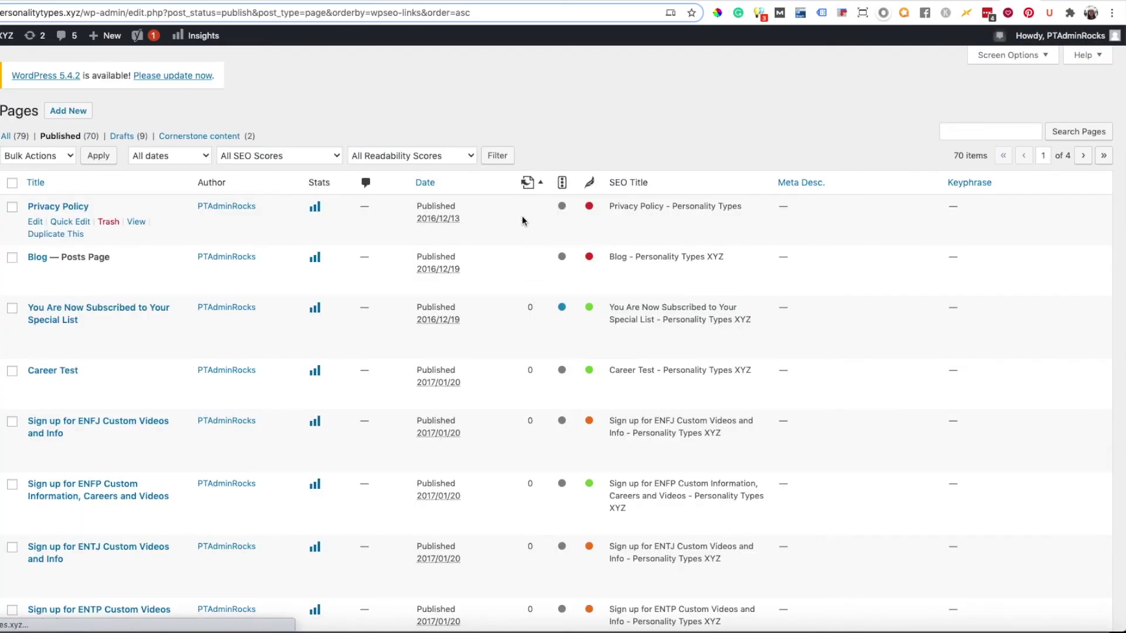
left_click(541, 186)
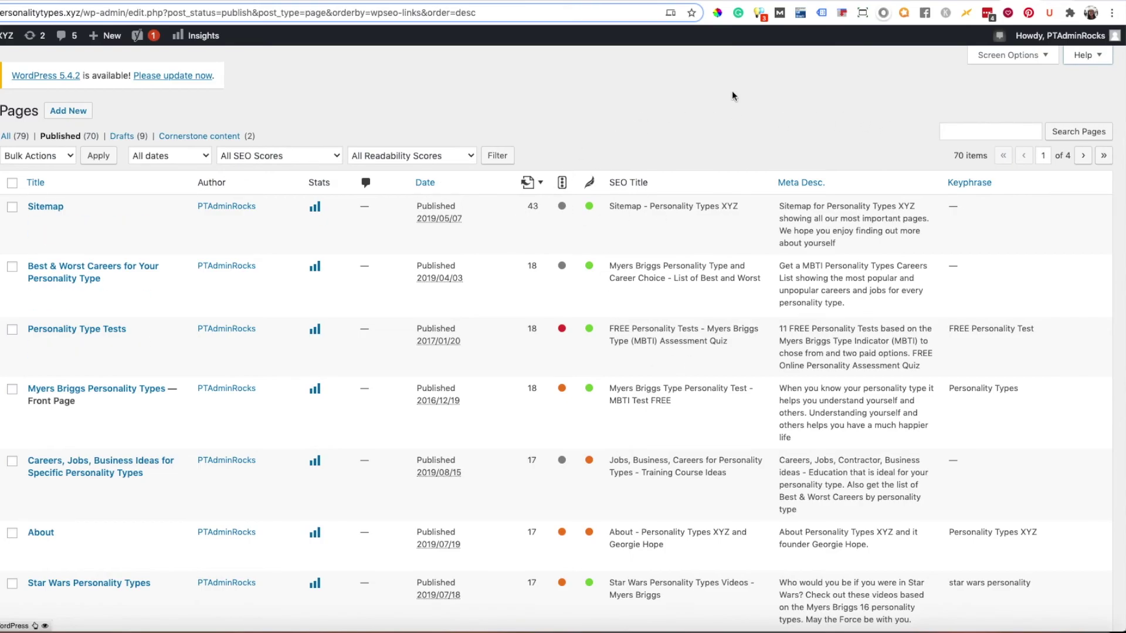
- Open the Pages screen's help and view the Yoast Columns explanation of the SEO score, readability and link columns
left_click(1086, 56)
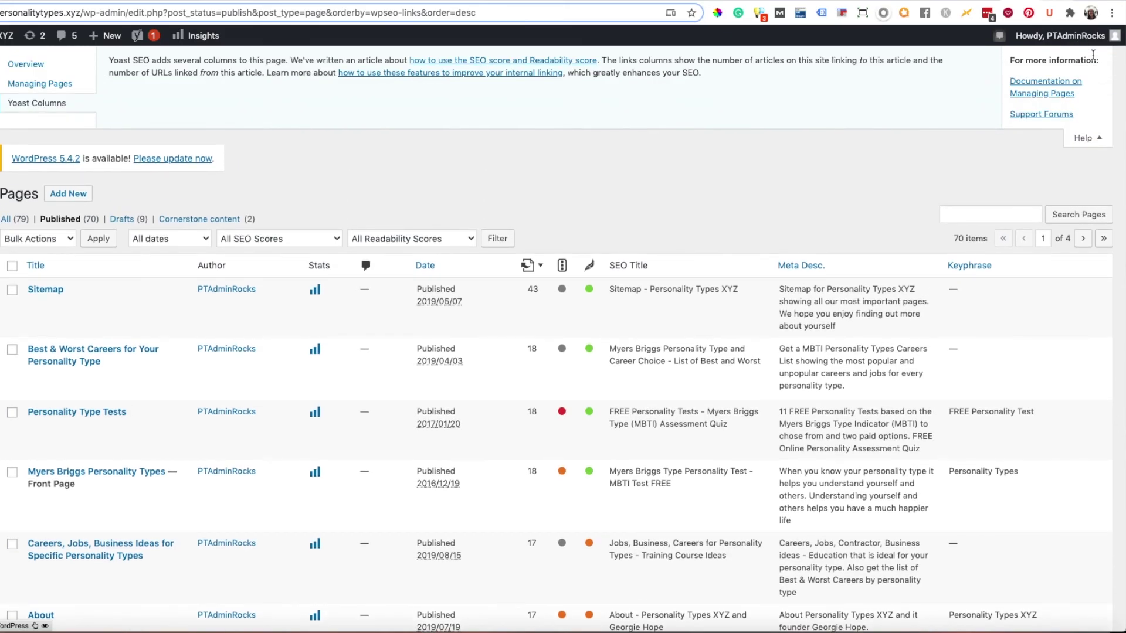
left_click(34, 105)
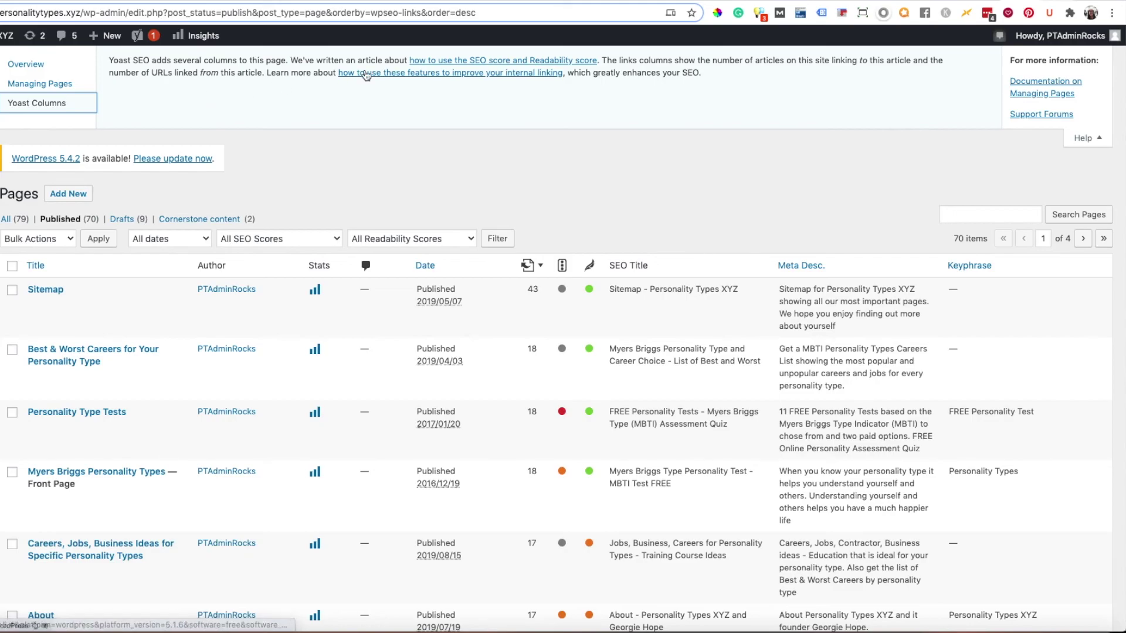